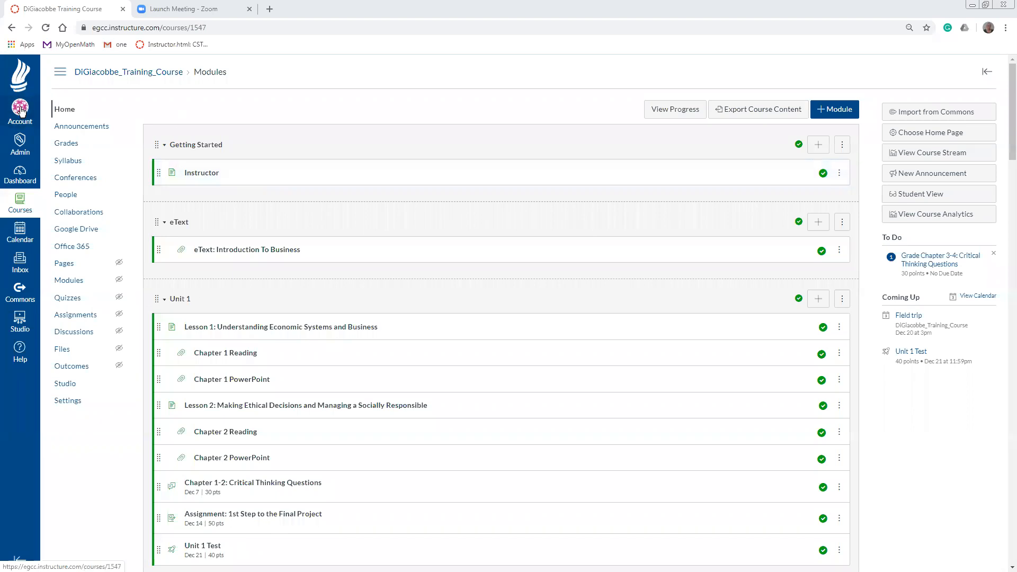
# Open the account profile for editing to examine its biography and links fields, and leave without saving
pyautogui.click(21, 110)
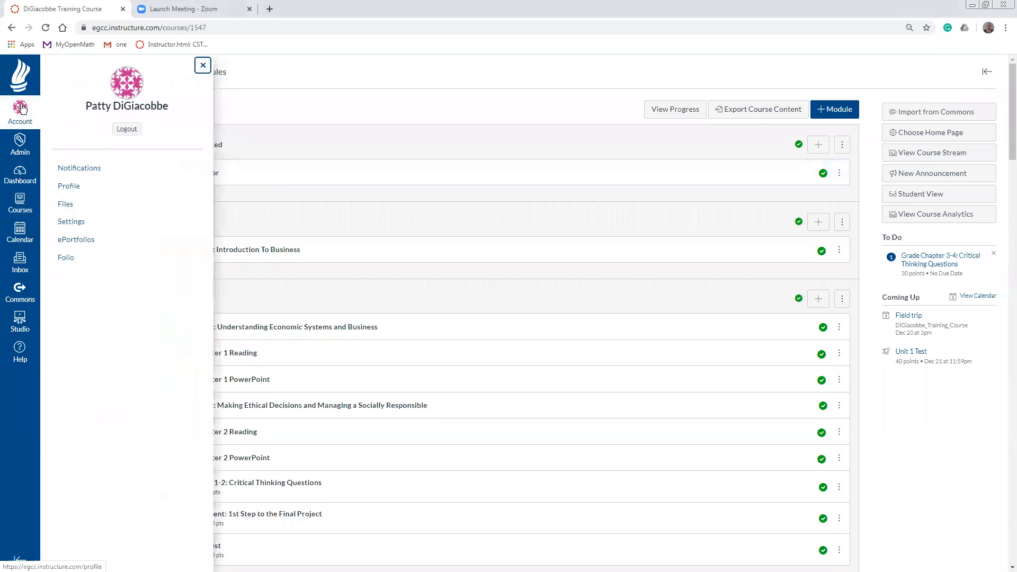
pyautogui.click(74, 192)
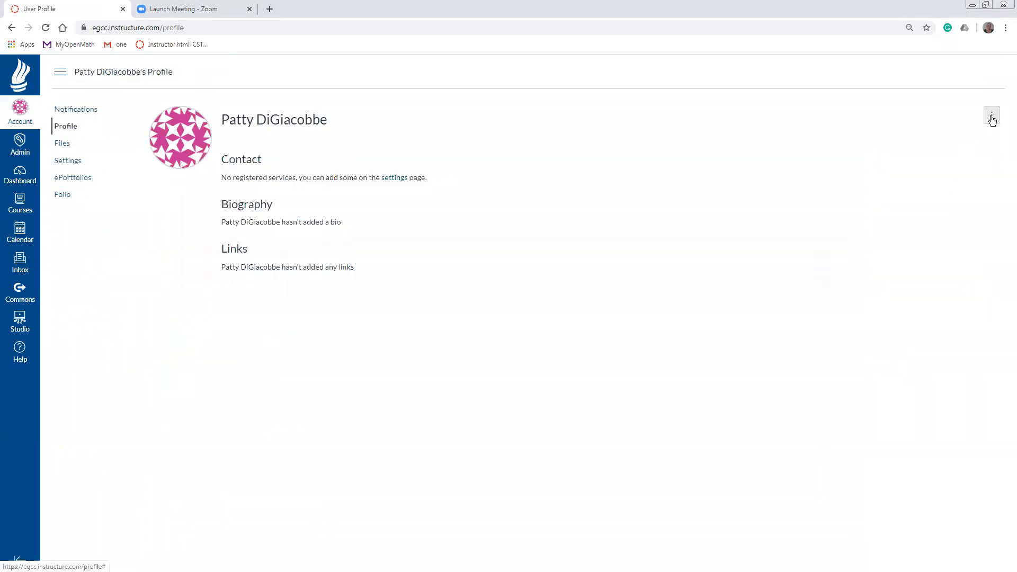
pyautogui.click(991, 116)
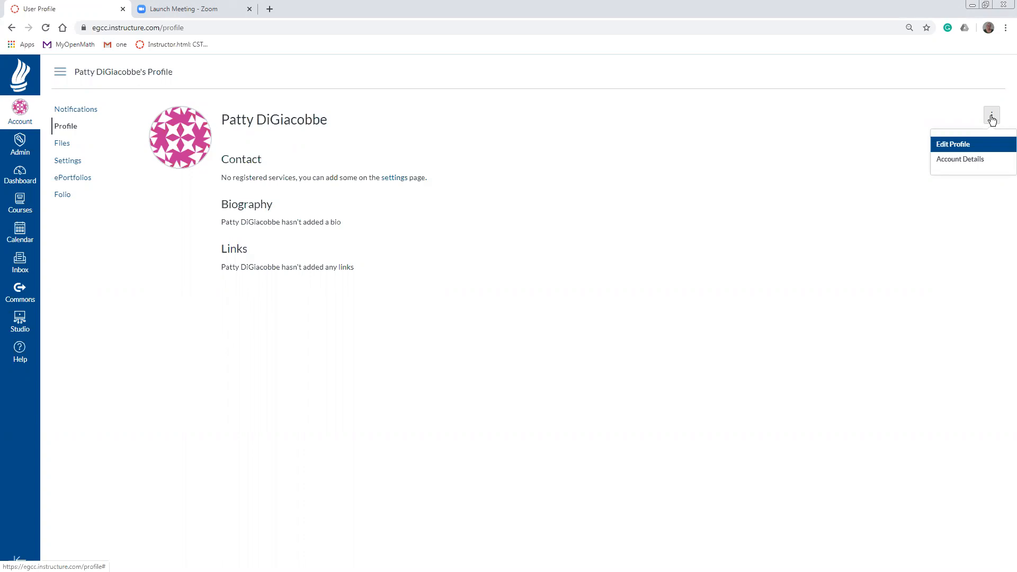
pyautogui.click(952, 144)
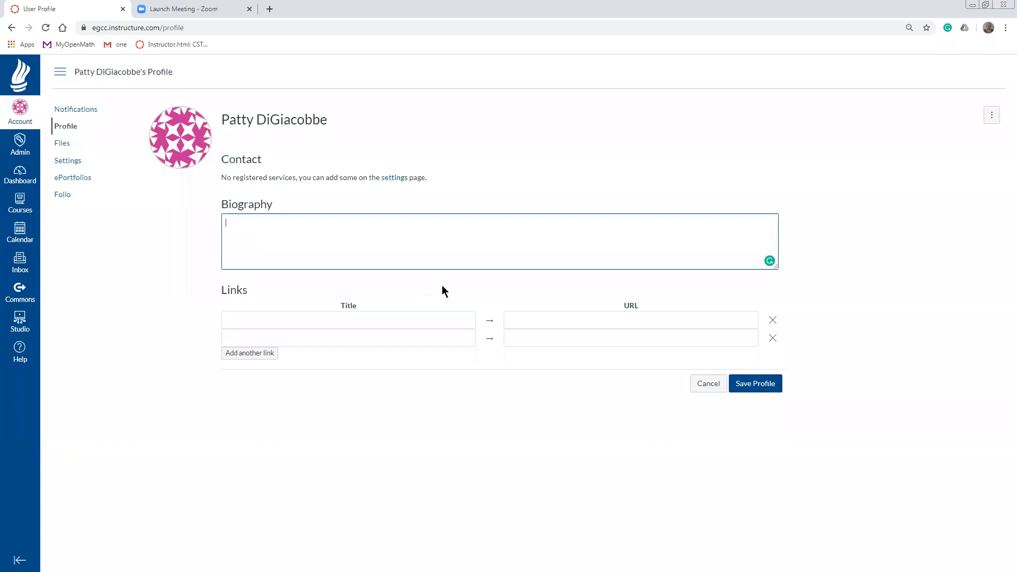
pyautogui.click(709, 388)
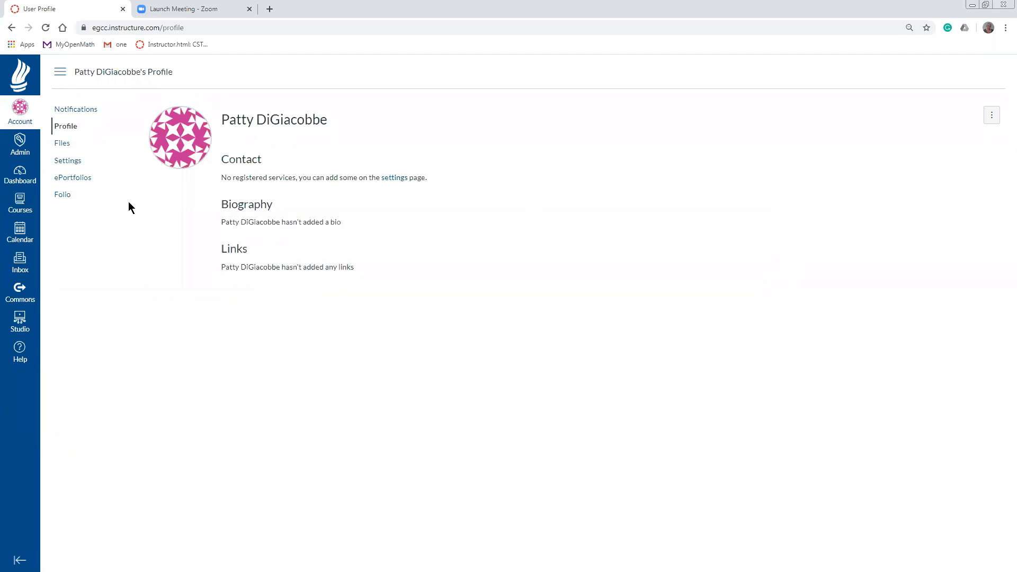
# Open the training course's People list and view the teacher's profile
pyautogui.click(38, 172)
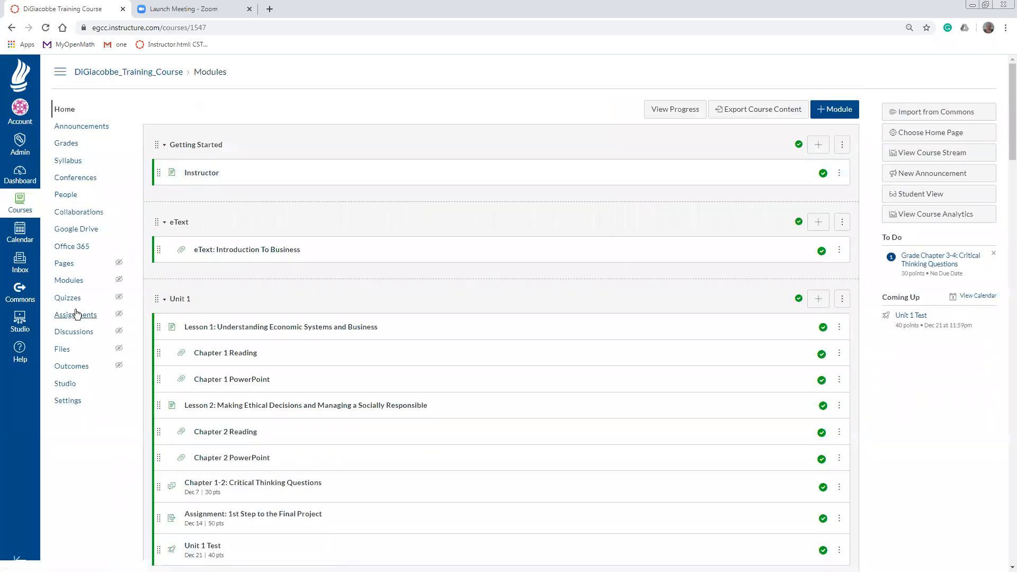
pyautogui.click(67, 196)
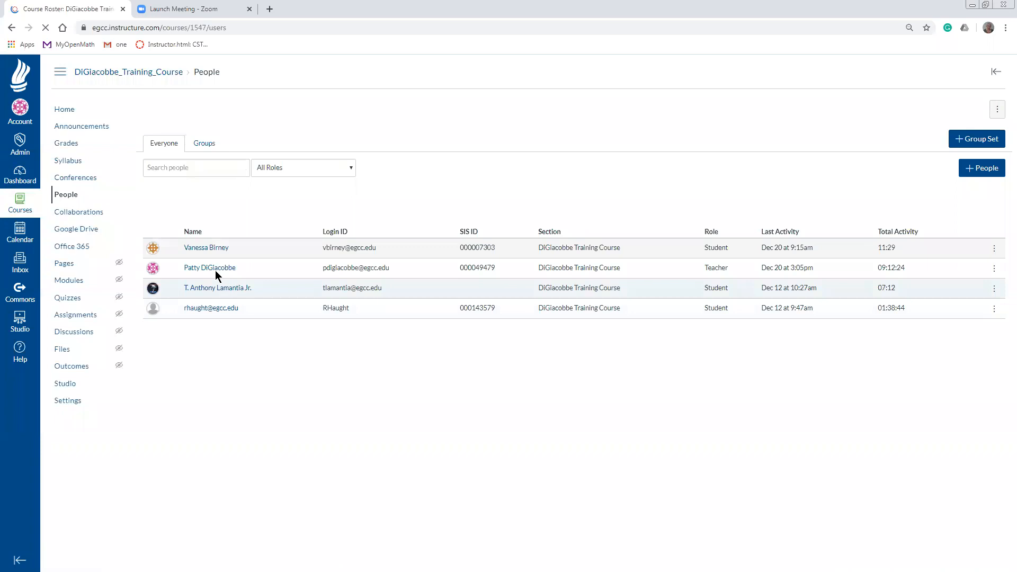
pyautogui.click(210, 268)
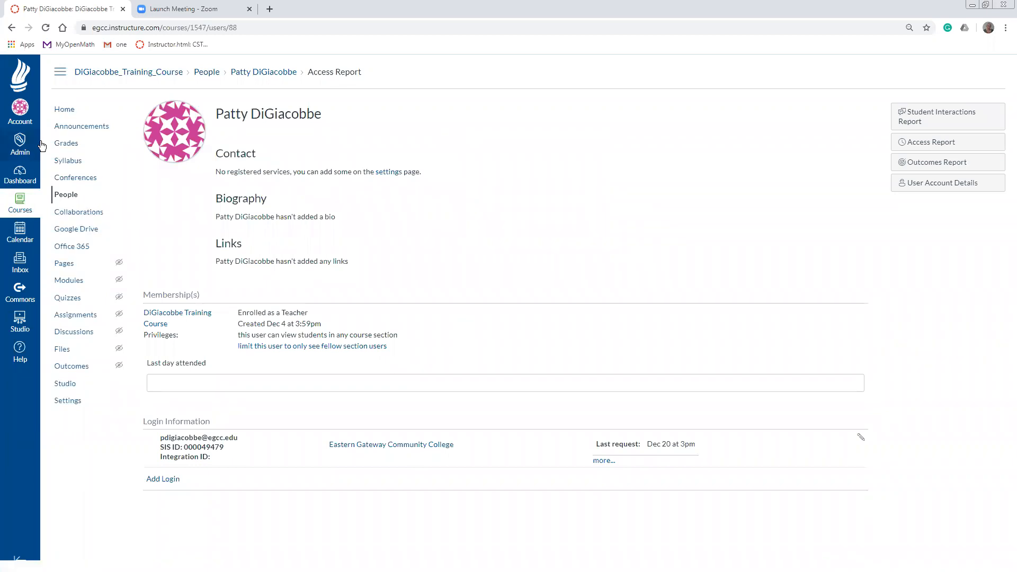
# Look through the modules on the course home page, down to Tutoring and Disability Services and Library Services
pyautogui.click(64, 110)
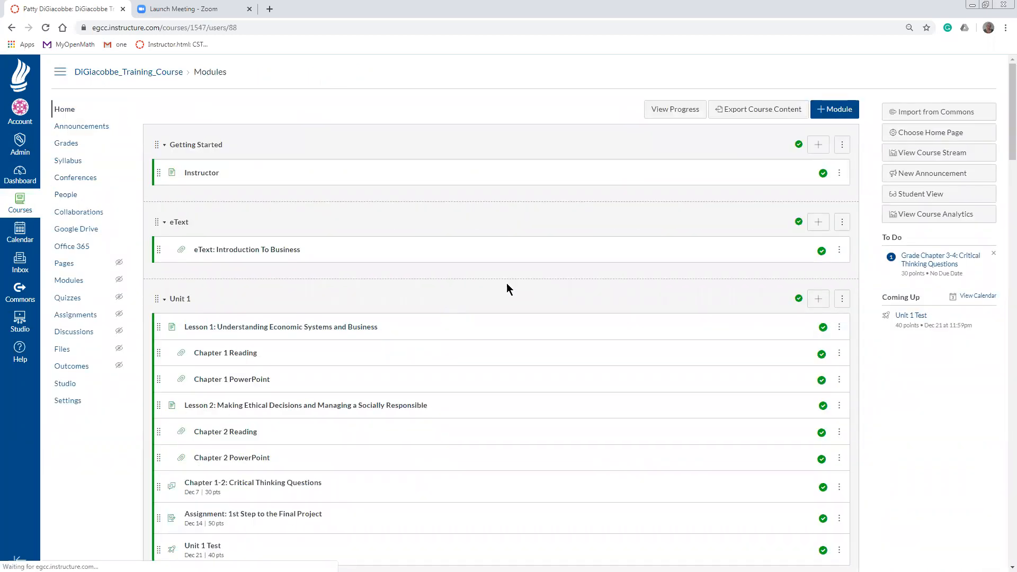
pyautogui.scroll(-18, 668, 273)
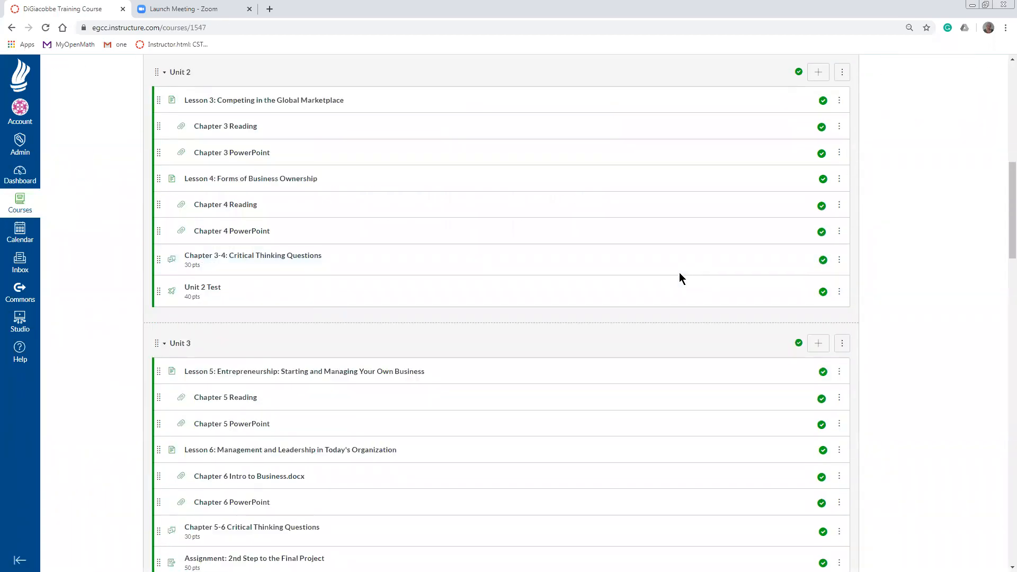
pyautogui.scroll(-20, 678, 271)
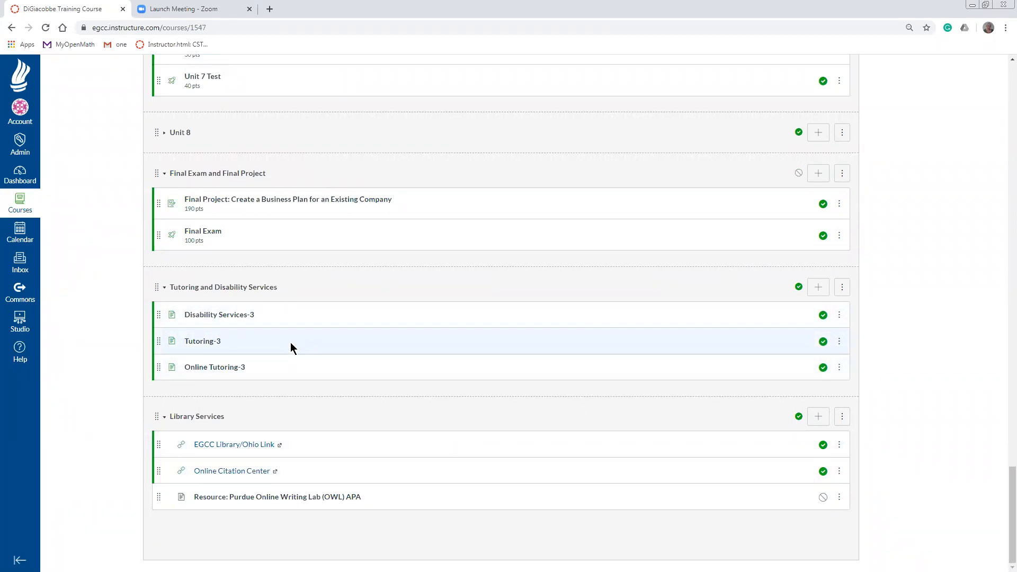
# Examine the tutoring, disability and library support links in the Help list, and return to the start of the course home page
pyautogui.click(19, 353)
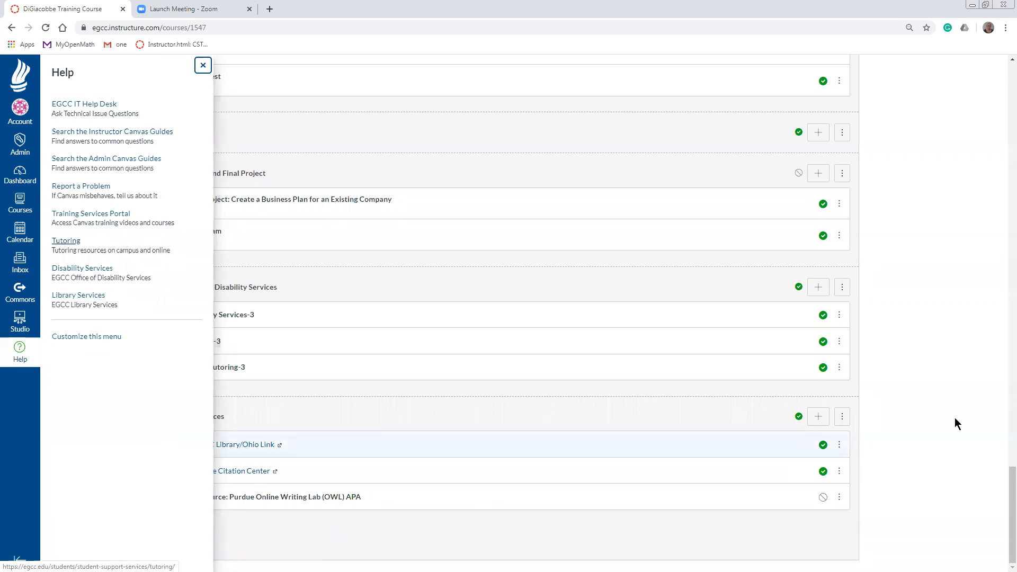
pyautogui.click(975, 358)
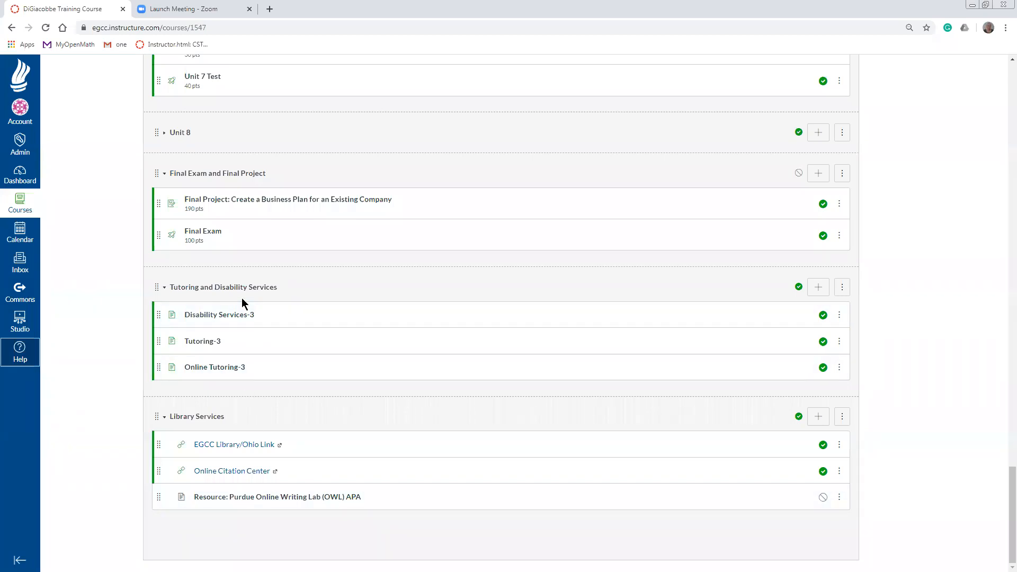
pyautogui.click(21, 352)
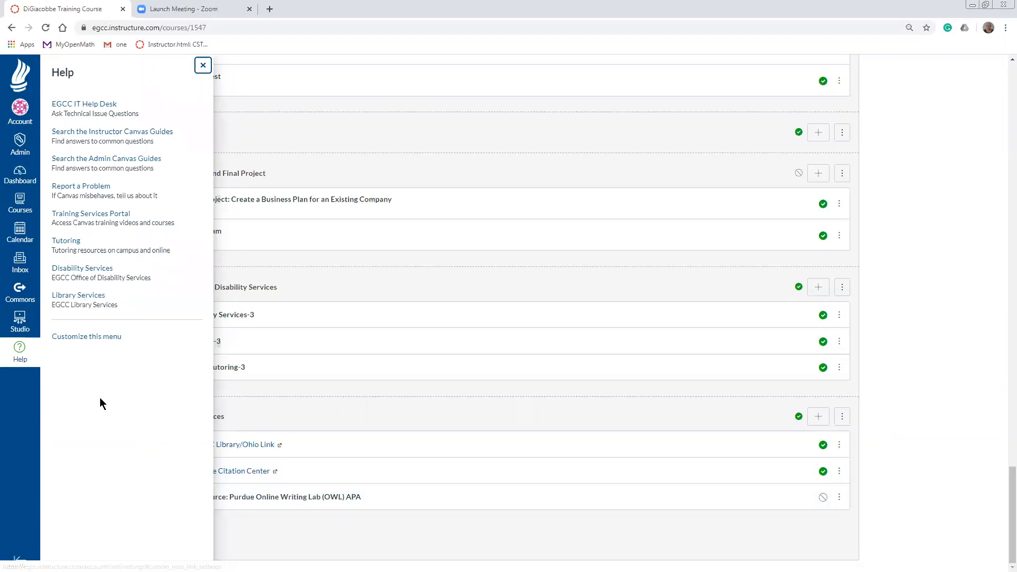
pyautogui.click(971, 407)
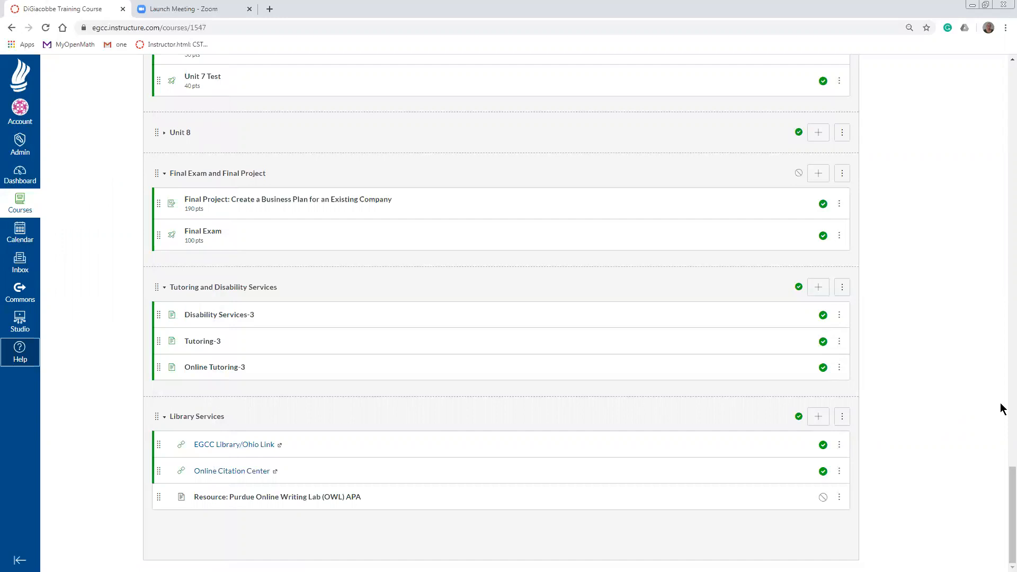
pyautogui.scroll(6, 908, 414)
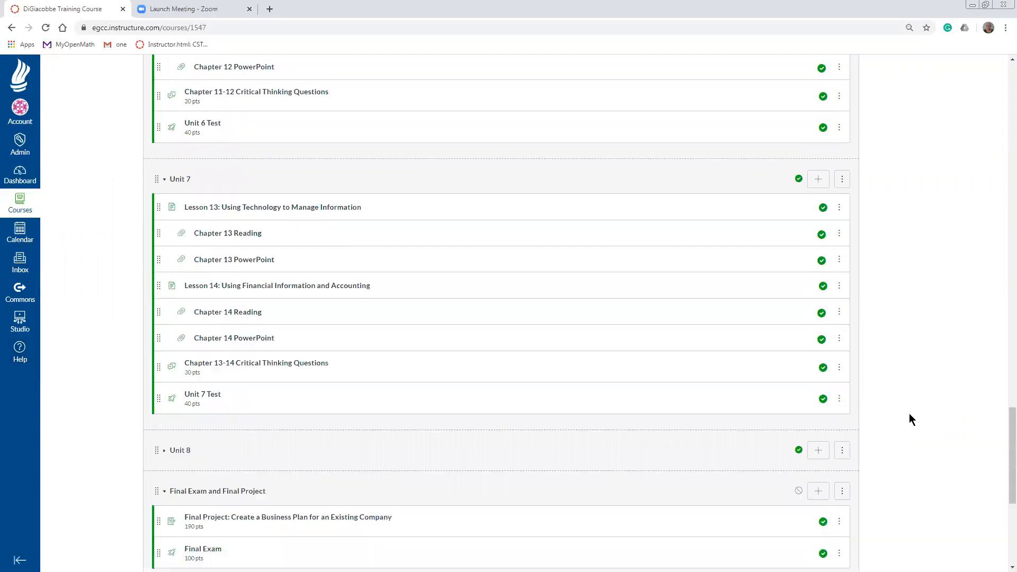
pyautogui.scroll(20, 909, 414)
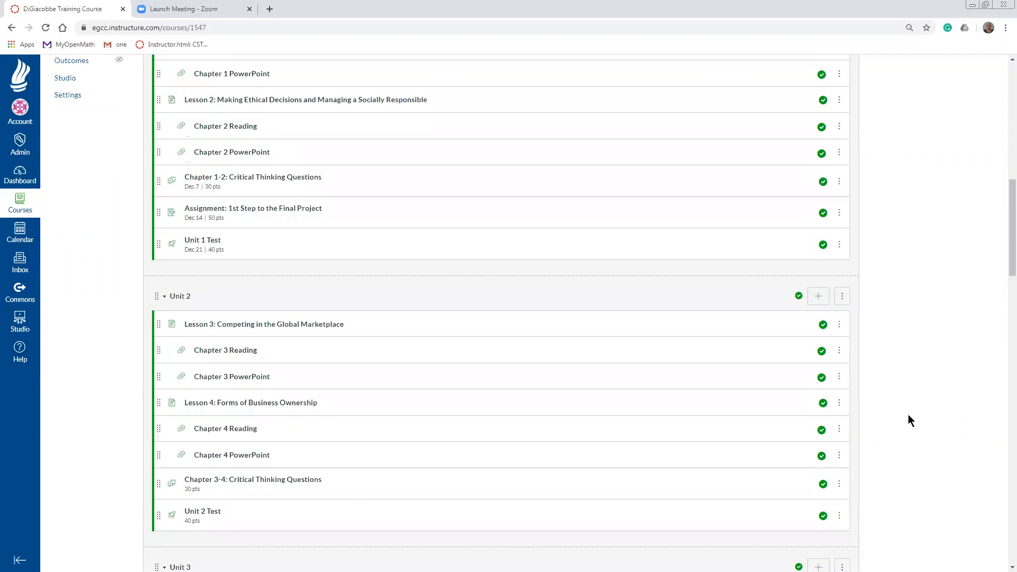
pyautogui.scroll(6, 908, 414)
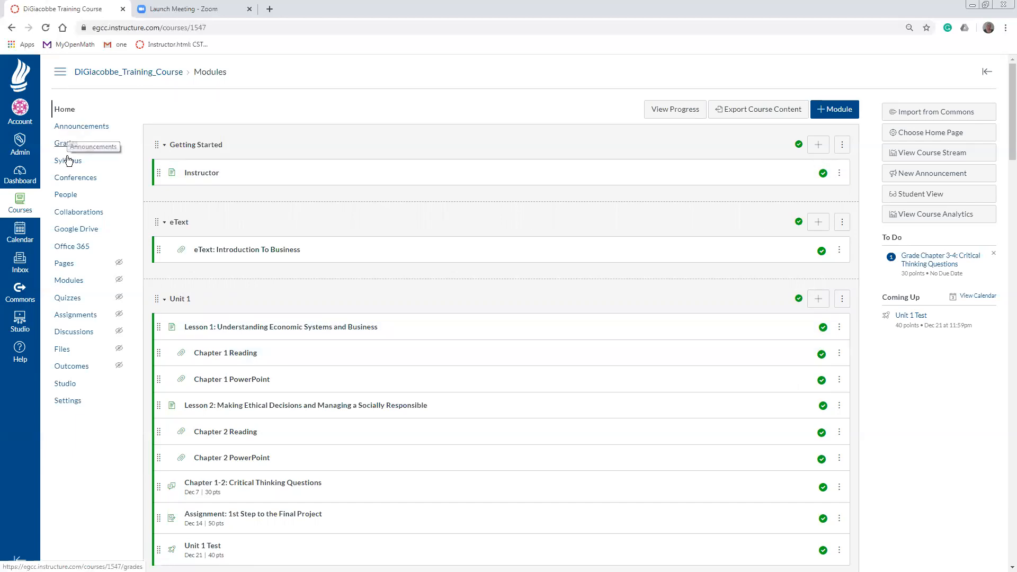
# Start a new course announcement titled "Welcome" with the message "Welcome to class"
pyautogui.click(90, 127)
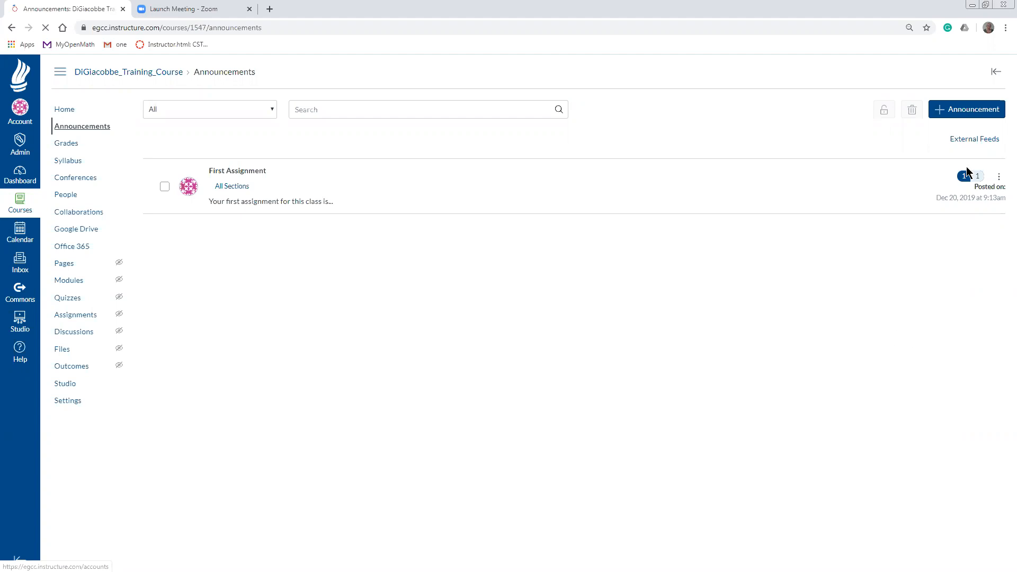
pyautogui.click(942, 116)
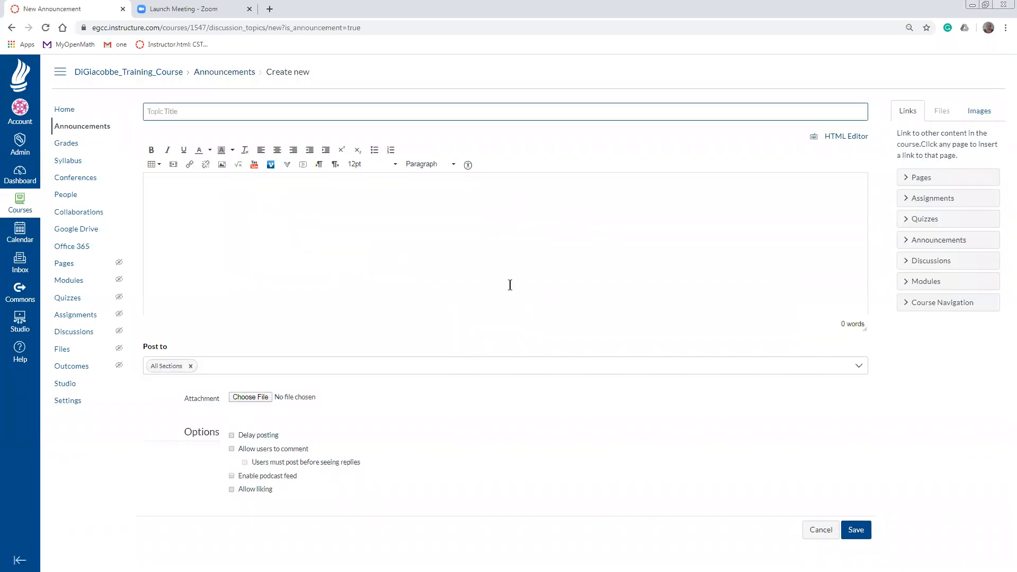
pyautogui.click(341, 240)
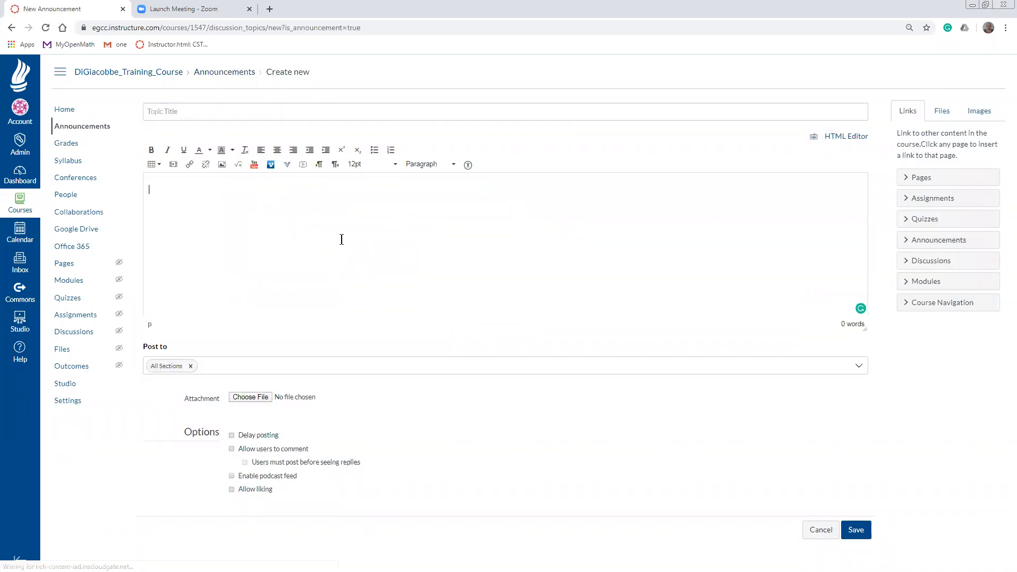
pyautogui.click(165, 109)
pyautogui.click(340, 238)
pyautogui.click(248, 113)
pyautogui.write('Welco')
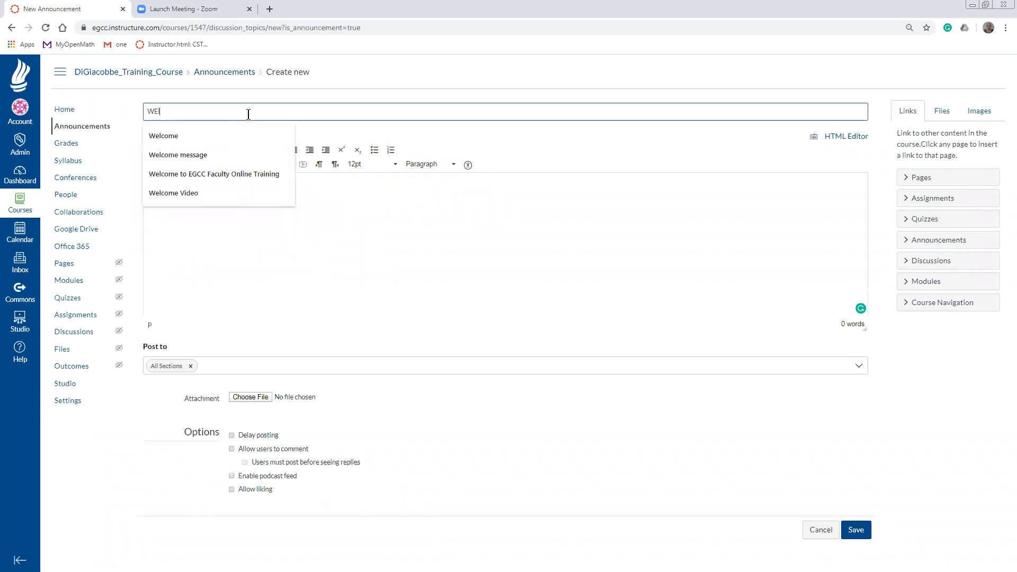
pyautogui.press('BackSpace')
pyautogui.press('BackSpace')
pyautogui.press('BackSpace')
pyautogui.press('BackSpace')
pyautogui.write('elcome')
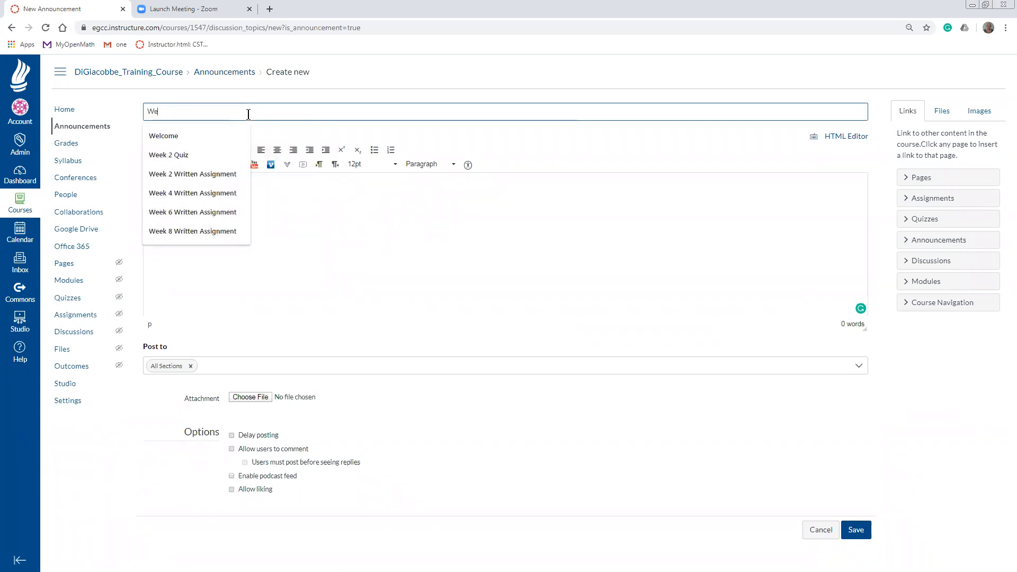
pyautogui.click(194, 135)
pyautogui.click(181, 198)
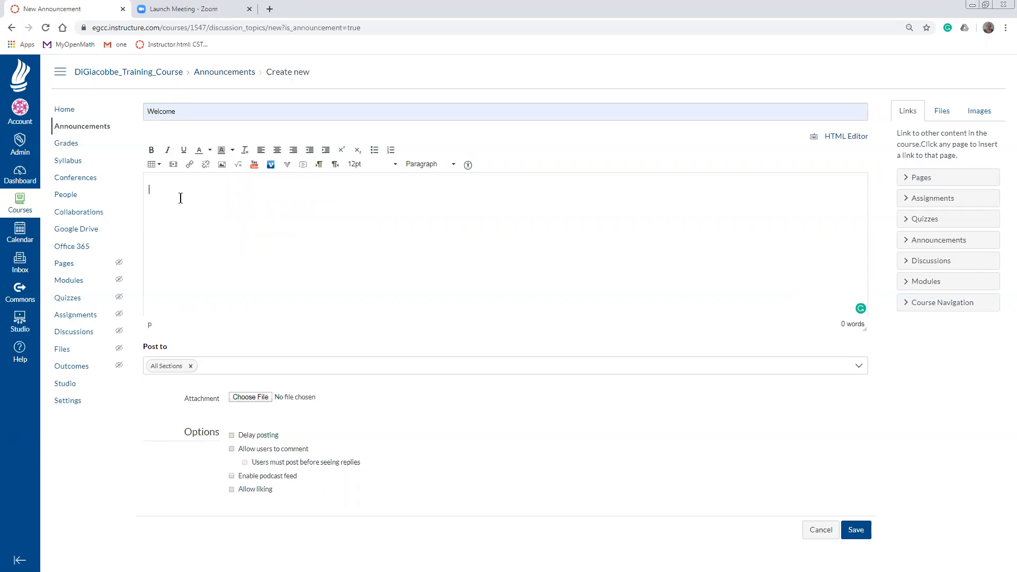
pyautogui.write('Welcome to class')
# Try the Delay posting and Allow users to comment options on the announcement, and turn both off again
pyautogui.click(259, 436)
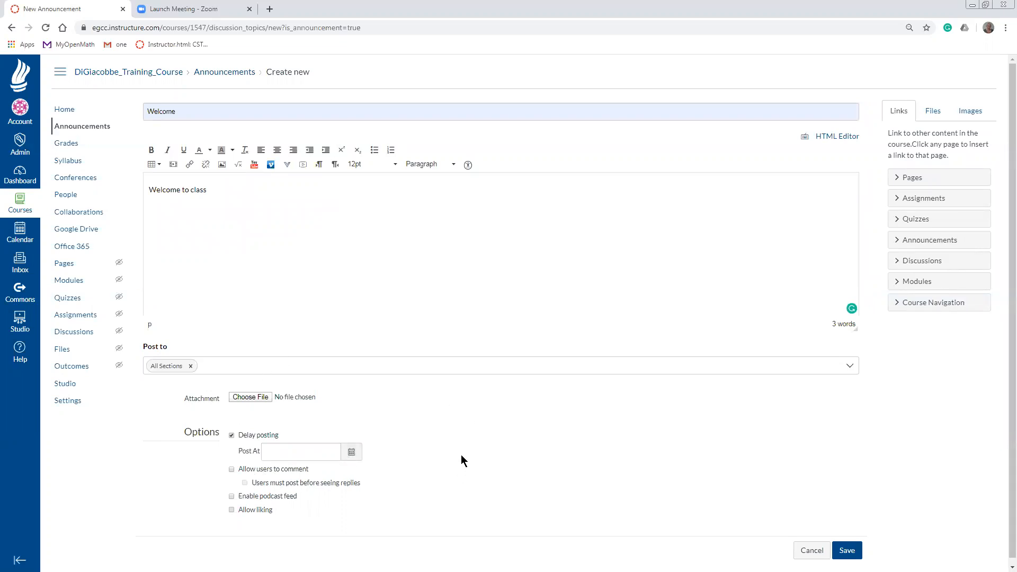
pyautogui.click(232, 471)
pyautogui.click(232, 469)
pyautogui.click(232, 436)
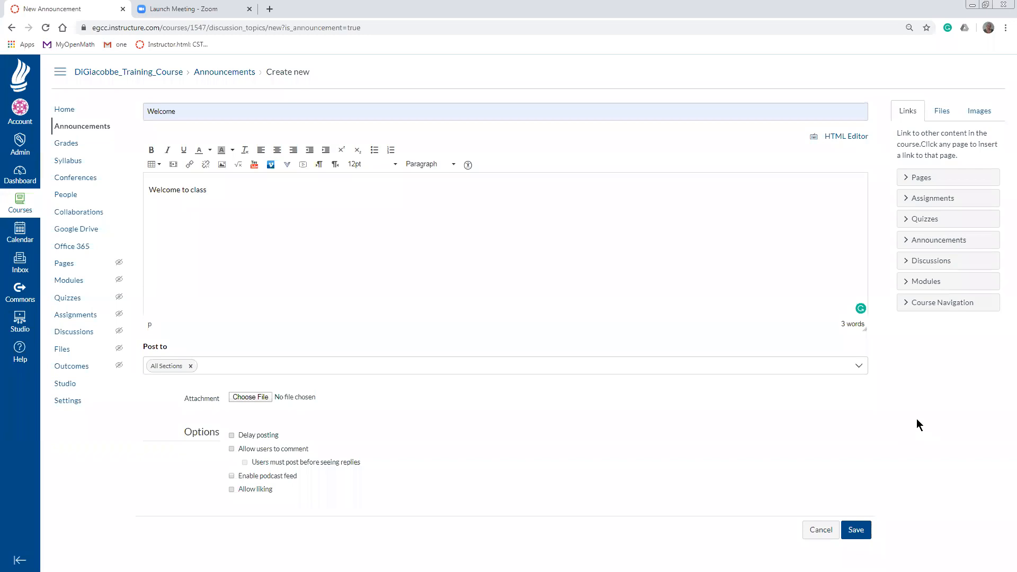
# Save the Welcome announcement and return to the course's announcements list
pyautogui.click(856, 531)
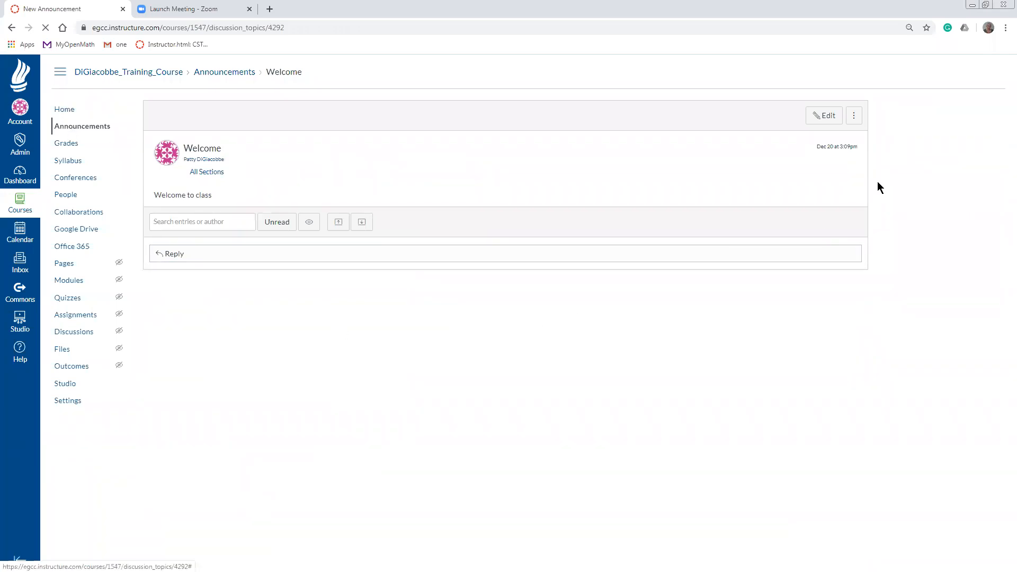
pyautogui.click(75, 128)
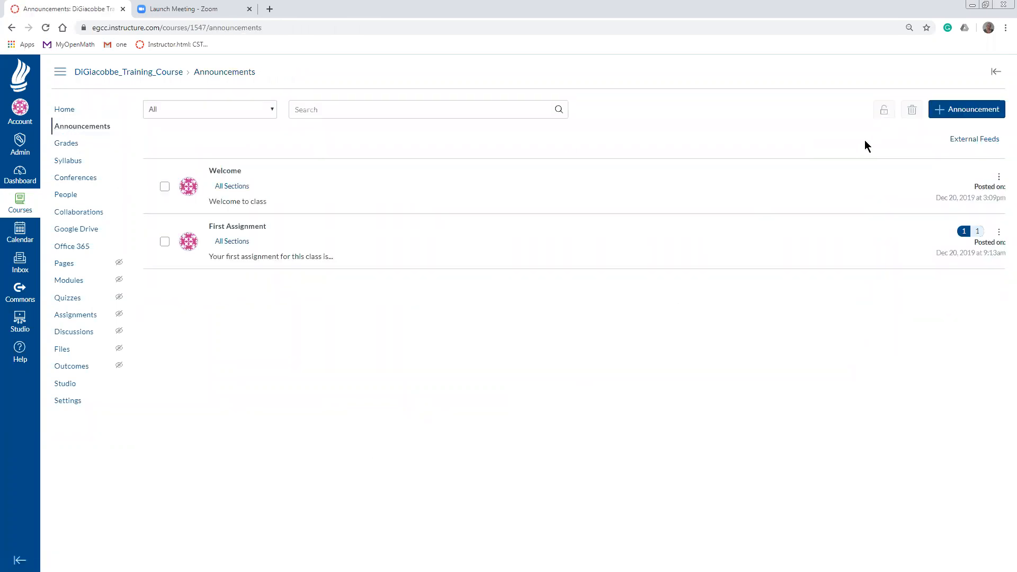
# Allow replies on the Welcome announcement, lock it to comments again, and deselect it
pyautogui.click(165, 187)
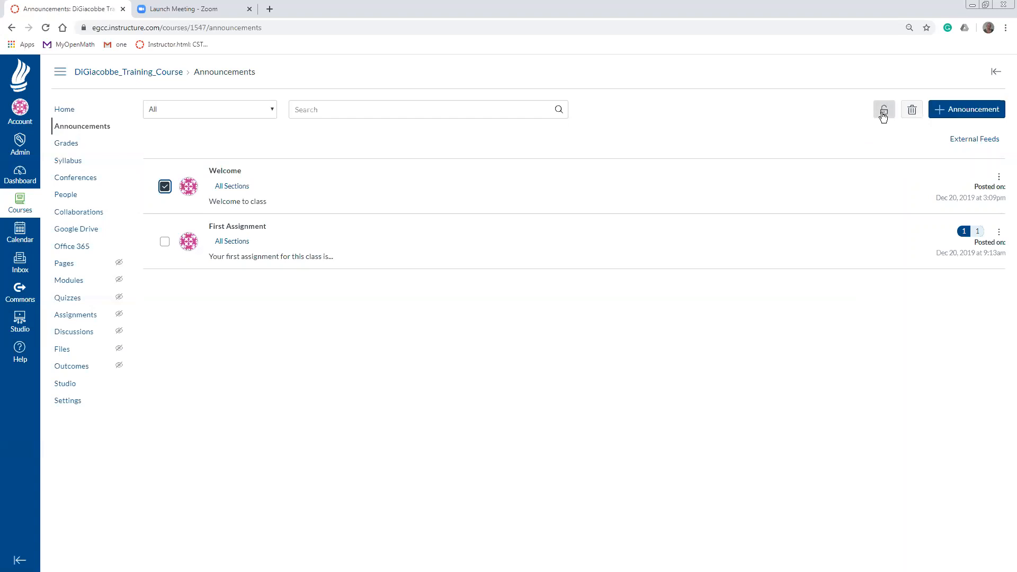
pyautogui.click(883, 116)
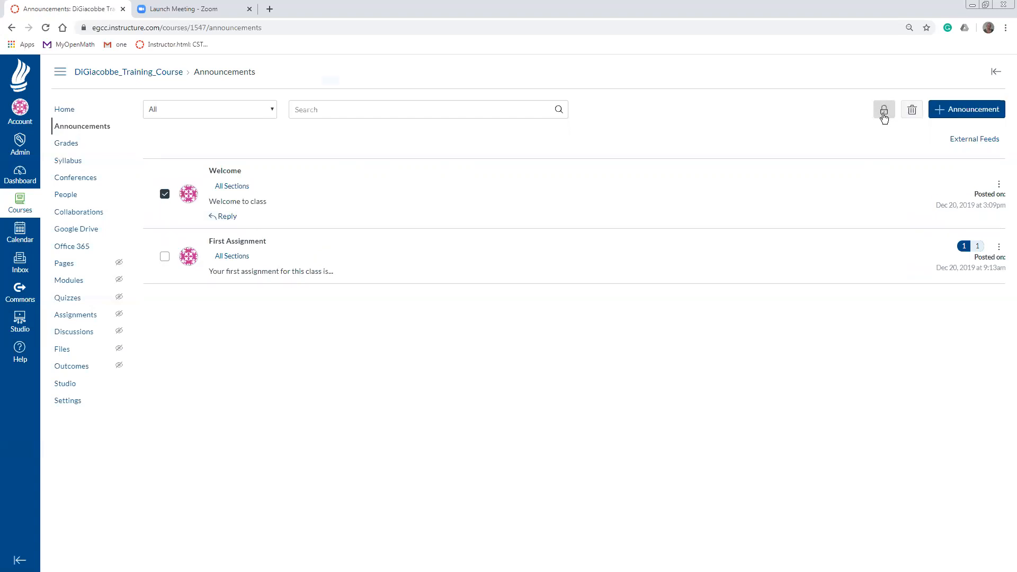
pyautogui.click(883, 116)
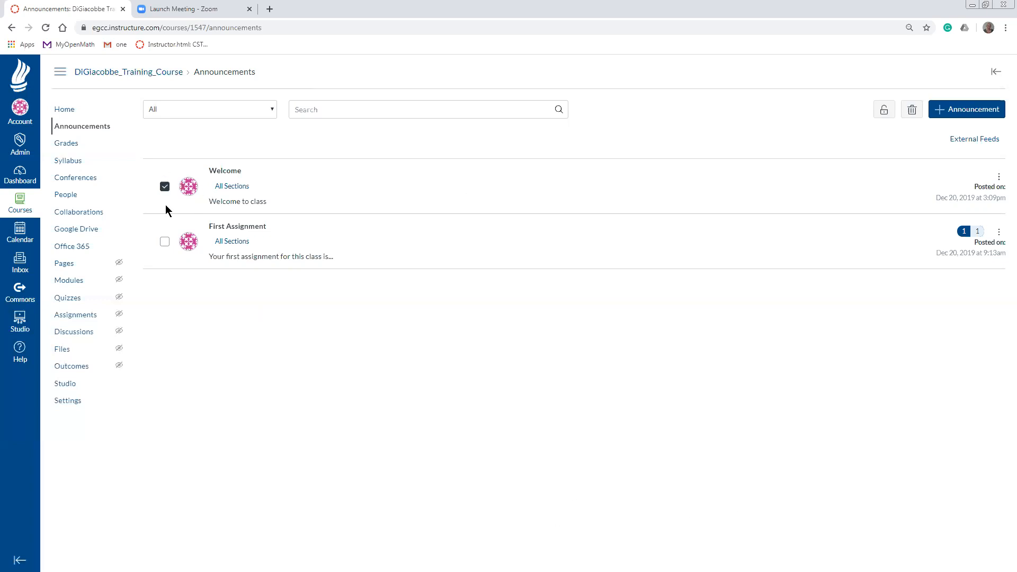
pyautogui.moveTo(166, 205); pyautogui.dragTo(146, 268)
pyautogui.click(196, 316)
pyautogui.click(165, 186)
# Open the course settings and expand the additional options under Course Details
pyautogui.click(72, 407)
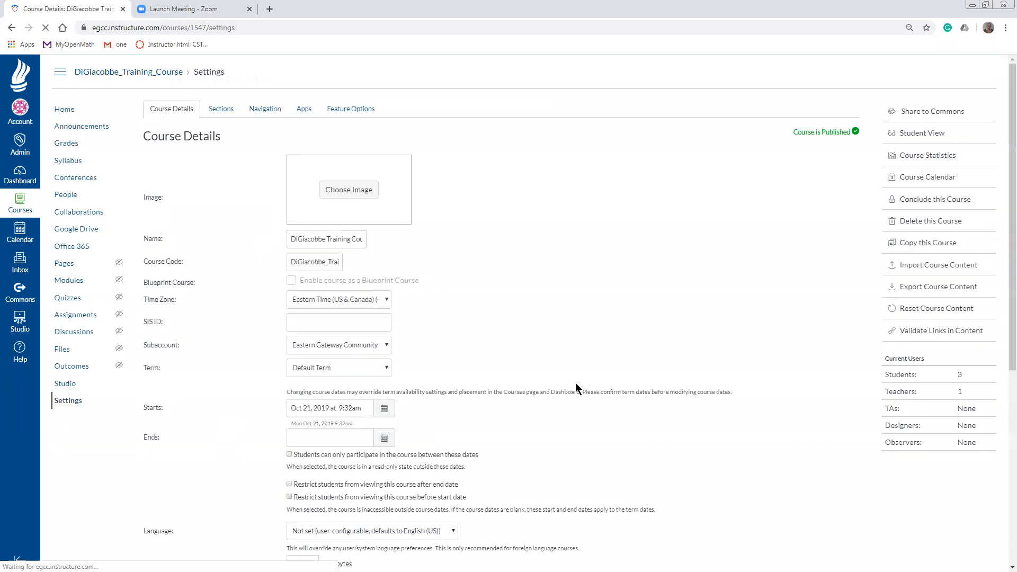
pyautogui.scroll(-6, 594, 321)
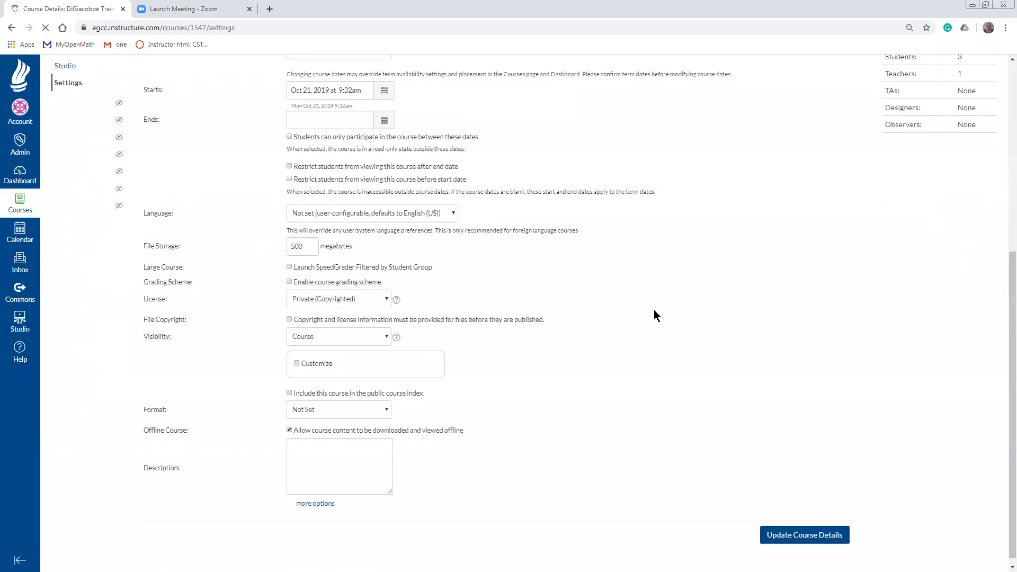
pyautogui.click(325, 502)
pyautogui.scroll(-3, 524, 413)
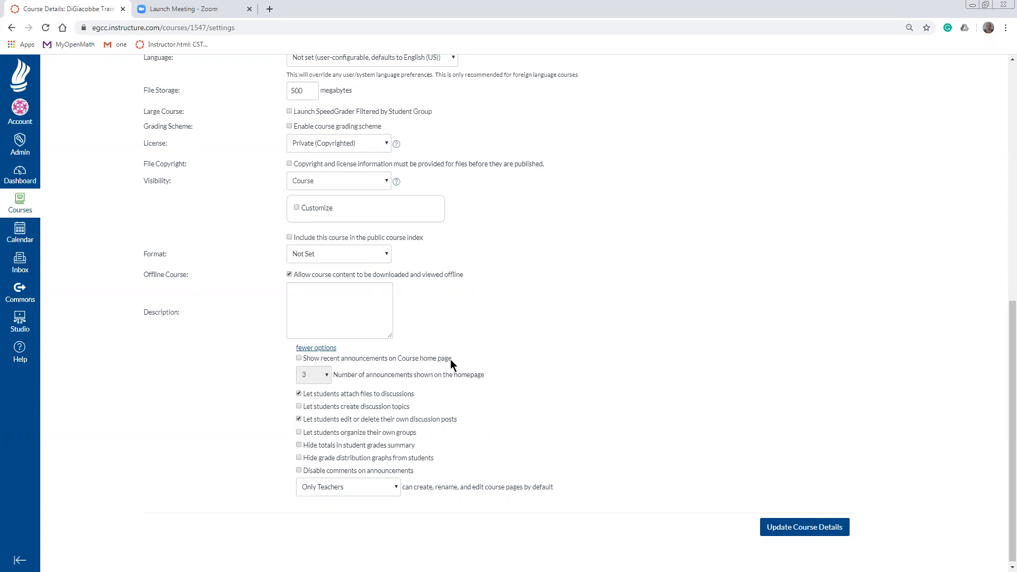
# Try the option to show recent announcements on the course home page, check the number choices, and disable it again
pyautogui.click(299, 359)
pyautogui.click(326, 375)
pyautogui.click(327, 376)
pyautogui.click(299, 358)
pyautogui.scroll(-2, 667, 350)
pyautogui.scroll(9, 667, 350)
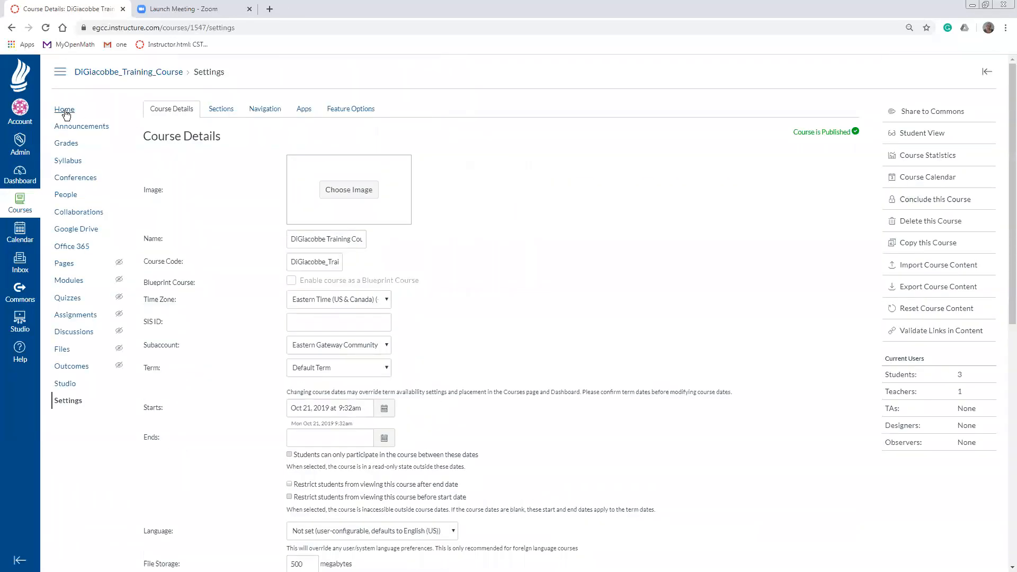
# Open the course's announcements list and review the section link and available actions of the Welcome announcement
pyautogui.click(71, 130)
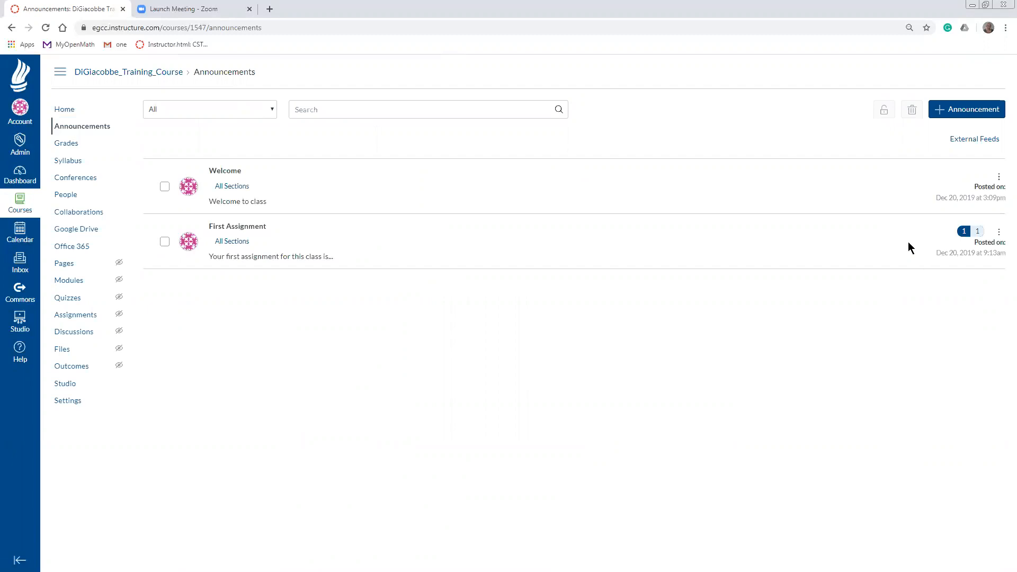
pyautogui.click(240, 188)
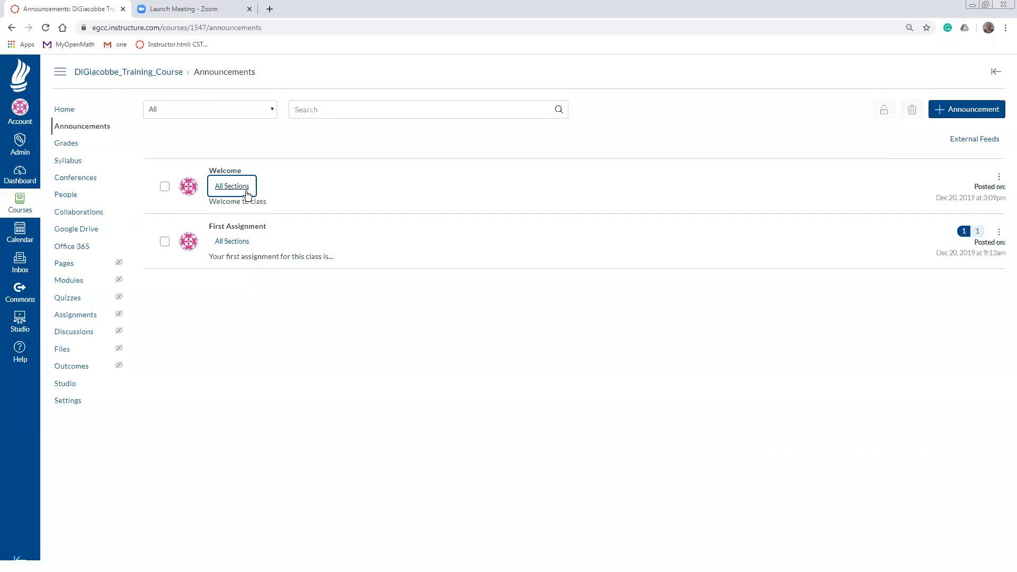
pyautogui.click(1000, 175)
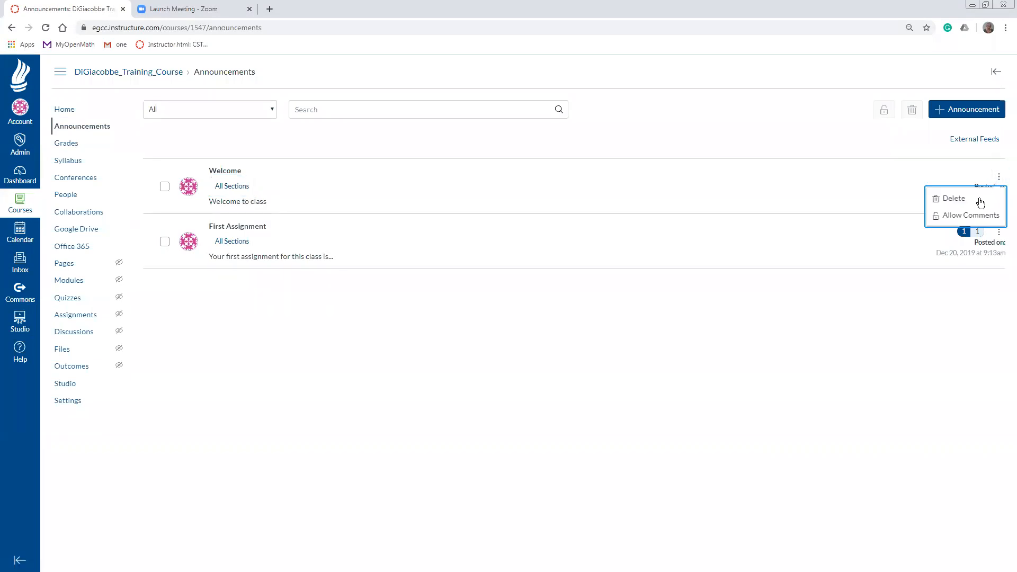
pyautogui.click(229, 189)
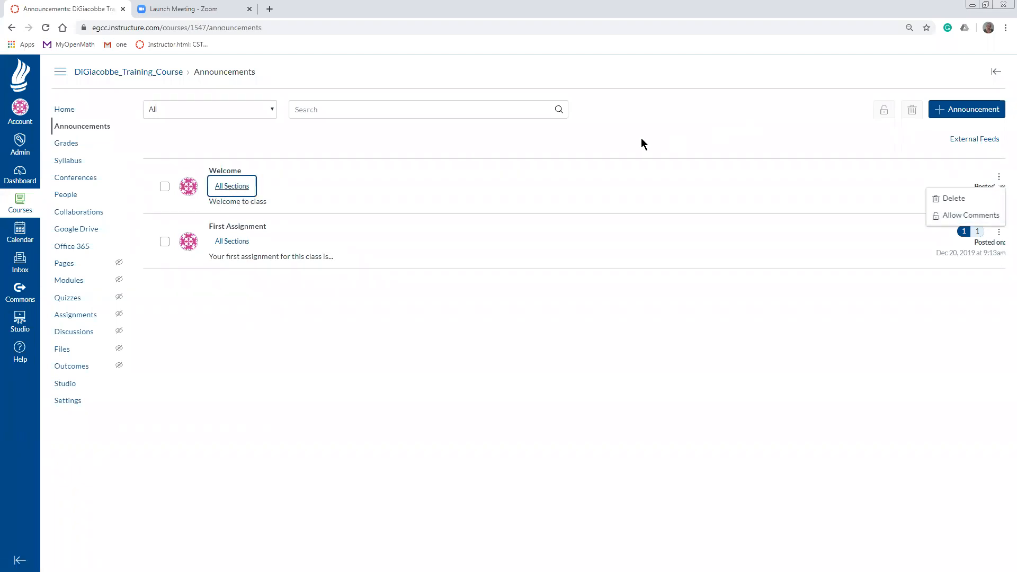
# Start a new announcement, try its podcast feed option on and off, and cancel the announcement
pyautogui.click(946, 114)
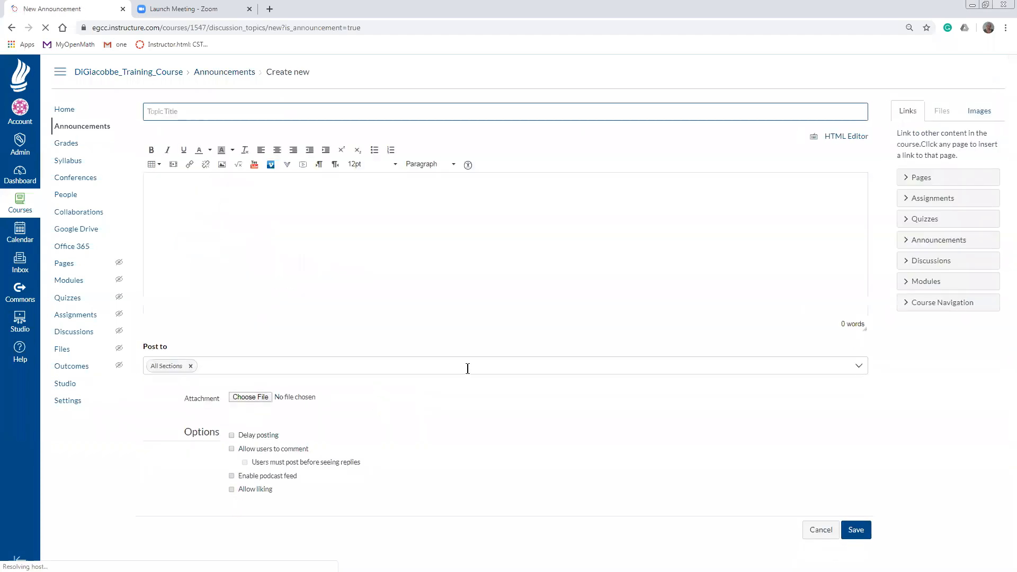
pyautogui.click(232, 475)
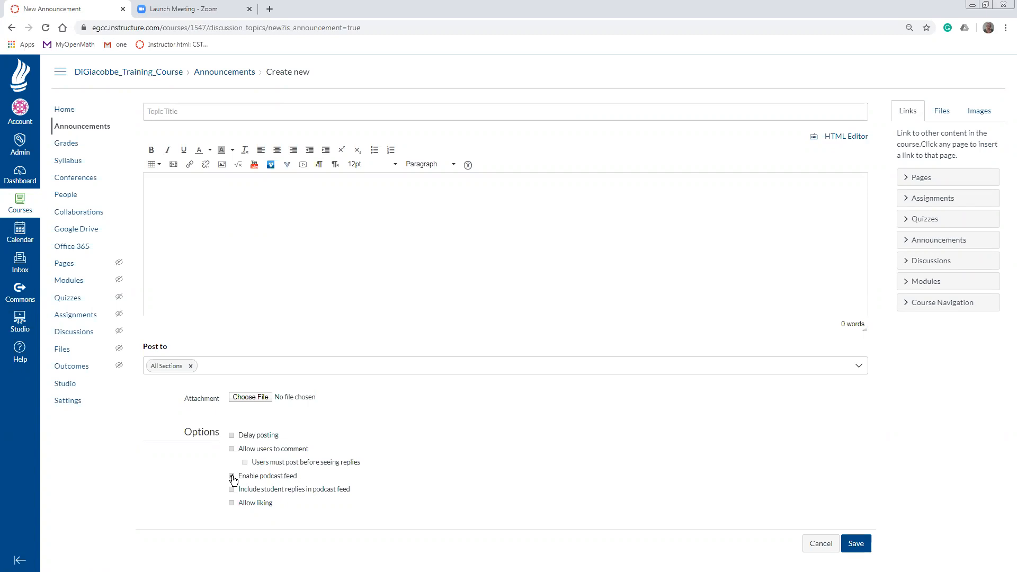
pyautogui.click(232, 476)
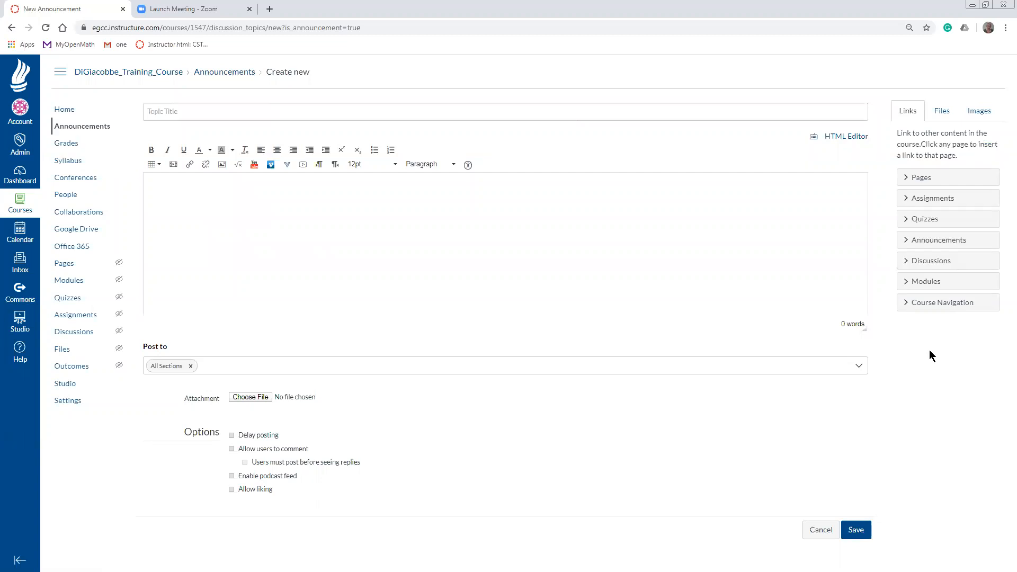
pyautogui.click(832, 532)
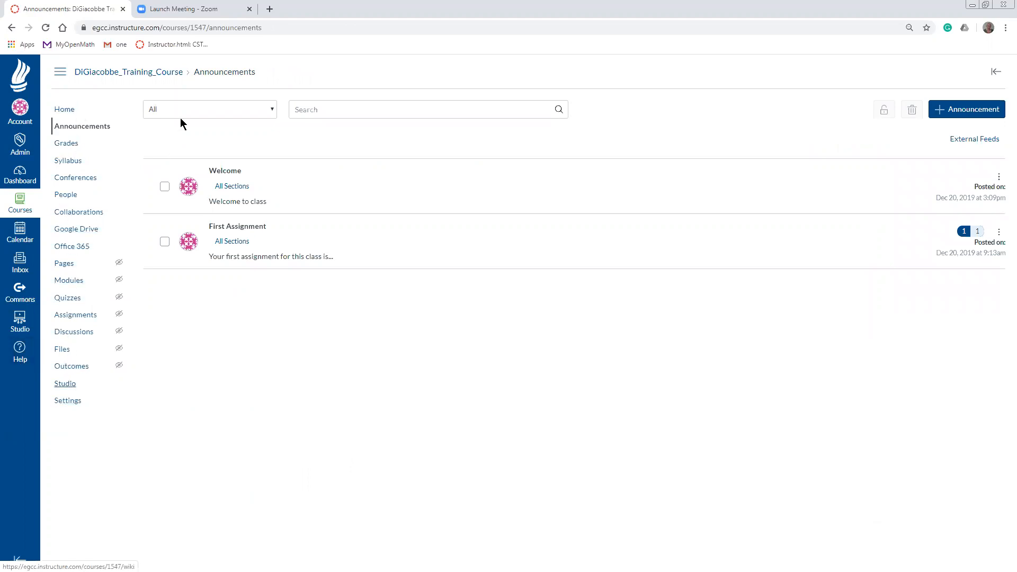
# Compose a new inbox message for the training course, addressed to all of its students
pyautogui.click(21, 261)
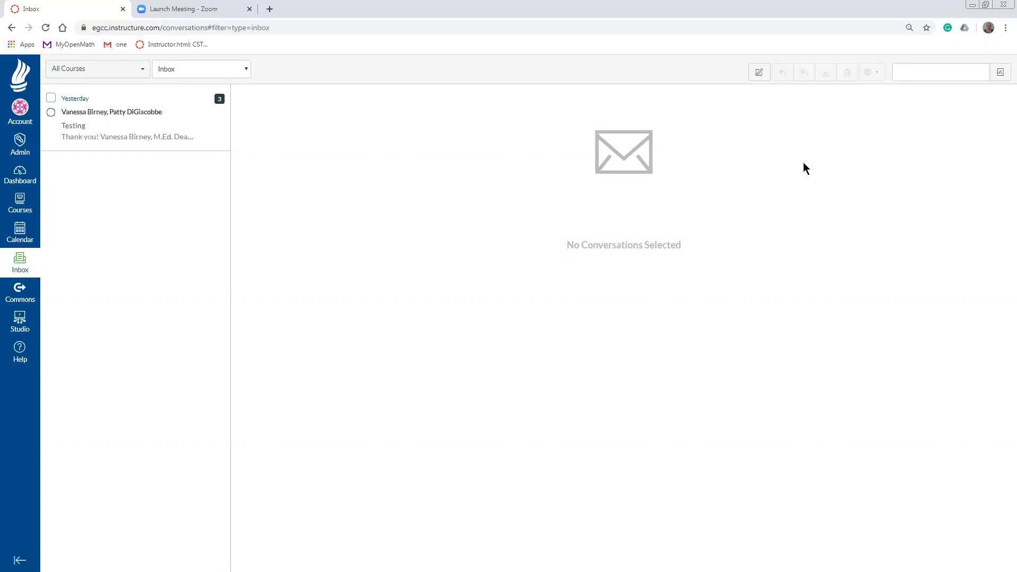
pyautogui.click(760, 77)
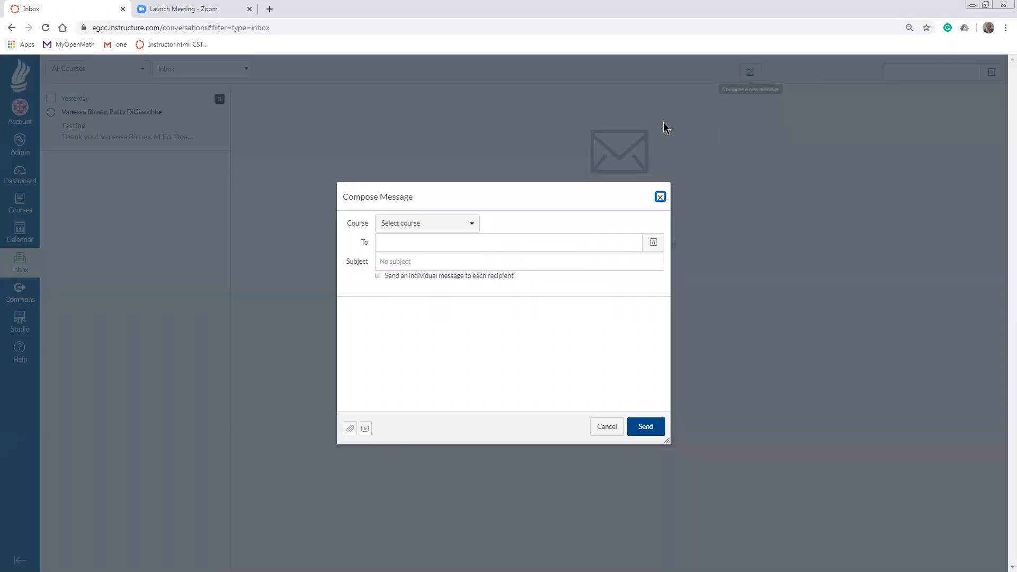
pyautogui.click(474, 227)
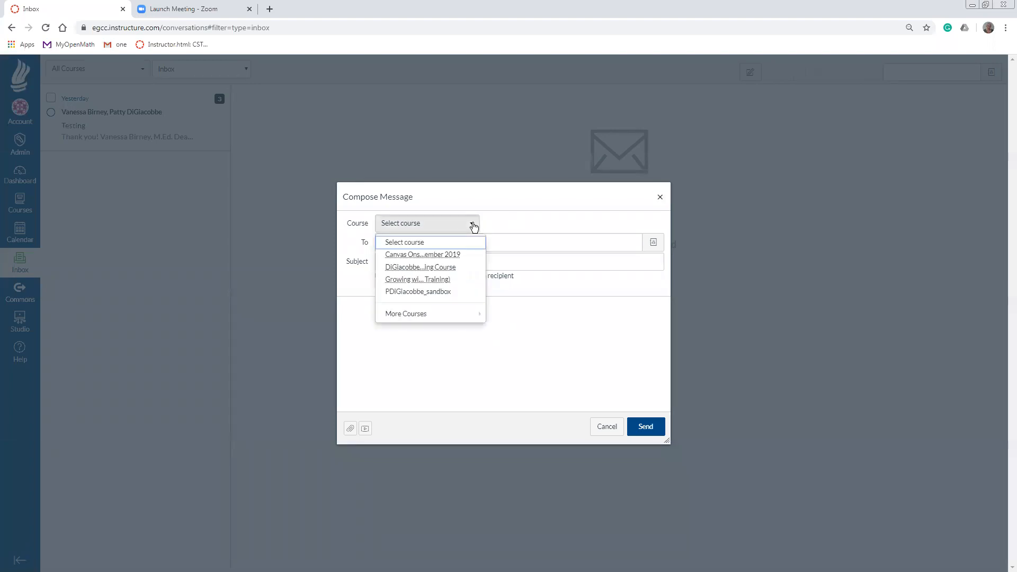
pyautogui.click(398, 270)
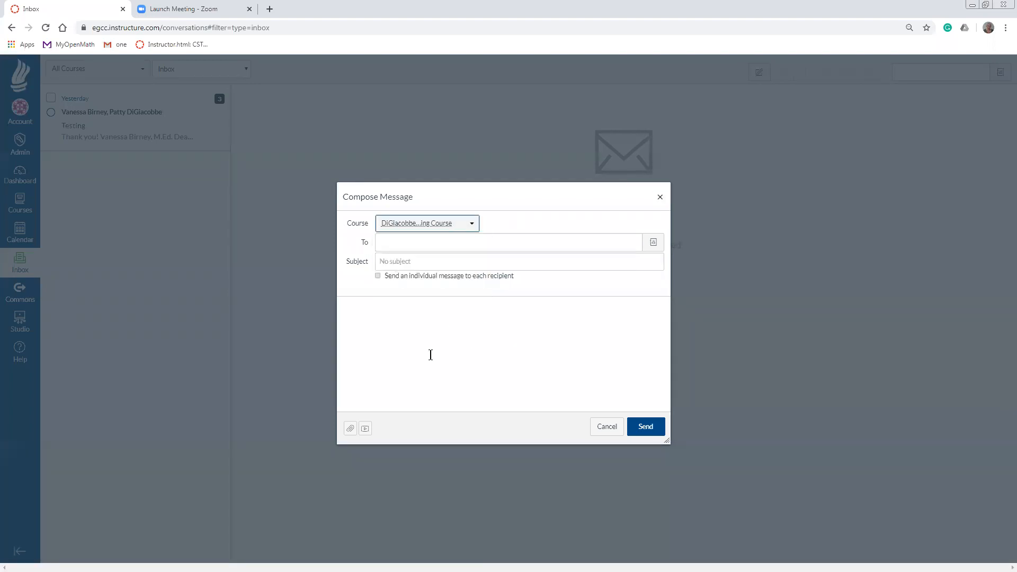
pyautogui.click(655, 243)
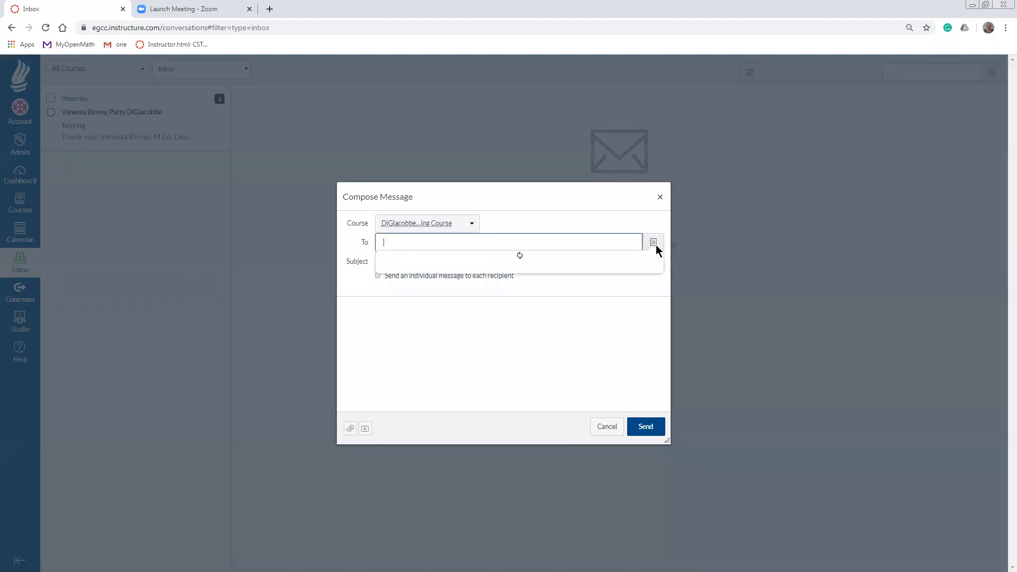
pyautogui.click(393, 286)
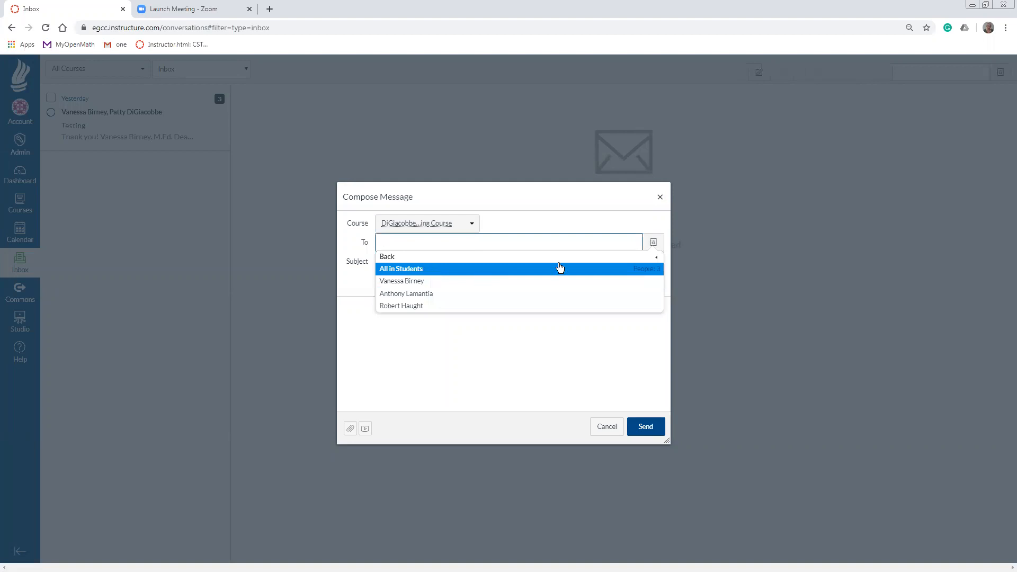
pyautogui.click(401, 270)
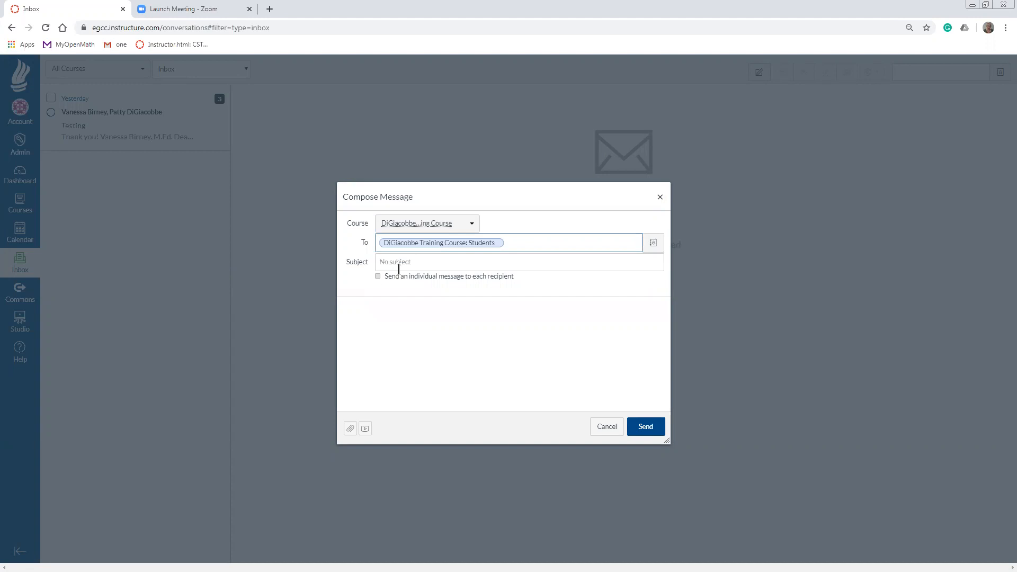
# Check the course's teachers in the recipient list without adding any of them to the message
pyautogui.click(655, 245)
pyautogui.click(403, 270)
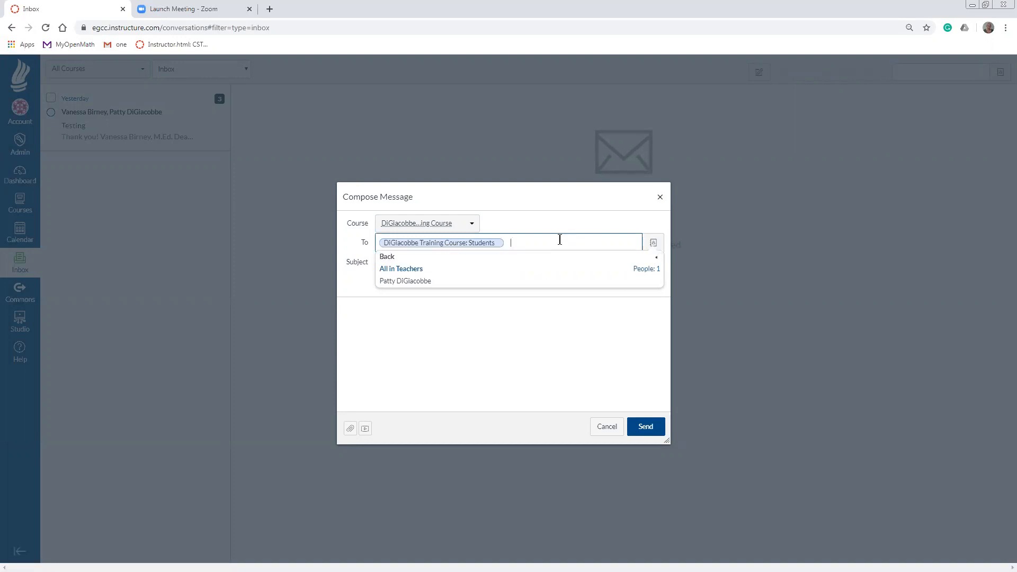
pyautogui.click(456, 355)
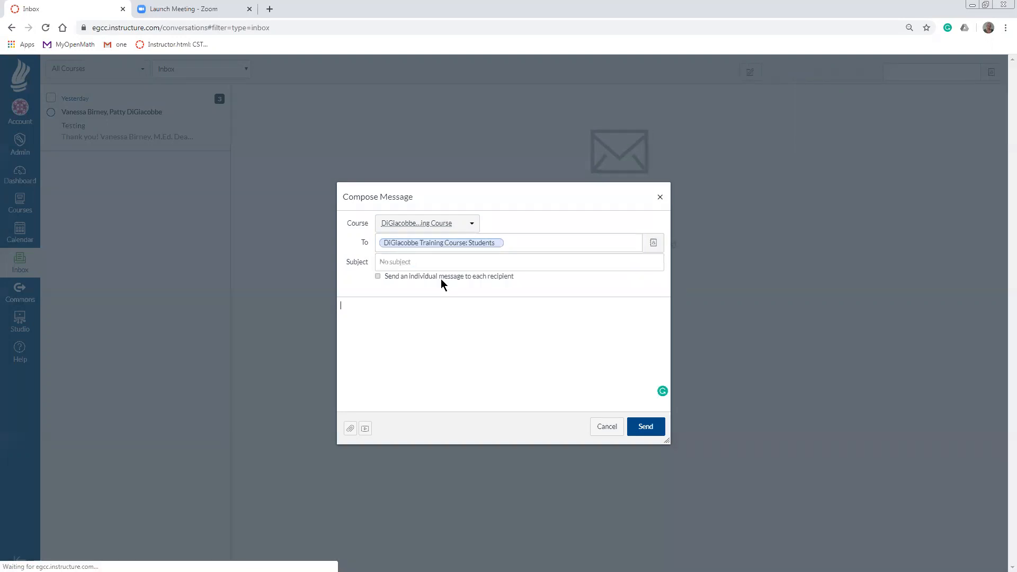
# Fill in the message with the subject "Introduction" and body text "Message", set to send individually to each recipient
pyautogui.click(420, 263)
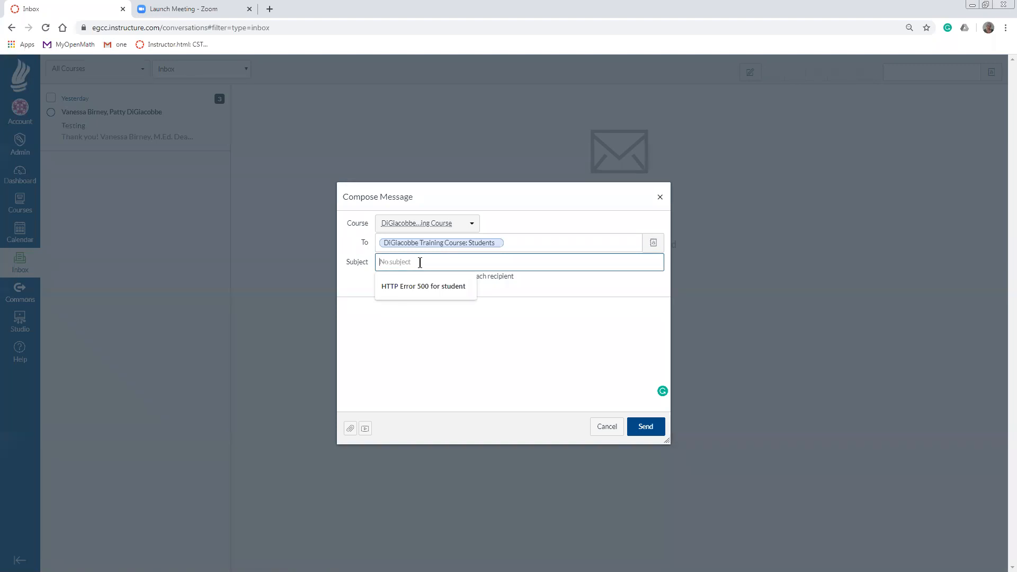
pyautogui.write('Introduction')
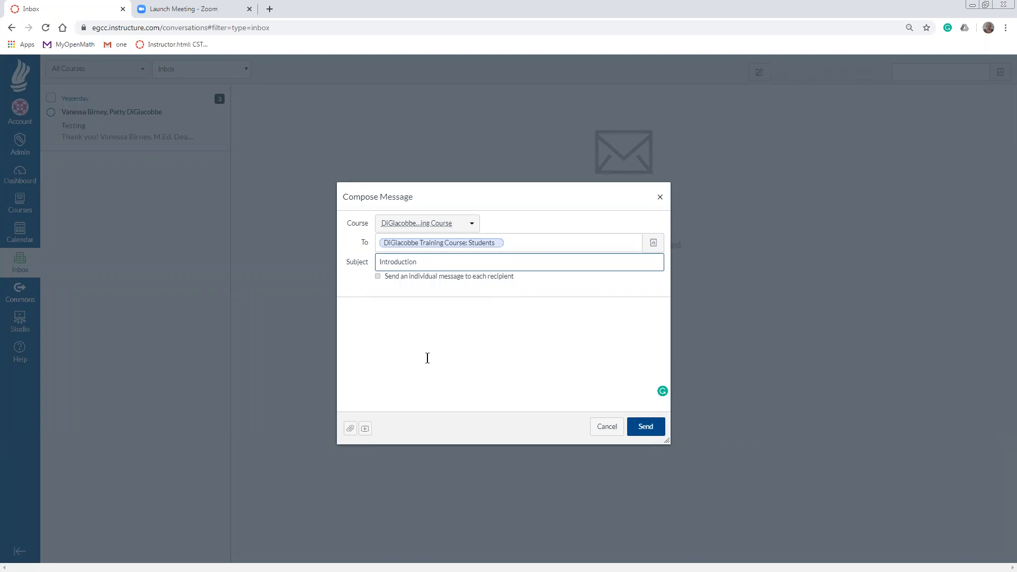
pyautogui.click(427, 356)
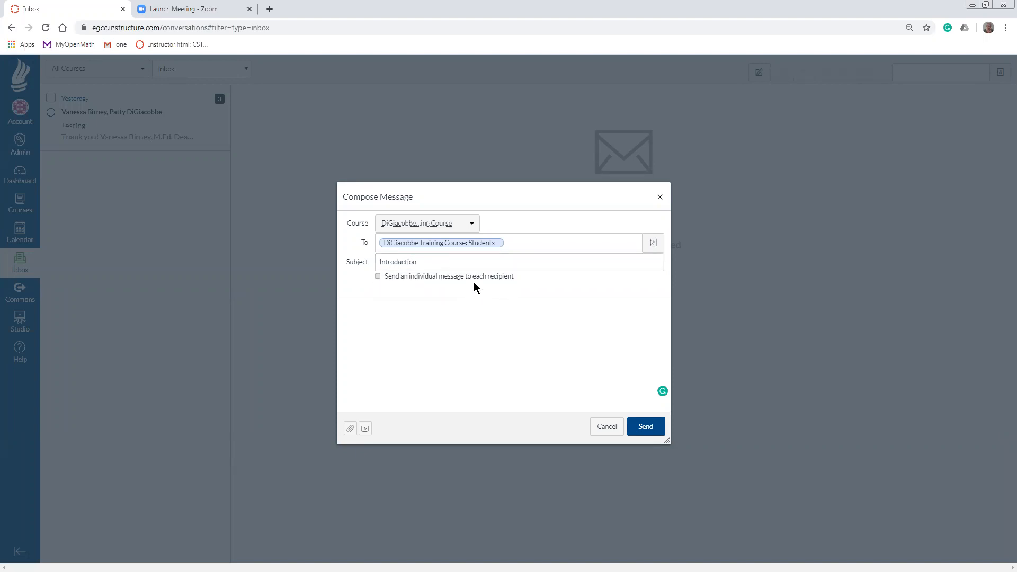
pyautogui.click(378, 278)
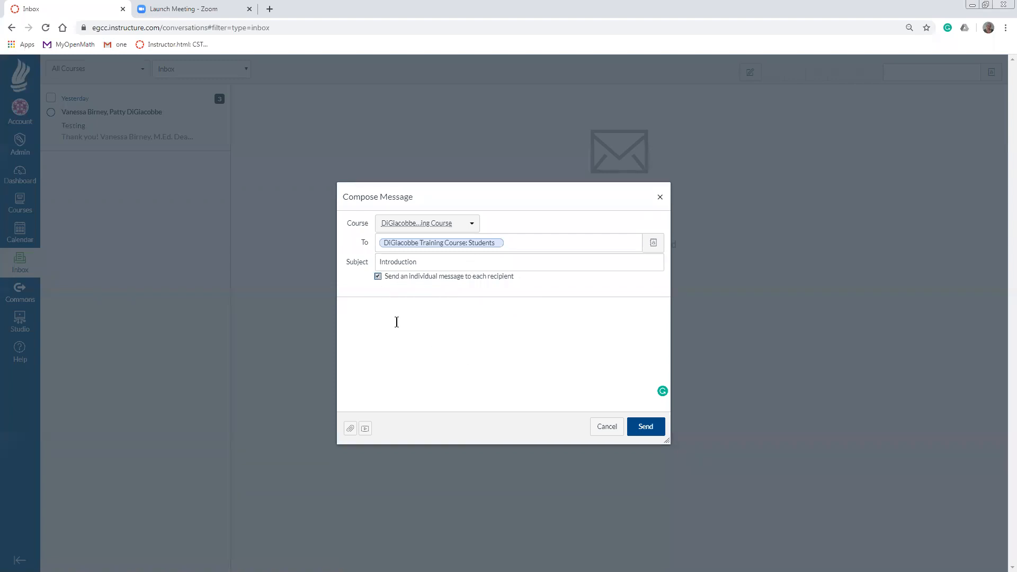
pyautogui.click(443, 330)
pyautogui.write('Message')
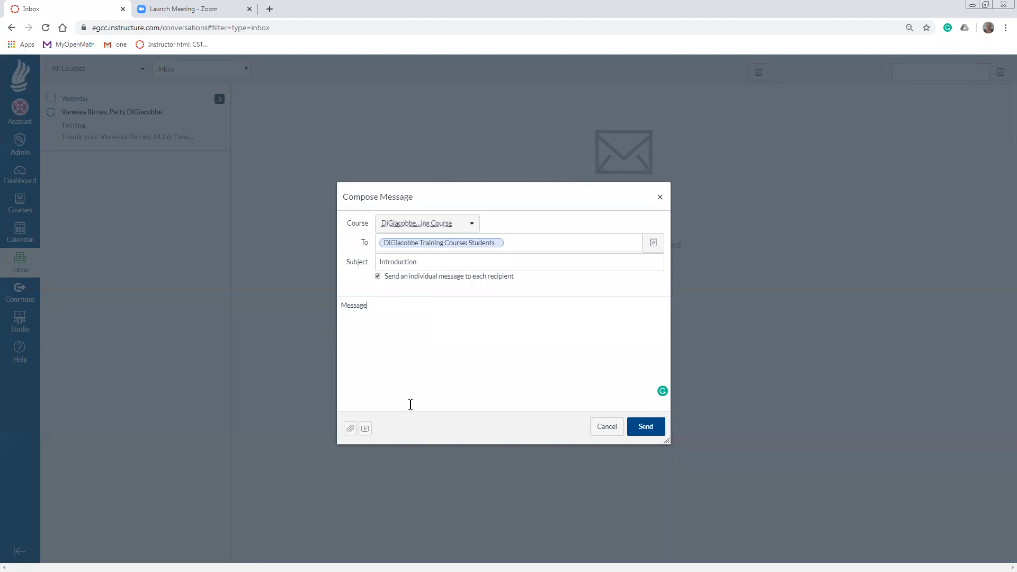
# Attach the file Canvas Questions.gdoc from the Canvas folder in Google Drive to the message
pyautogui.click(351, 428)
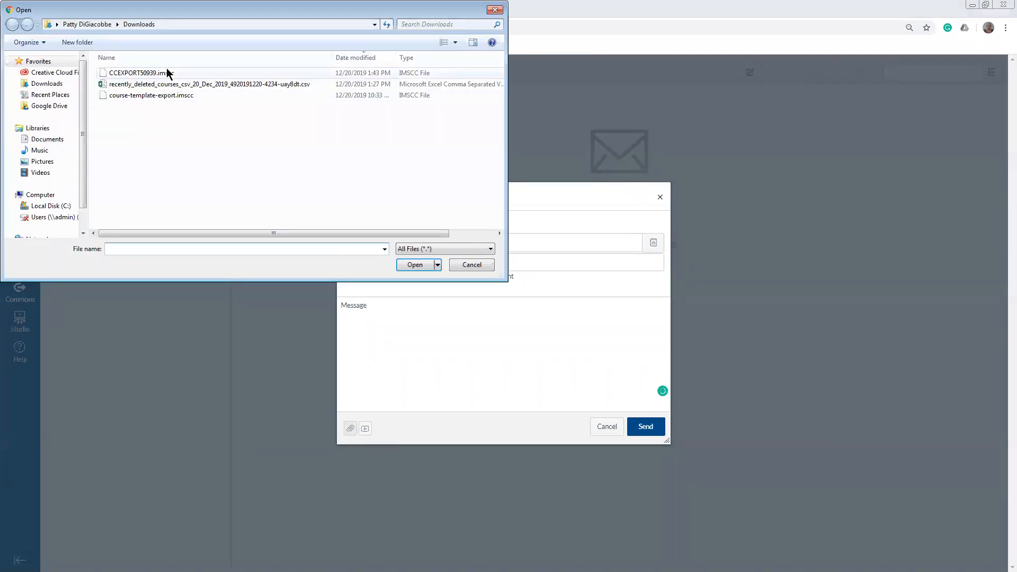
pyautogui.click(46, 83)
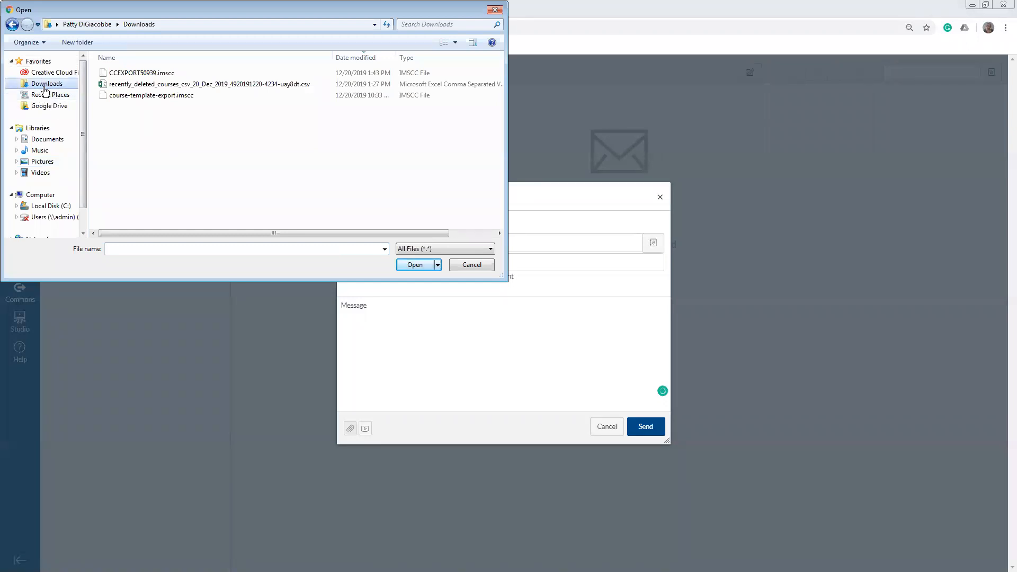
pyautogui.click(45, 106)
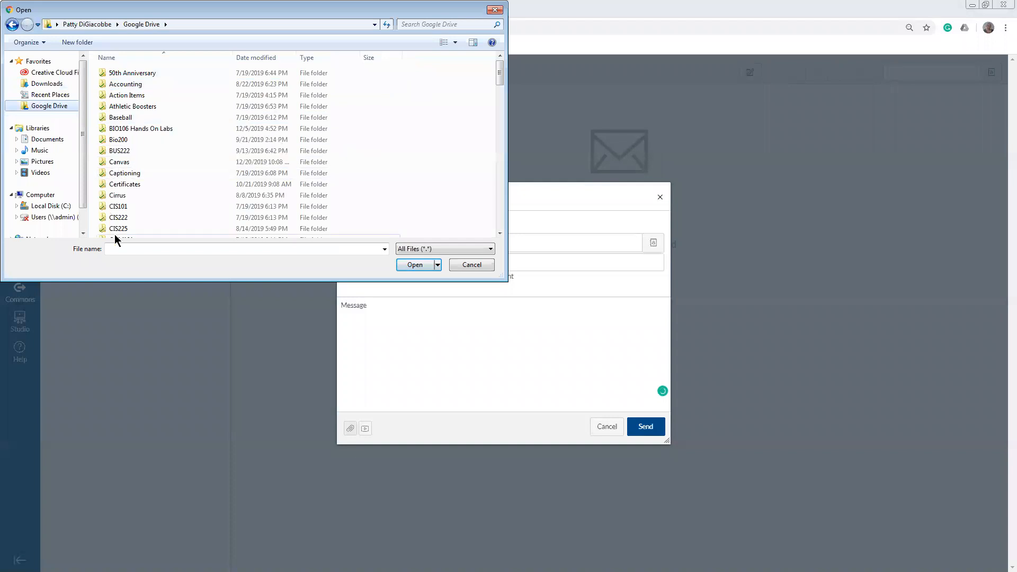
pyautogui.doubleClick(137, 163)
pyautogui.click(133, 162)
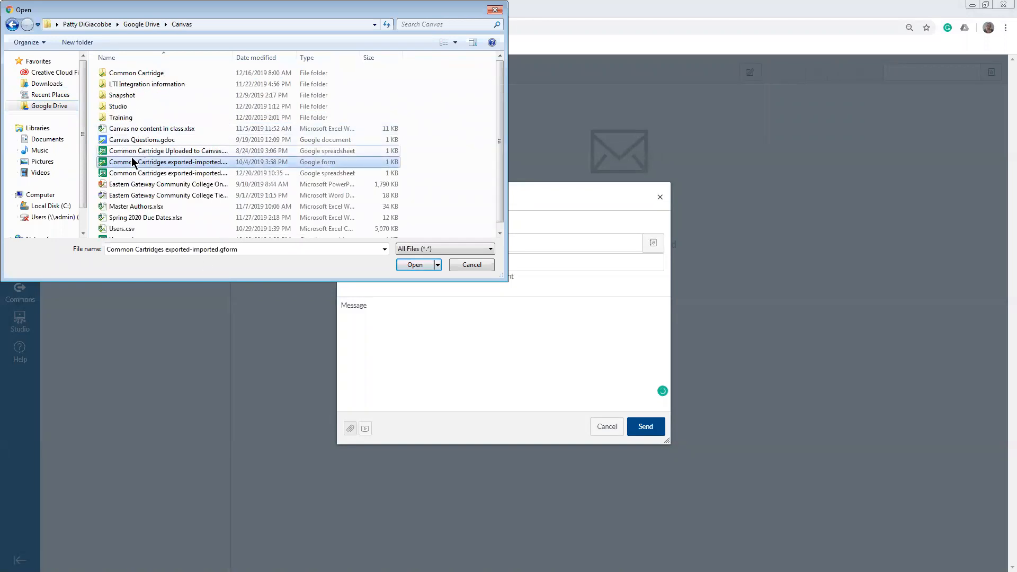
pyautogui.click(136, 140)
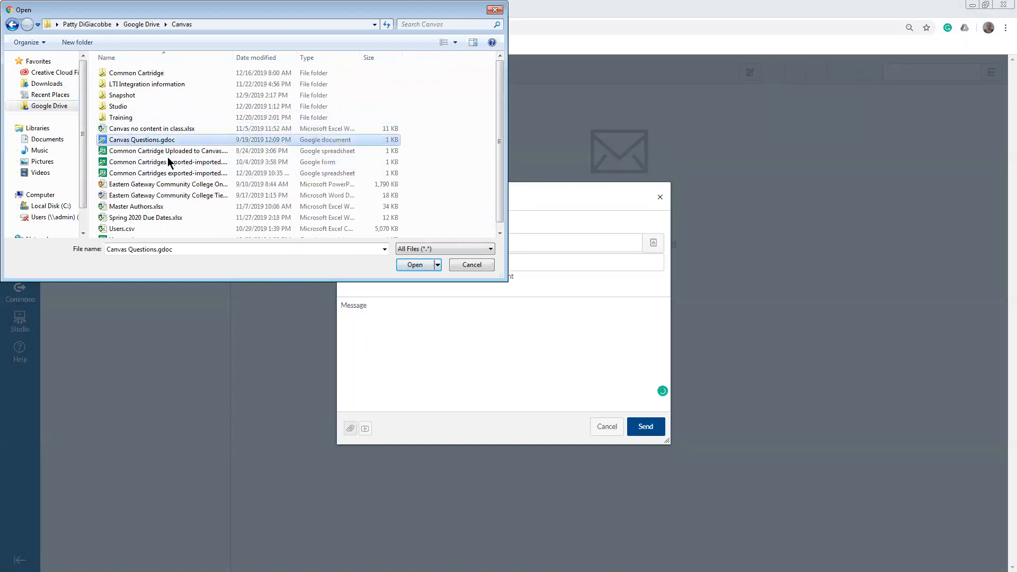
pyautogui.click(403, 264)
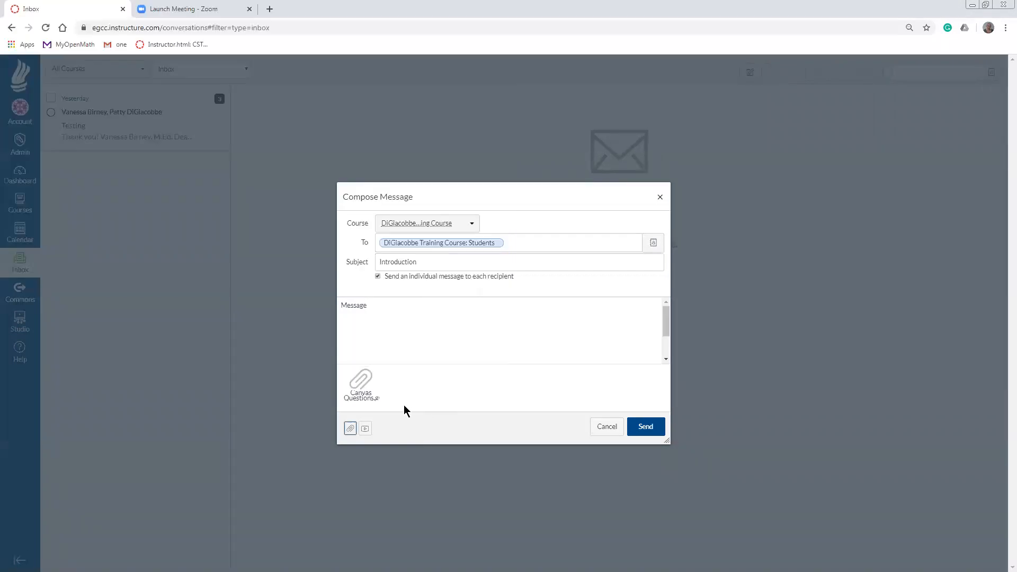
# Examine the media comment's recording, webcam and upload options, and close it without adding media
pyautogui.click(366, 430)
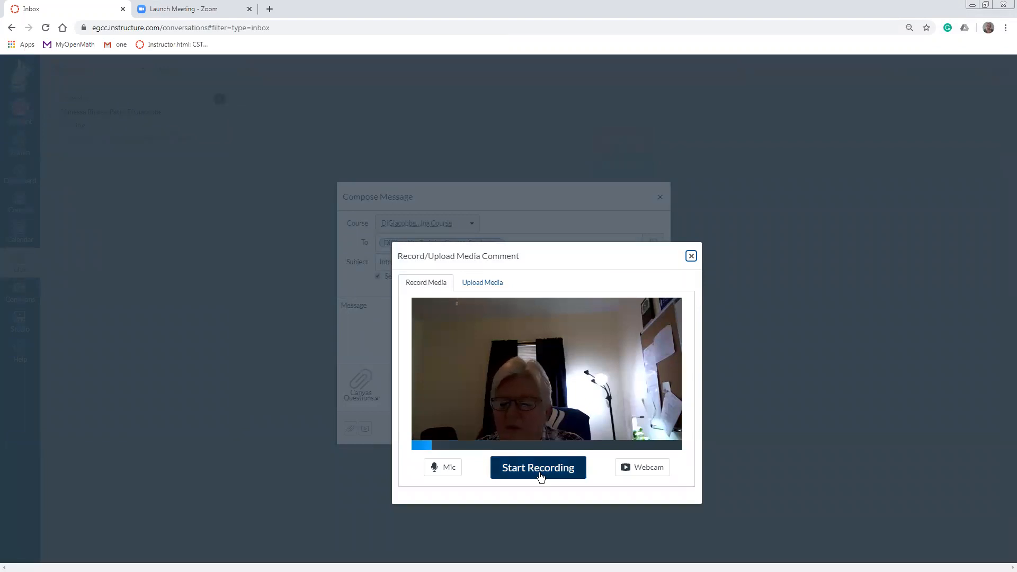
pyautogui.click(649, 476)
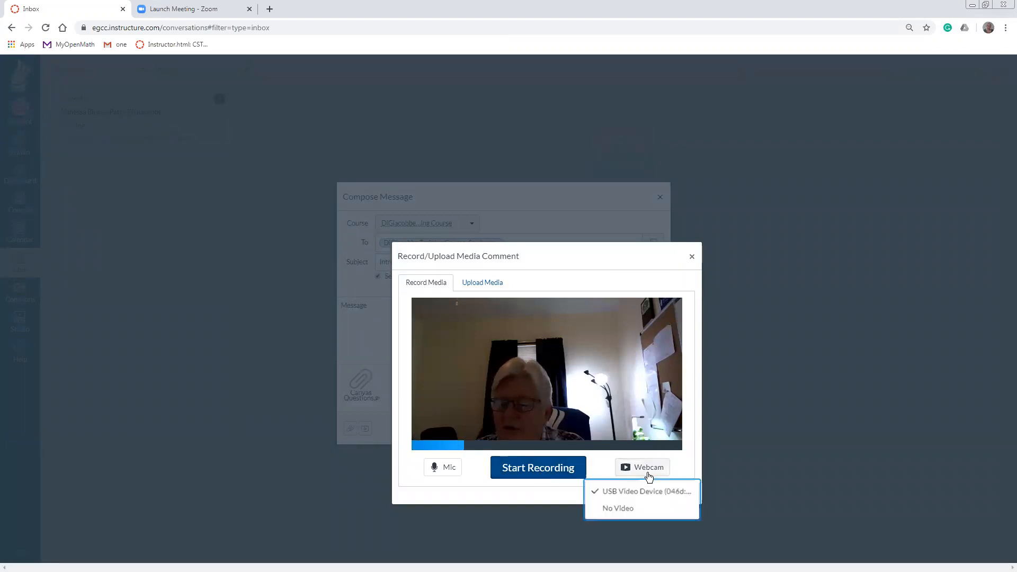
pyautogui.click(649, 476)
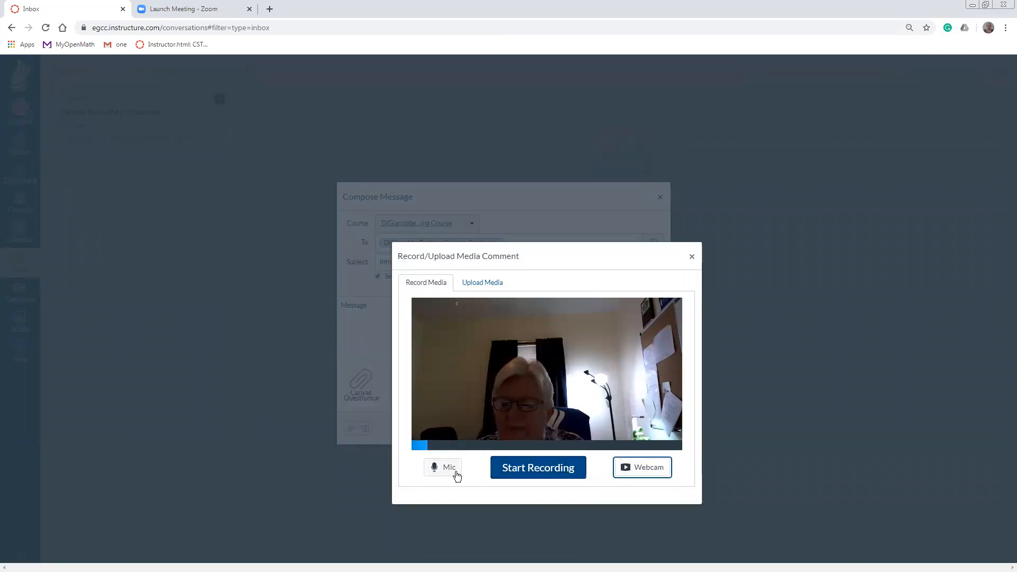
pyautogui.click(479, 286)
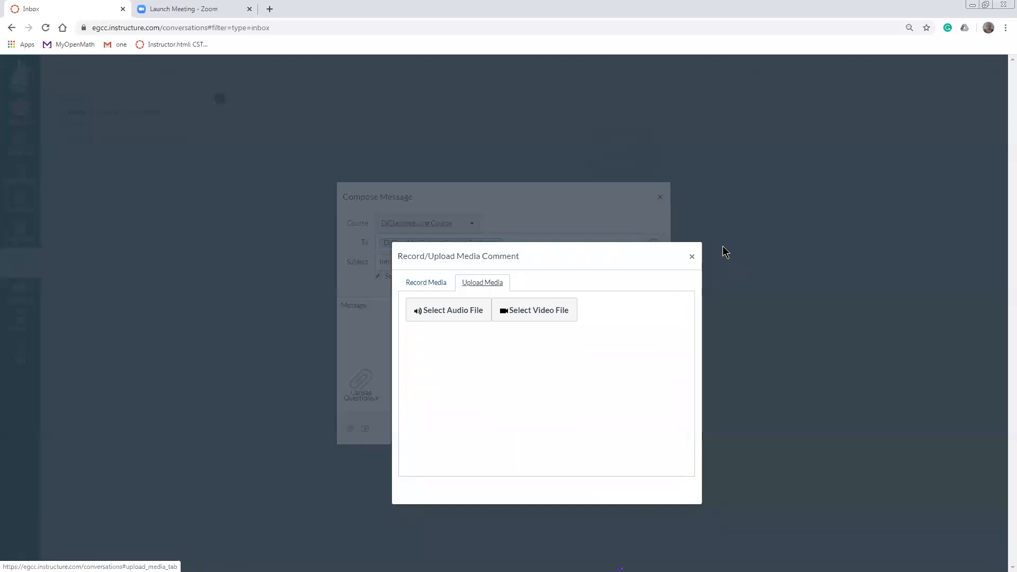
pyautogui.click(692, 256)
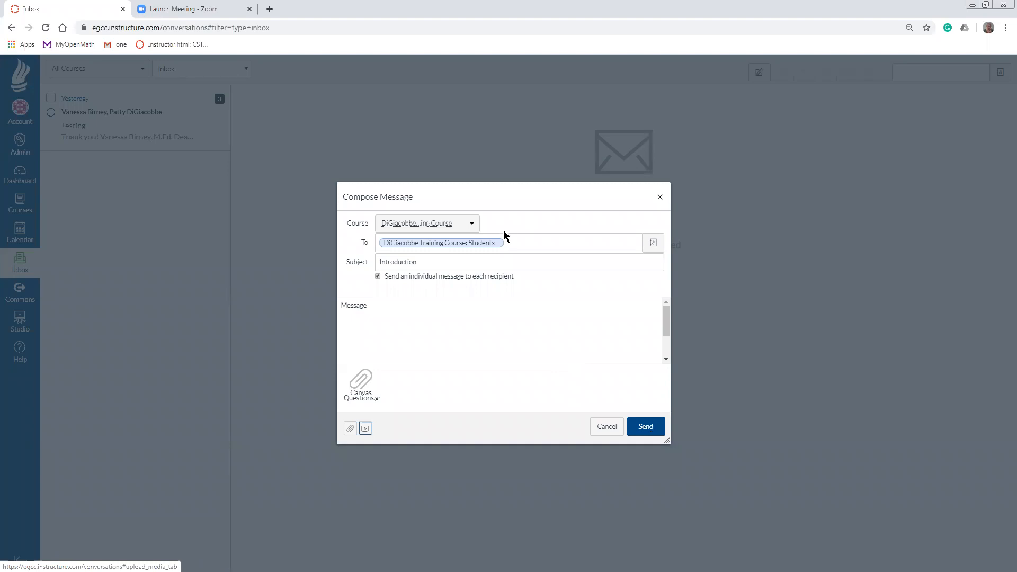
# Check the individual students in the recipient list and send the Introduction message to all the course's students
pyautogui.click(653, 243)
pyautogui.click(400, 284)
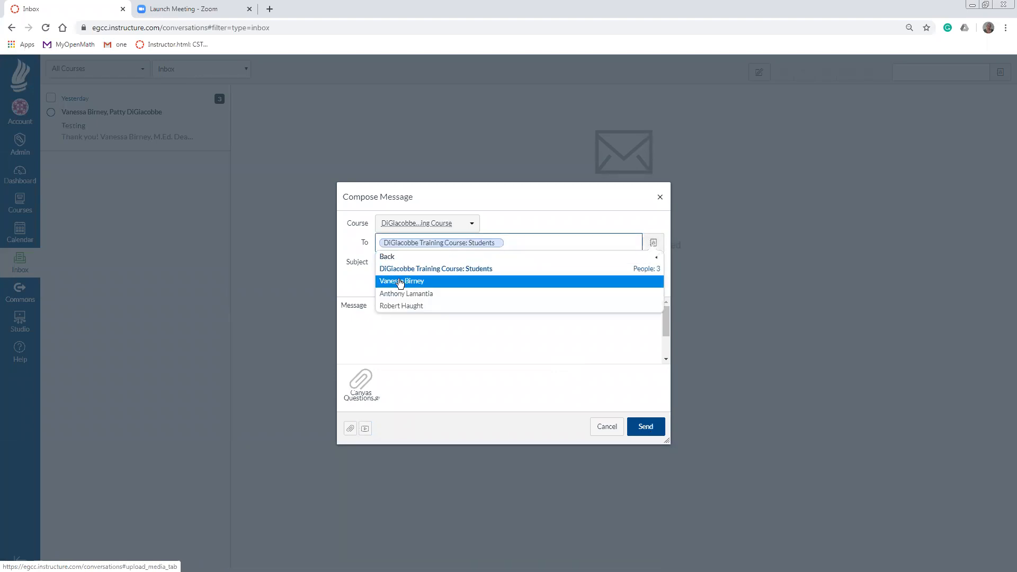
pyautogui.click(454, 431)
pyautogui.click(653, 431)
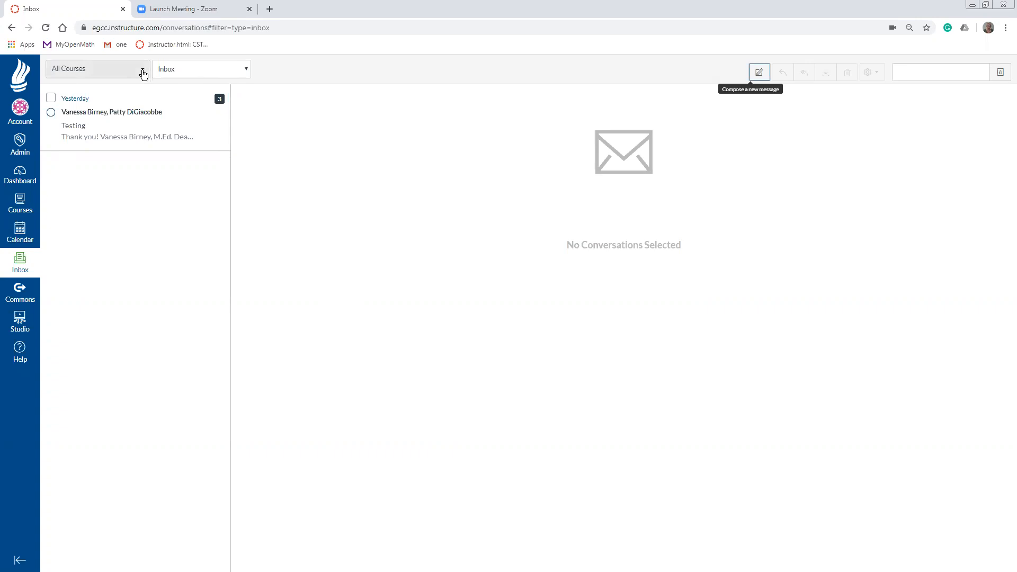
# Filter the inbox in turn by the training course, the sandbox and Canvas Onsite Training - November 2019, ending on the training course
pyautogui.click(143, 74)
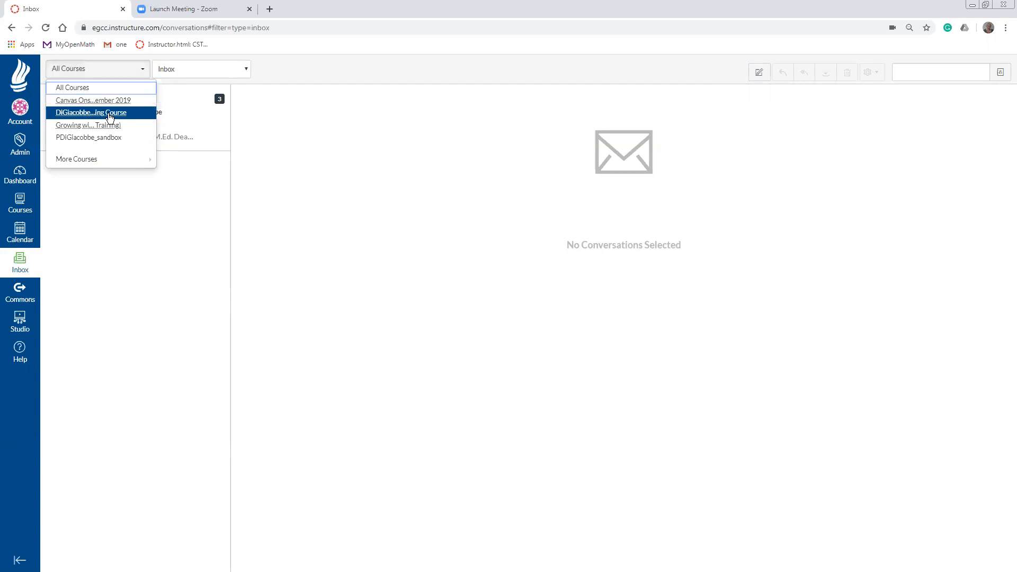
pyautogui.click(110, 113)
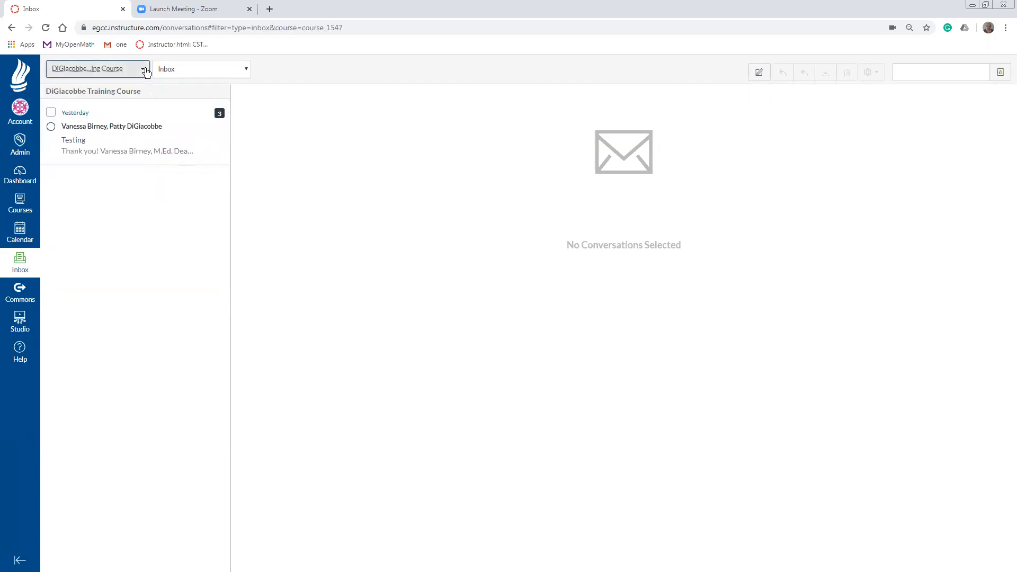
pyautogui.click(144, 70)
pyautogui.click(98, 139)
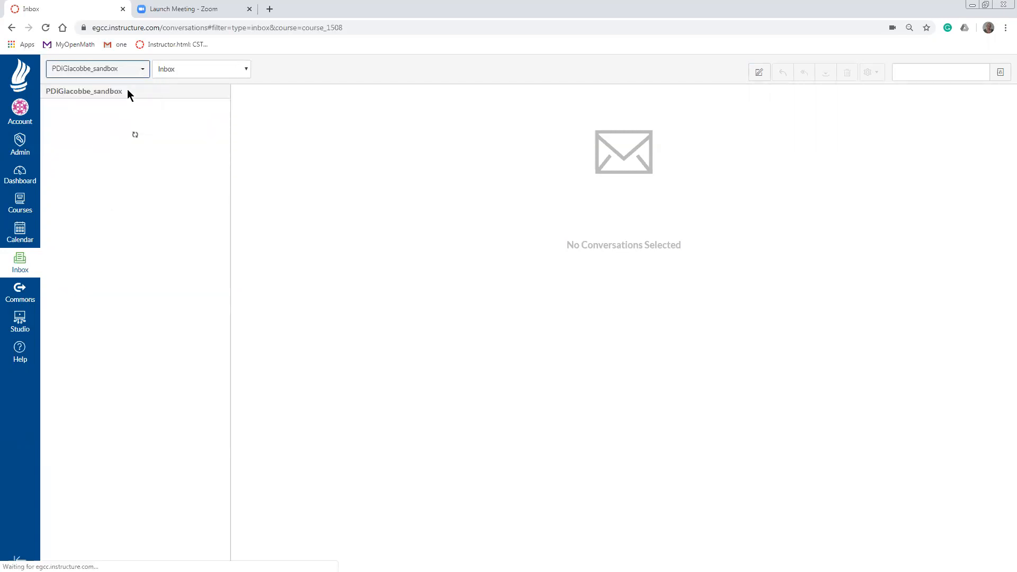
pyautogui.click(136, 69)
pyautogui.click(99, 101)
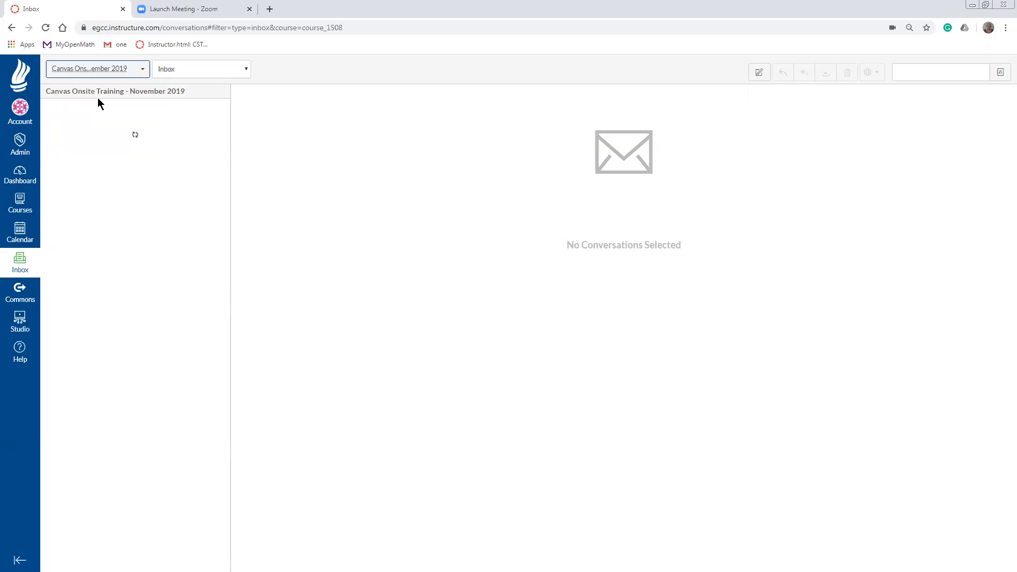
pyautogui.click(146, 73)
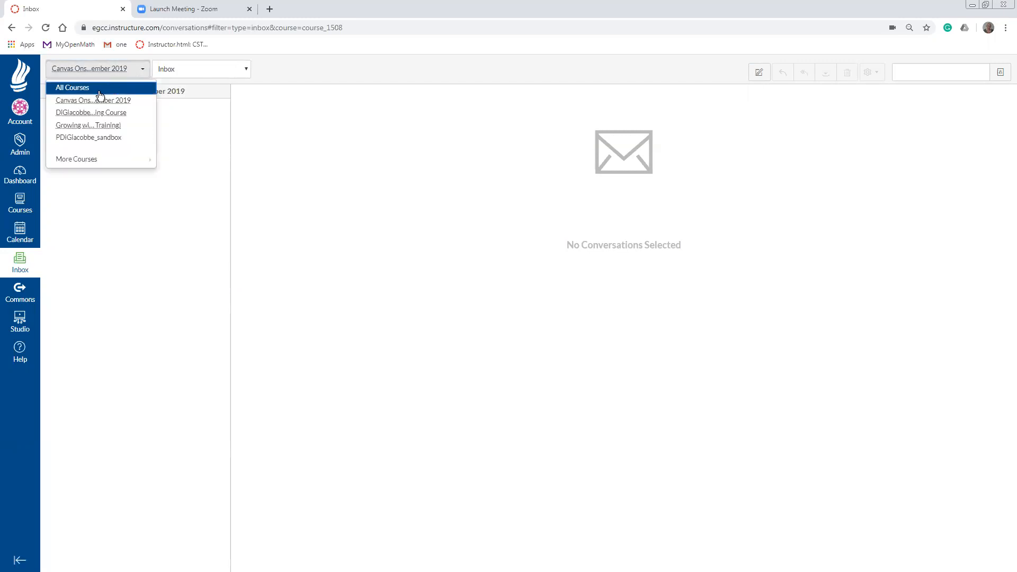
pyautogui.click(89, 110)
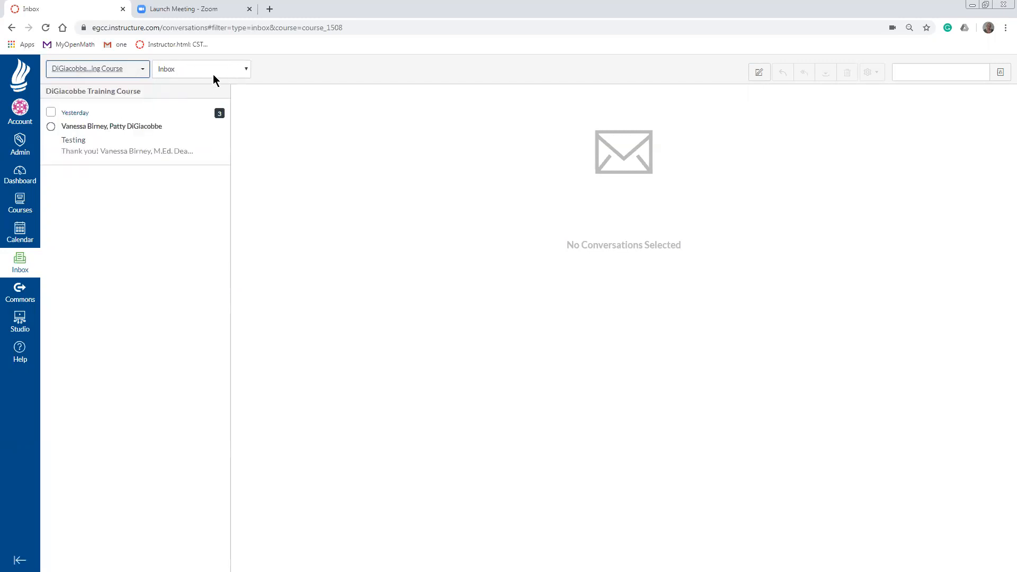
# View the training course's Sent and Unread messages and return to the Inbox view
pyautogui.click(245, 70)
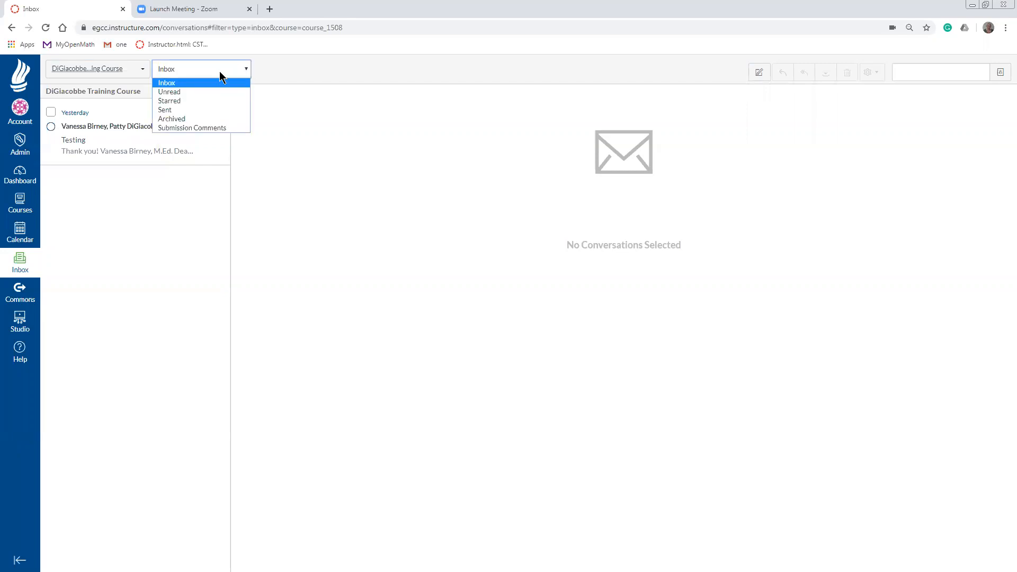
pyautogui.click(168, 110)
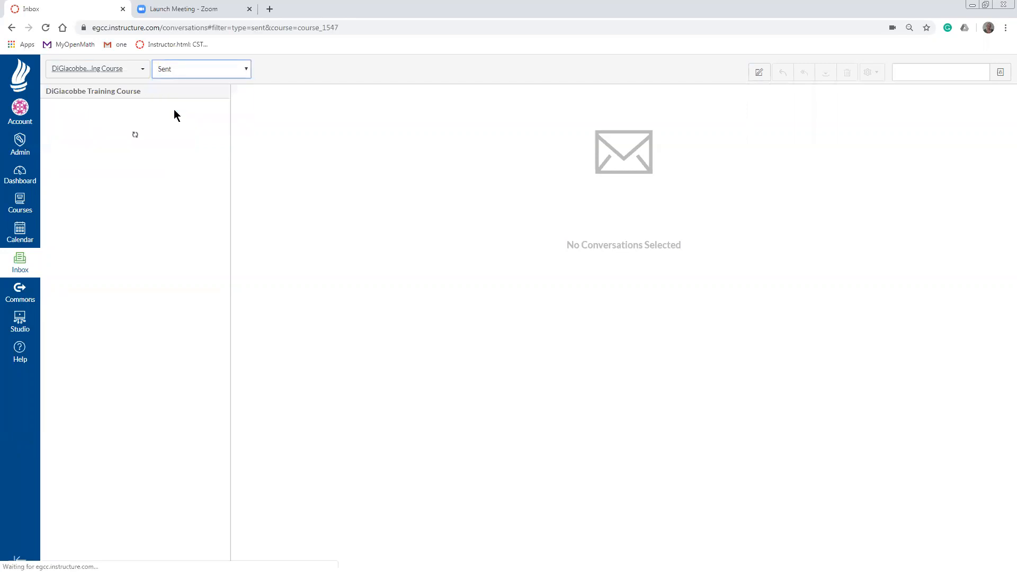
pyautogui.click(246, 71)
pyautogui.click(196, 92)
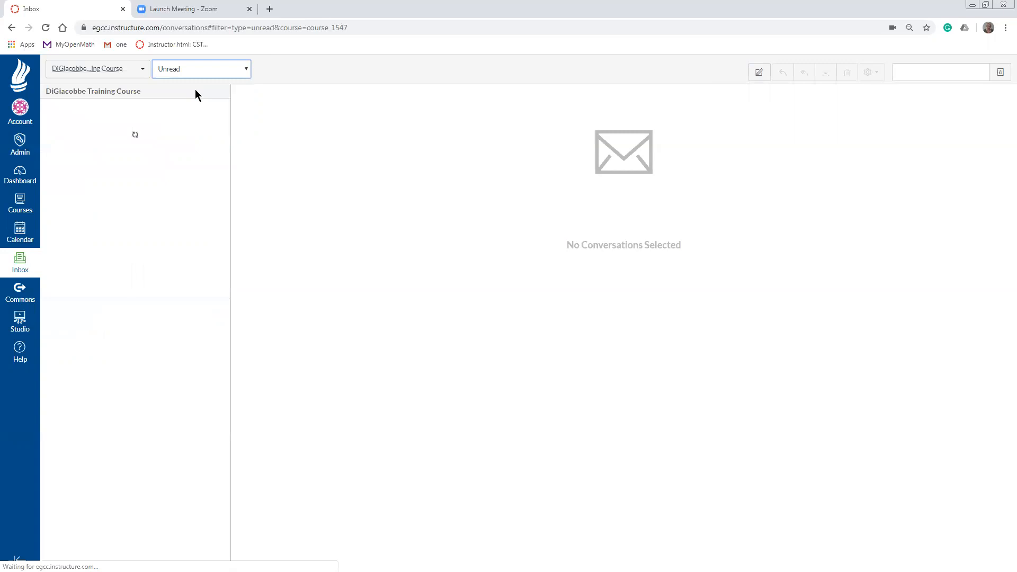
pyautogui.click(247, 72)
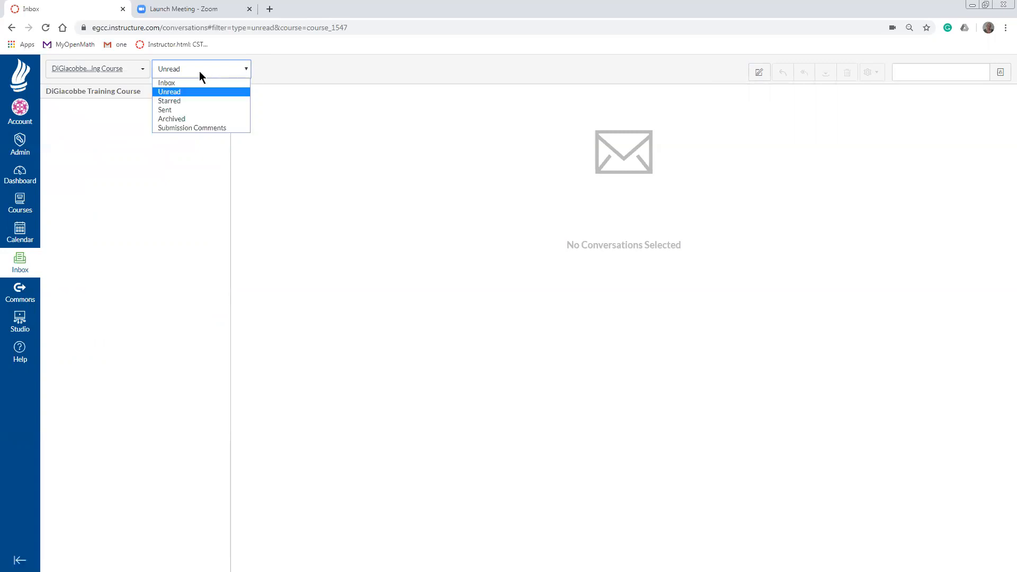
pyautogui.click(187, 83)
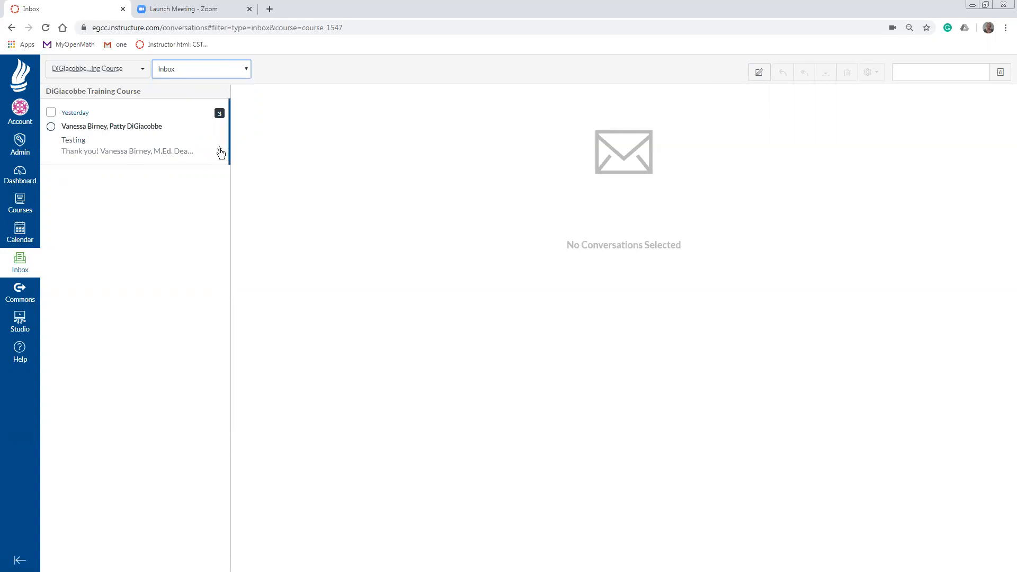
# Star the Testing conversation and select it to examine its management and reply options
pyautogui.click(220, 151)
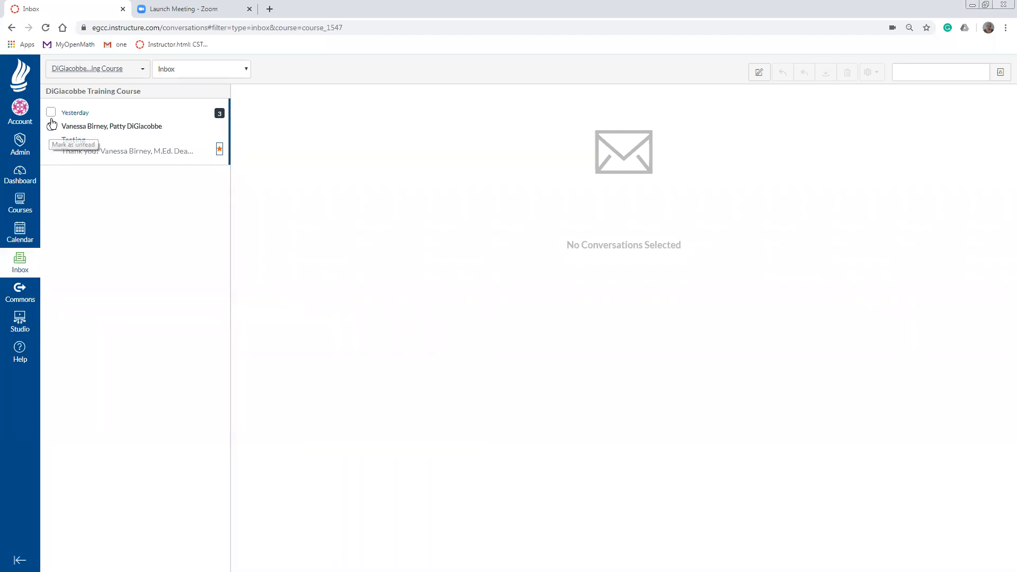
pyautogui.click(51, 113)
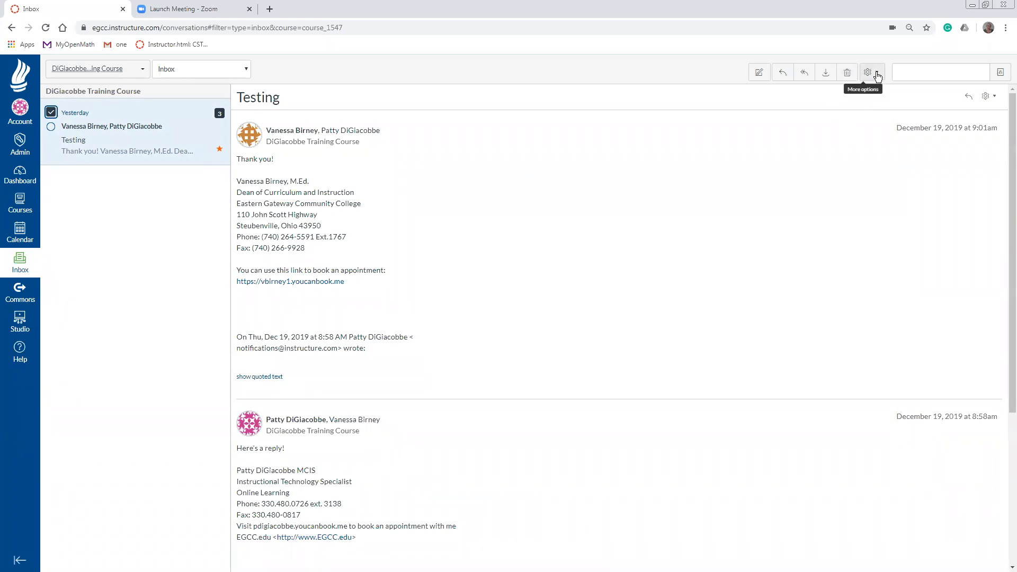
pyautogui.click(877, 77)
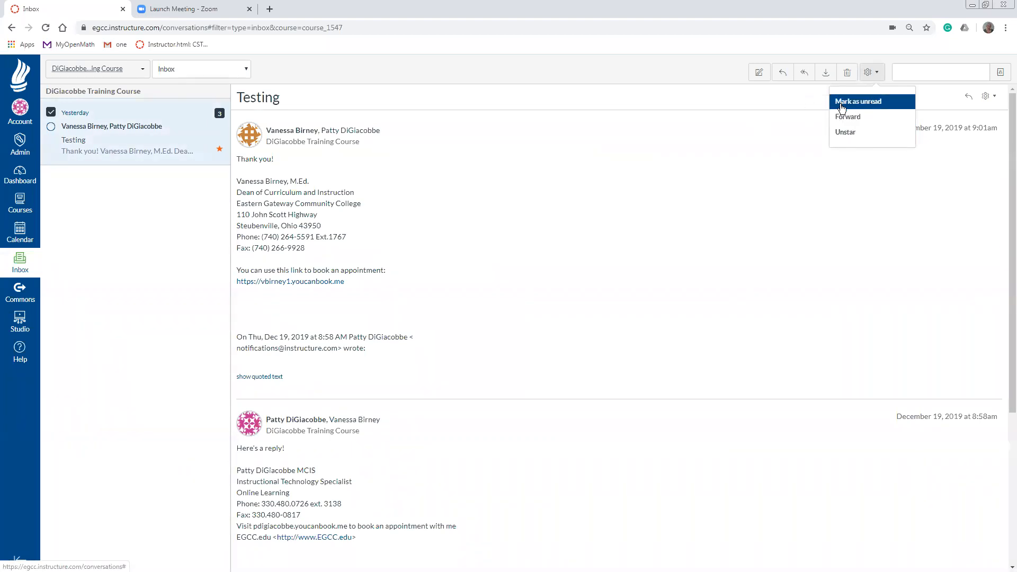
pyautogui.click(758, 159)
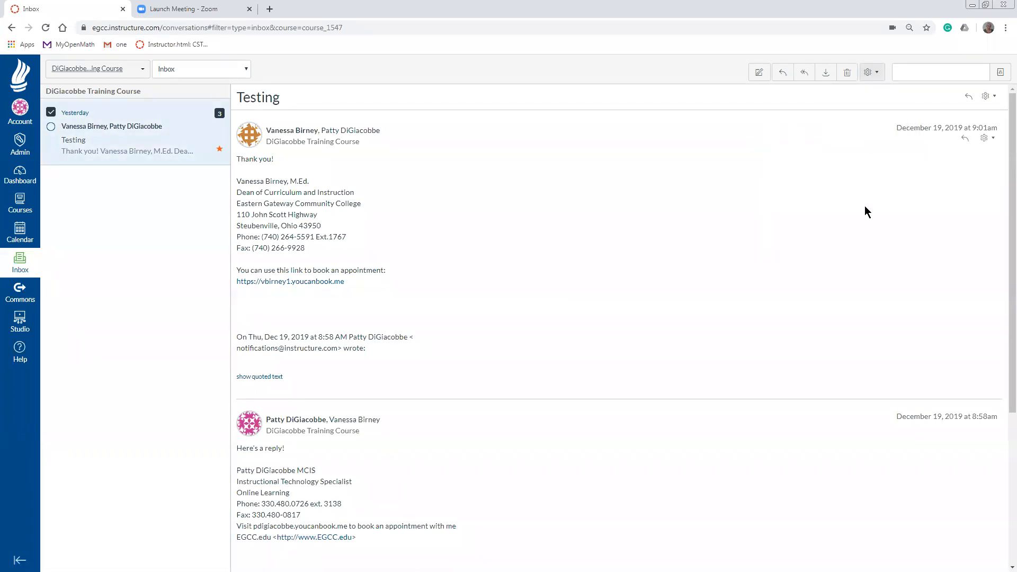
pyautogui.click(983, 102)
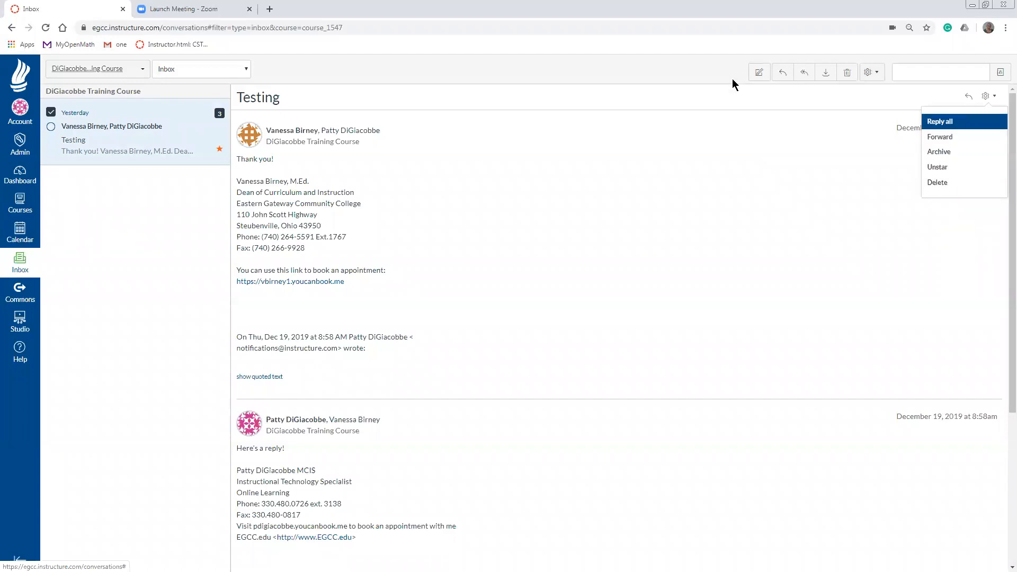
pyautogui.click(706, 87)
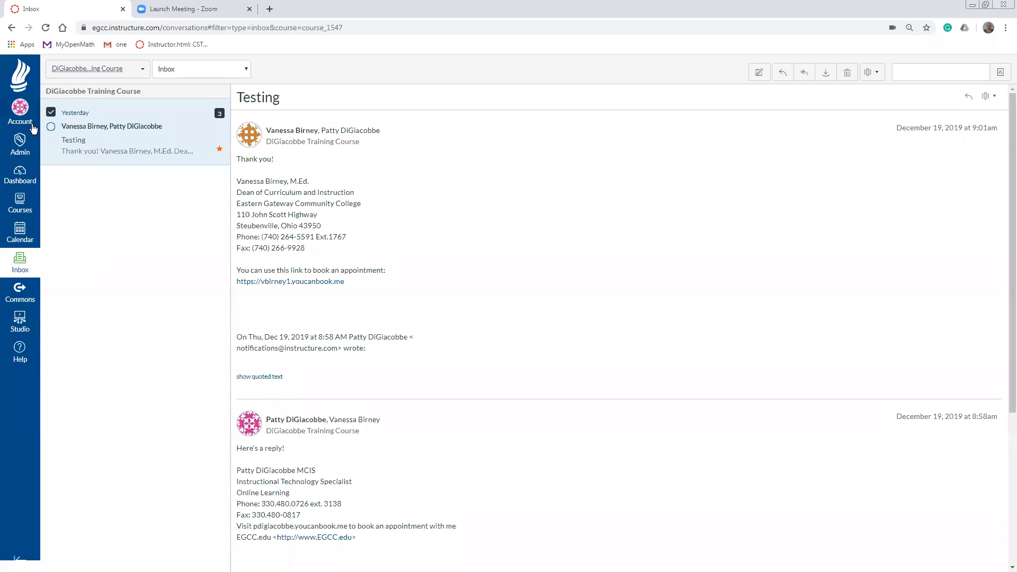
# Examine the account's notification preferences for course activities, discussions, conversations, scheduling and alerts, and return to the inbox
pyautogui.click(23, 115)
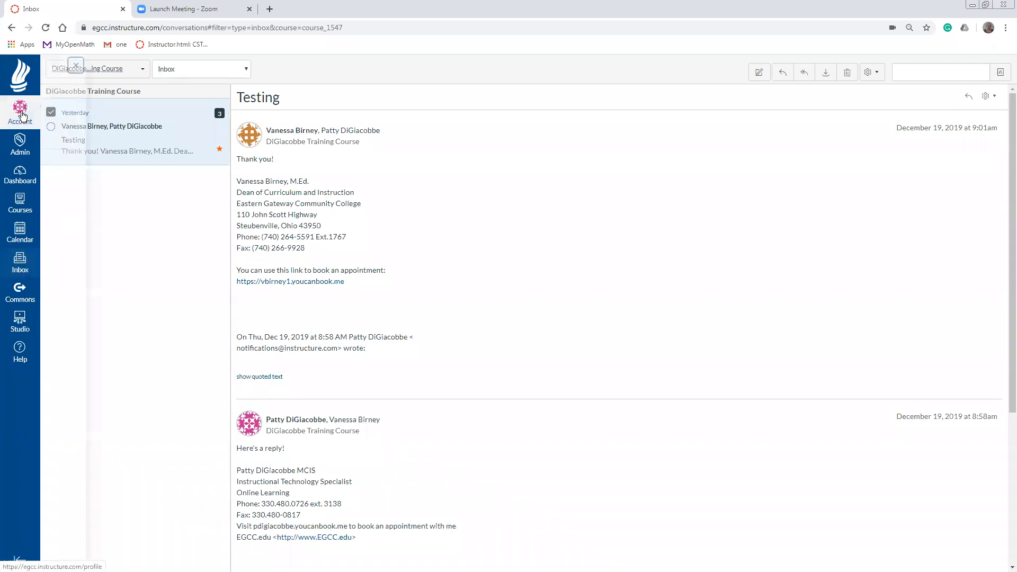
pyautogui.click(80, 169)
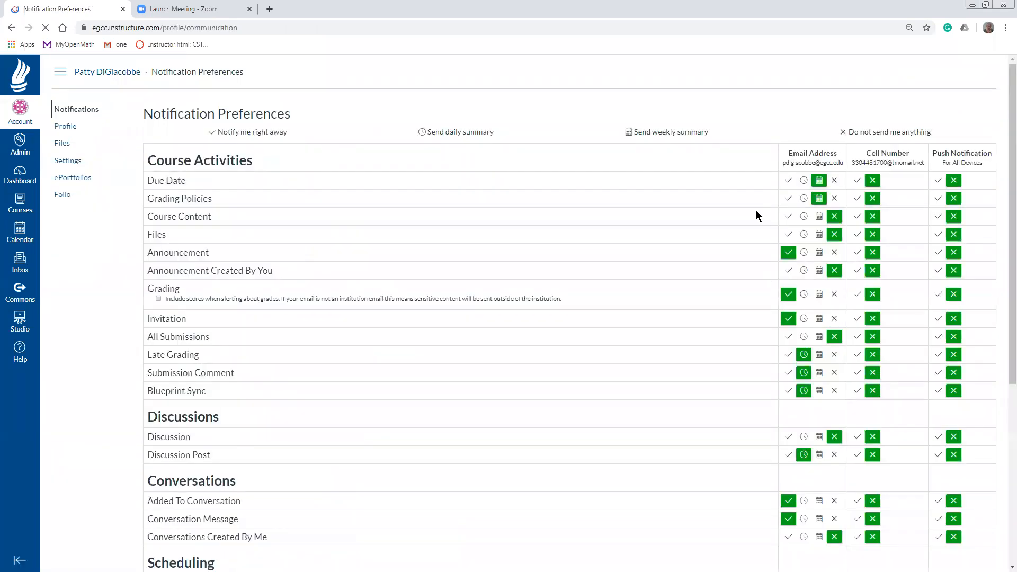
pyautogui.scroll(-5, 631, 311)
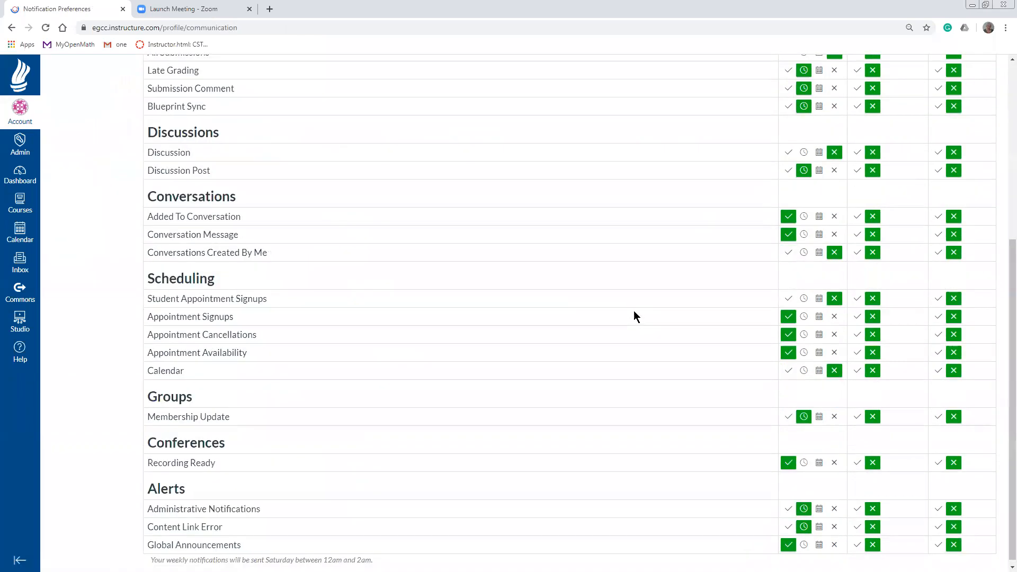
pyautogui.scroll(2, 338, 325)
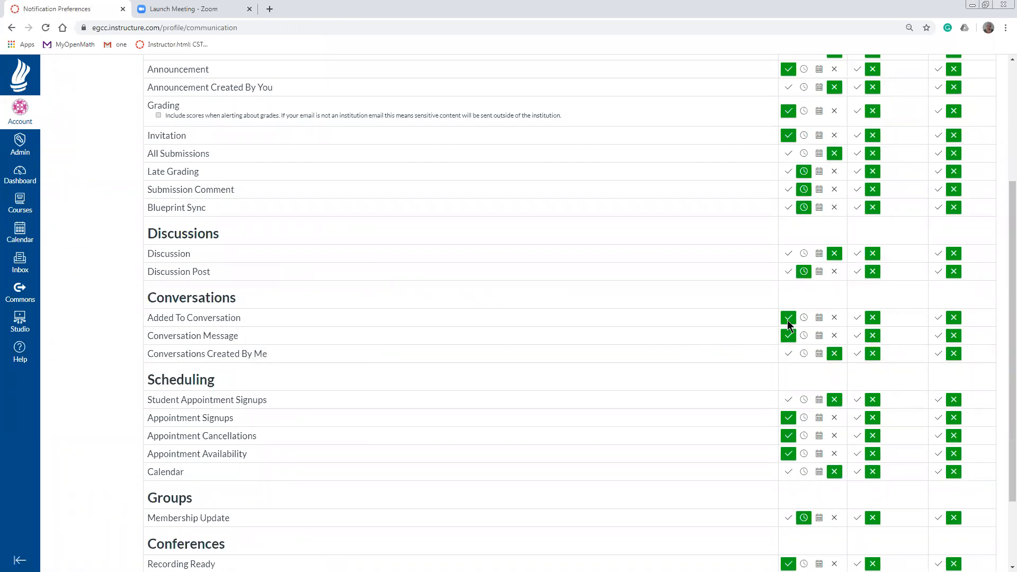
pyautogui.scroll(1, 789, 329)
pyautogui.scroll(1, 789, 329)
pyautogui.scroll(-1, 796, 353)
pyautogui.scroll(3, 810, 292)
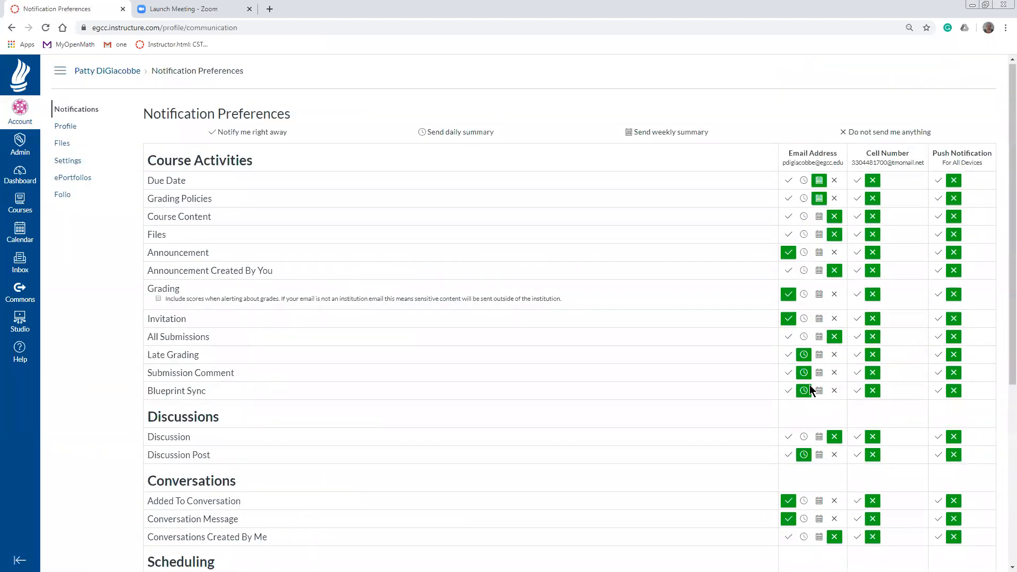
pyautogui.scroll(-1, 828, 346)
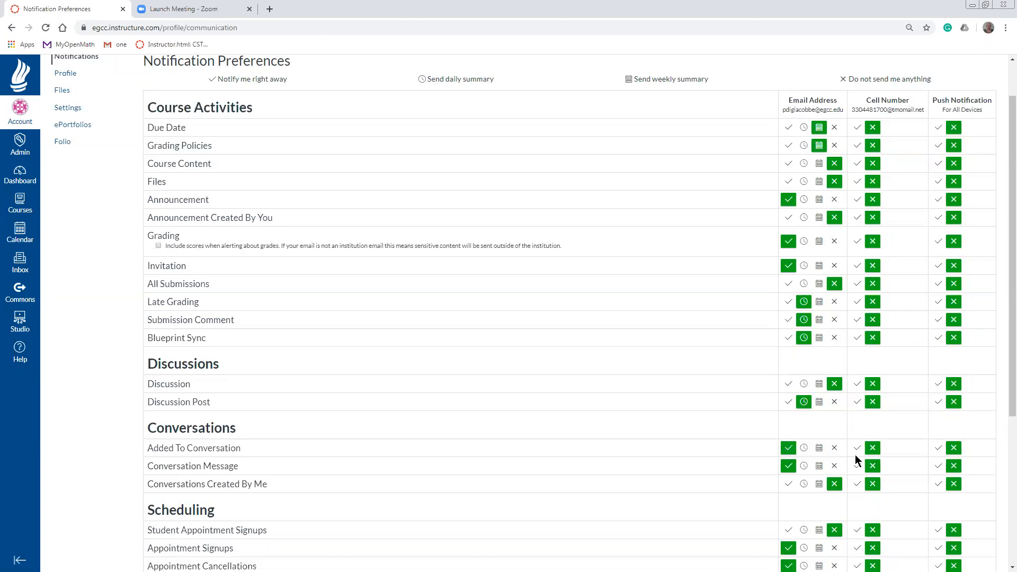
pyautogui.scroll(1, 842, 453)
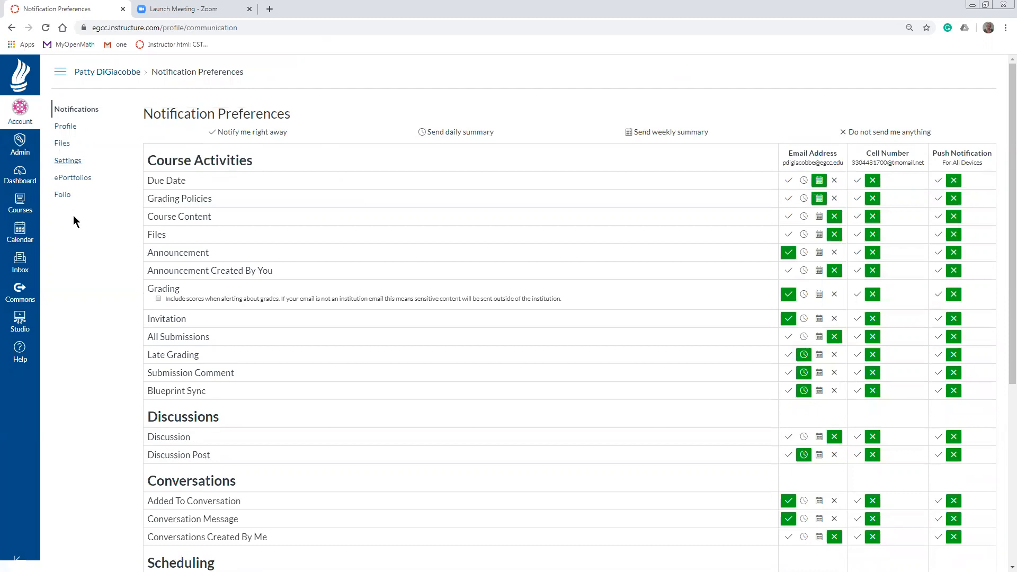
pyautogui.click(10, 28)
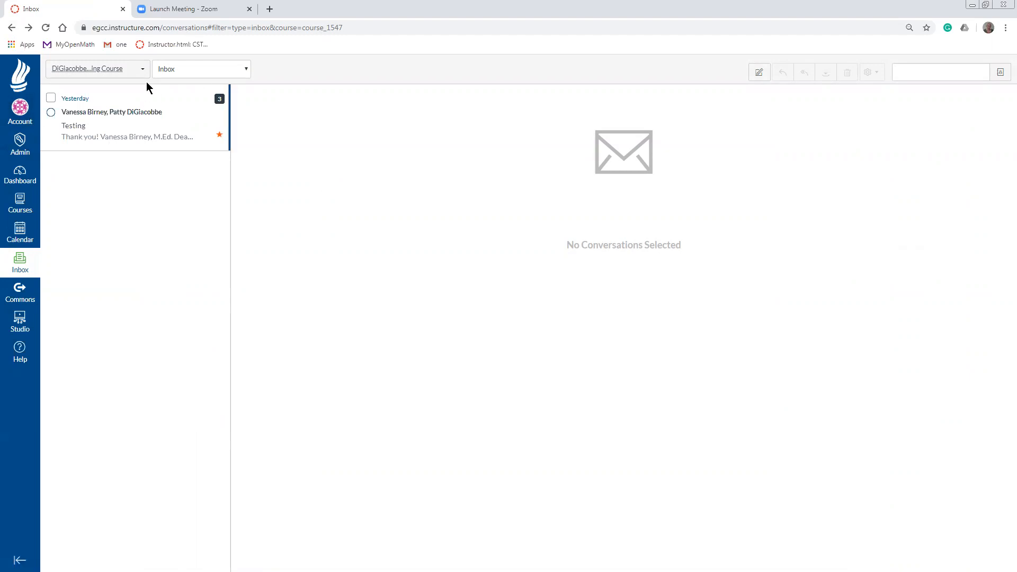
# Open the training course's People page from the dashboard and check the management options for the teacher's entry
pyautogui.click(24, 176)
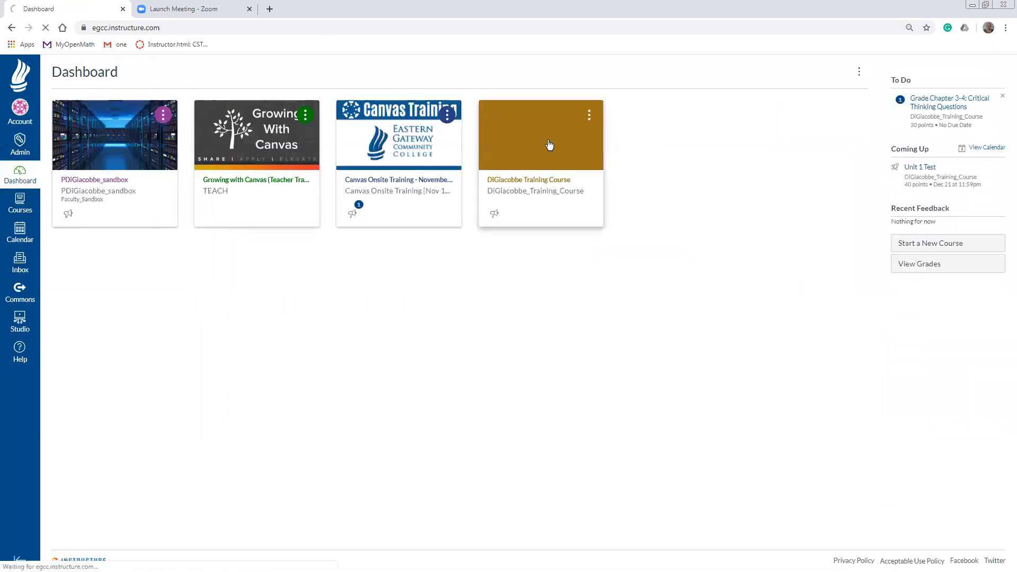
pyautogui.click(522, 145)
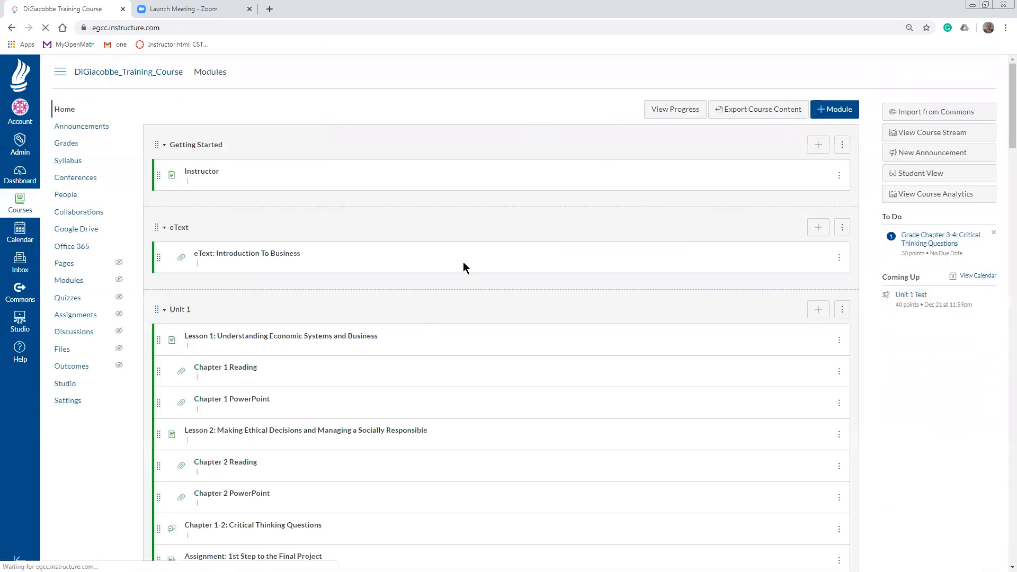
pyautogui.click(65, 195)
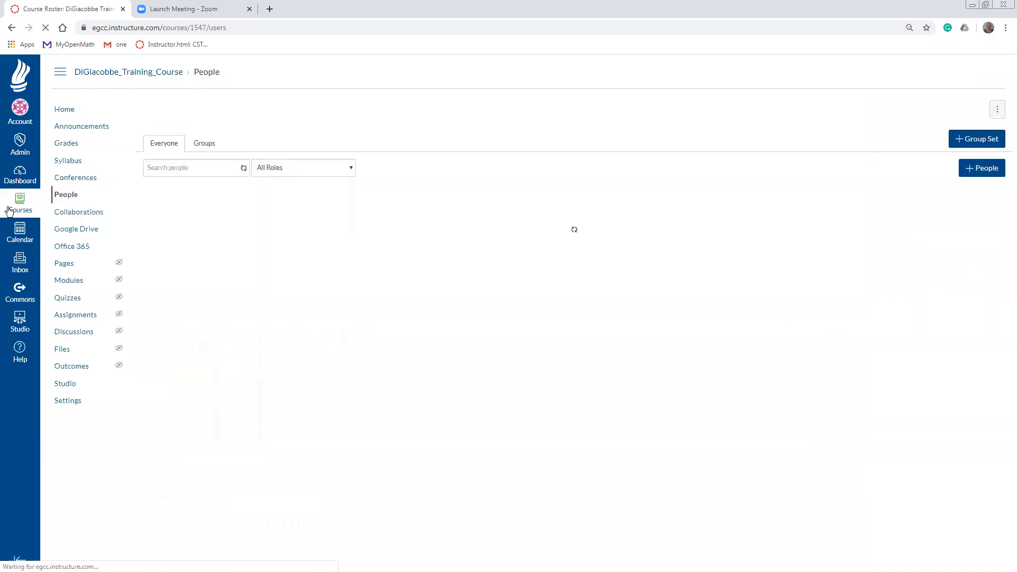
pyautogui.click(994, 269)
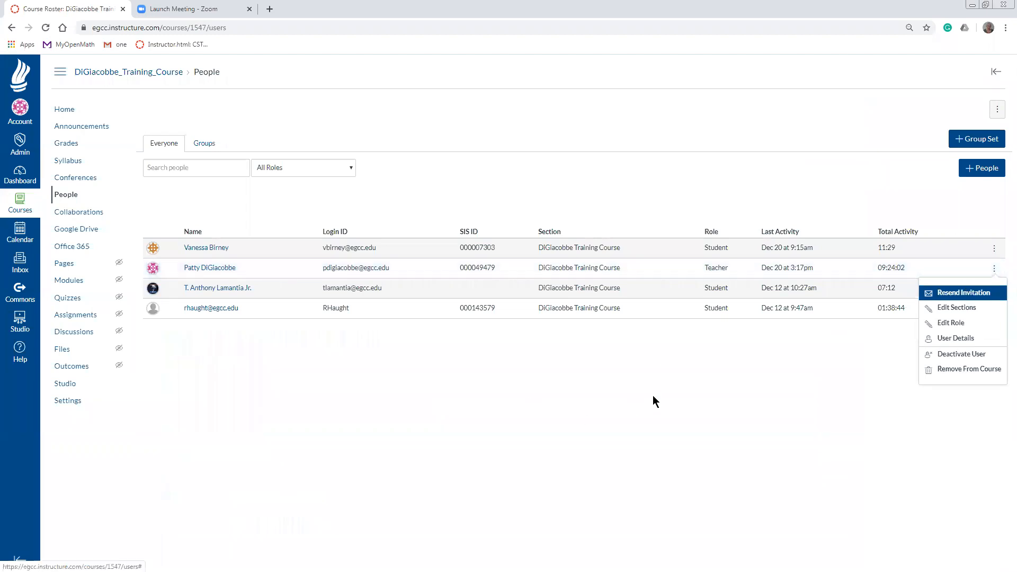
pyautogui.click(646, 411)
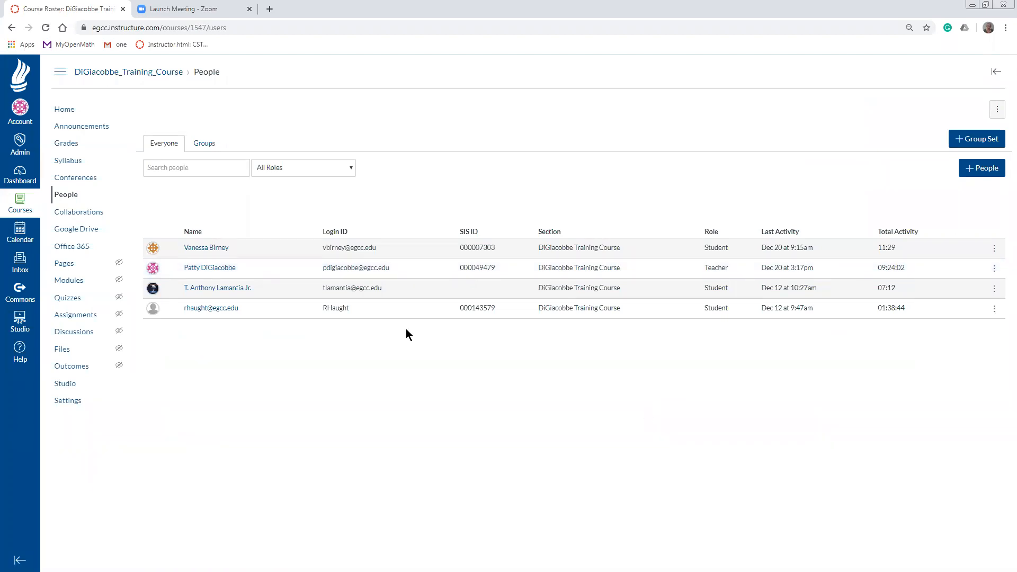
# View the third listed person's course details and a blank message form addressed to that student, closing the form without sending
pyautogui.click(196, 289)
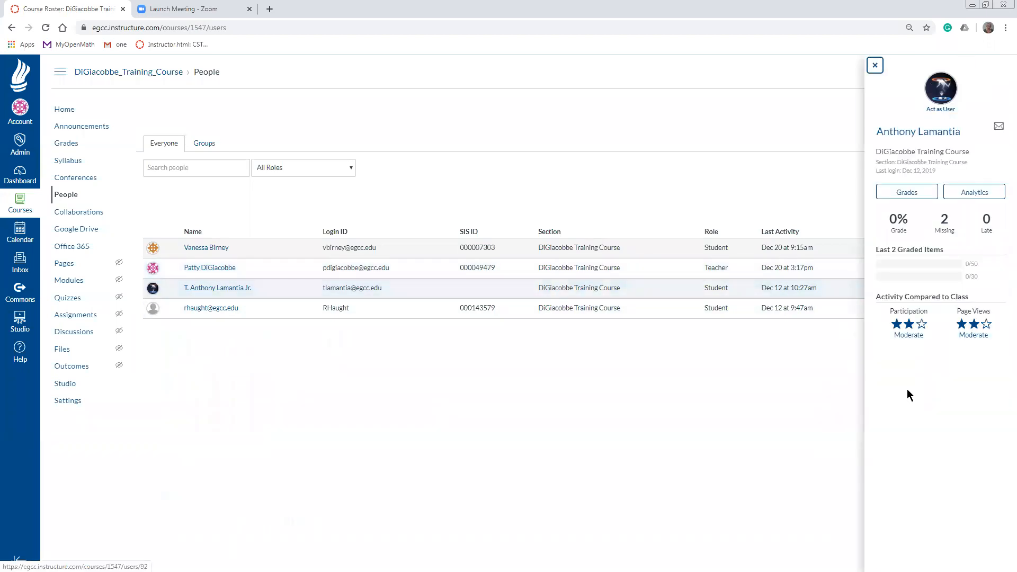
pyautogui.click(999, 127)
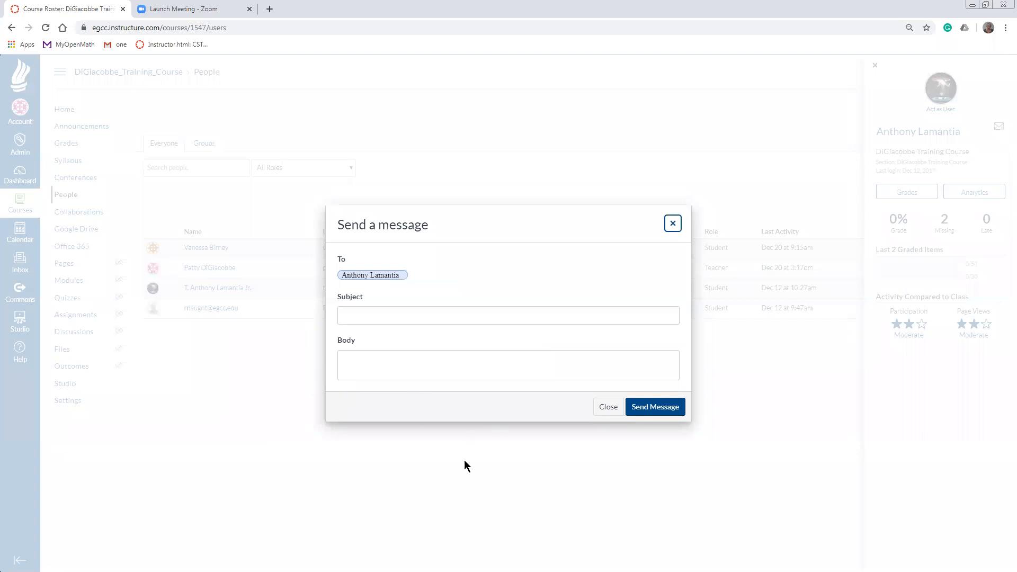
pyautogui.click(607, 408)
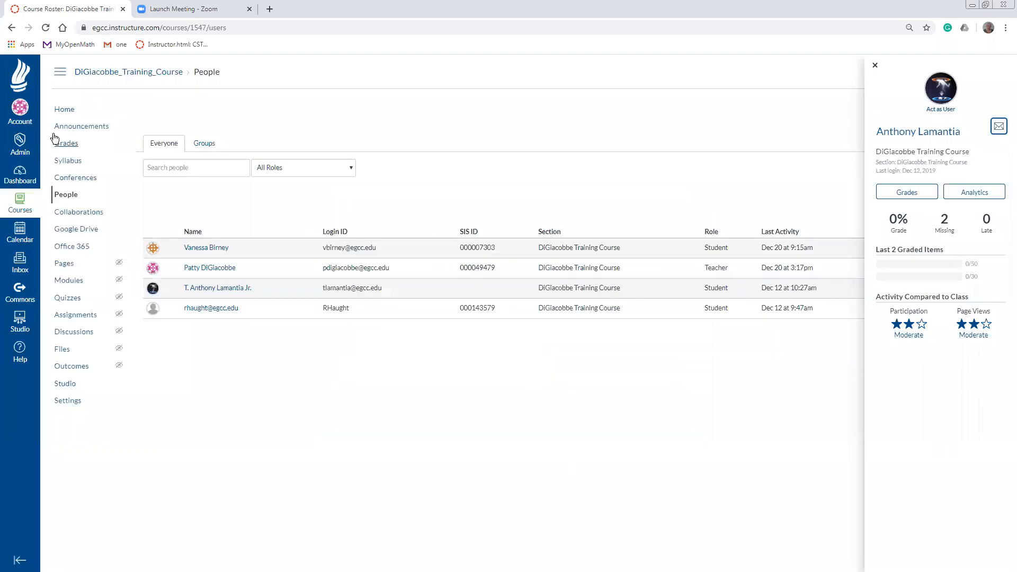
# Return to the inbox and check which courses are available for filtering conversations
pyautogui.click(24, 265)
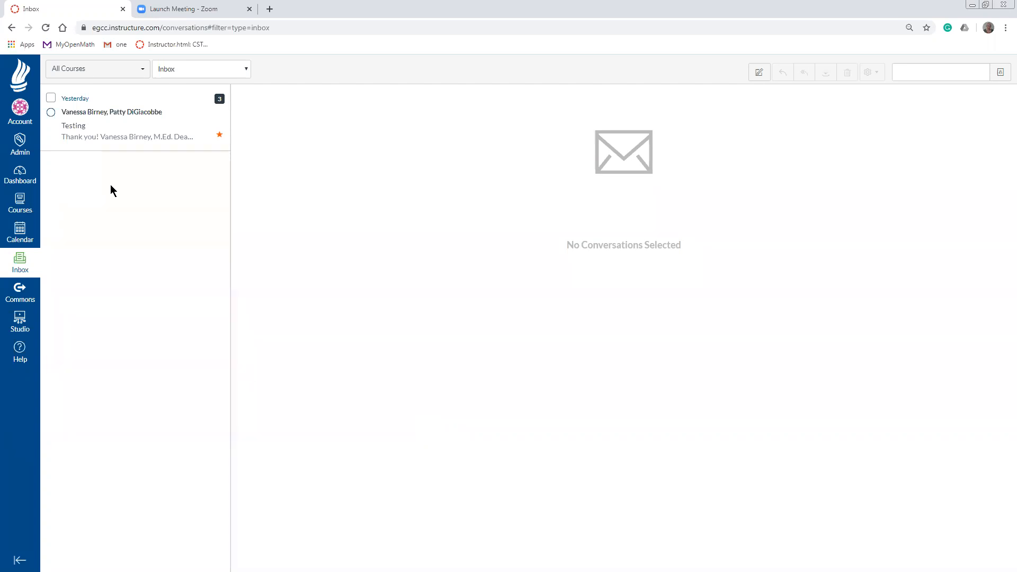
pyautogui.click(141, 69)
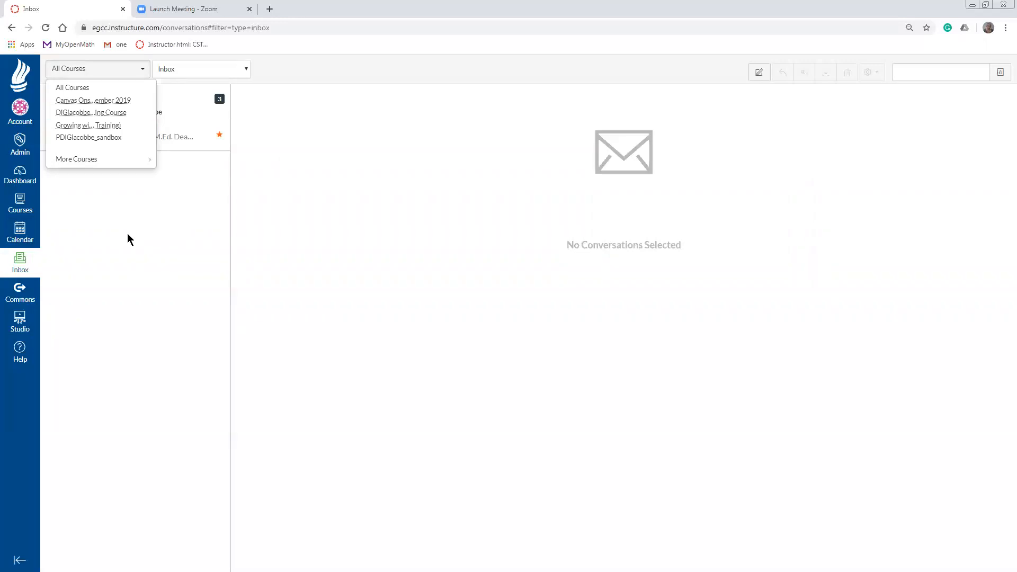
pyautogui.click(127, 234)
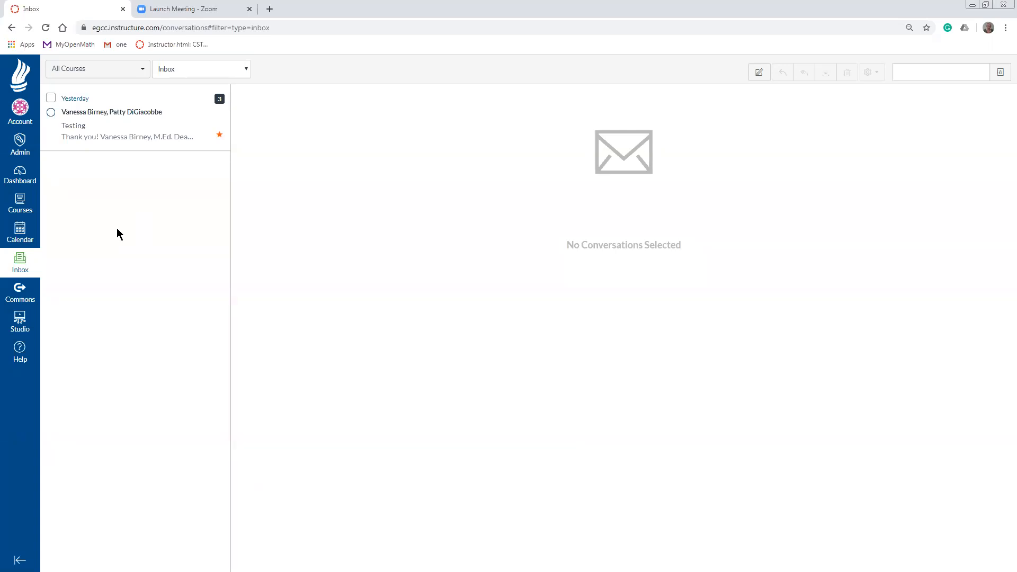
# Open the calendar and briefly show, then hide, the Growing with Canvas (Teacher Training) calendar
pyautogui.click(18, 230)
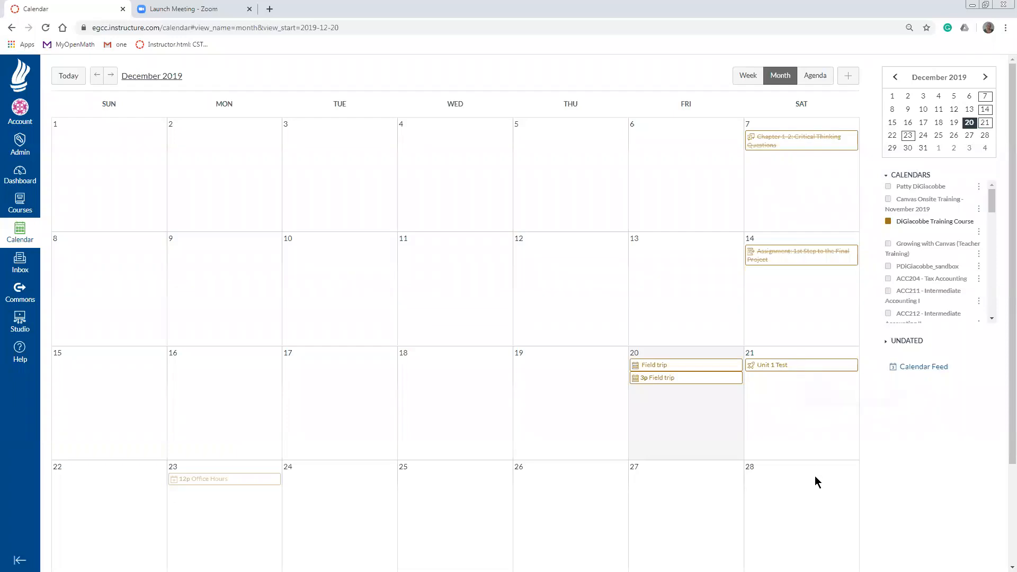
pyautogui.click(888, 245)
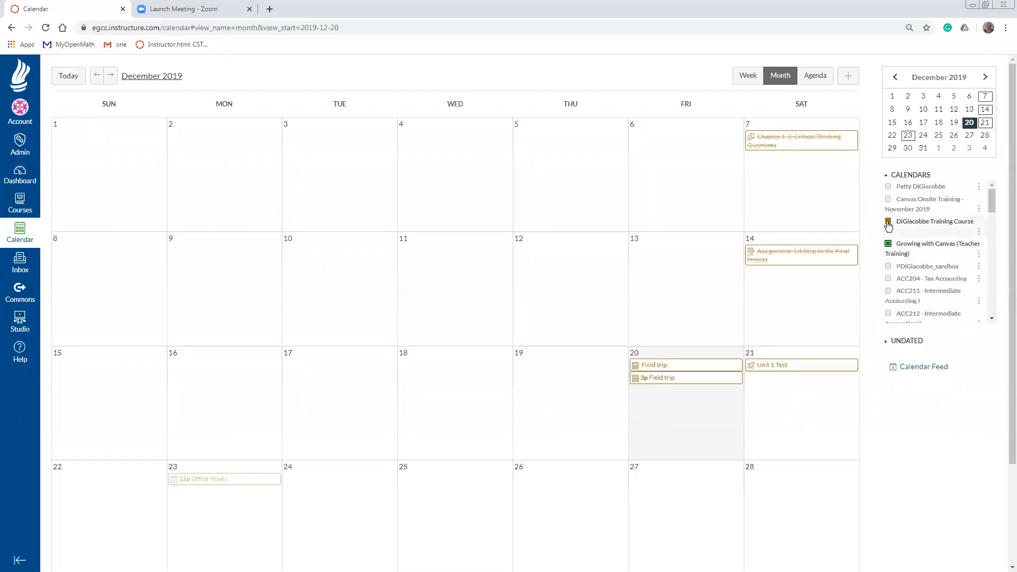
pyautogui.click(888, 245)
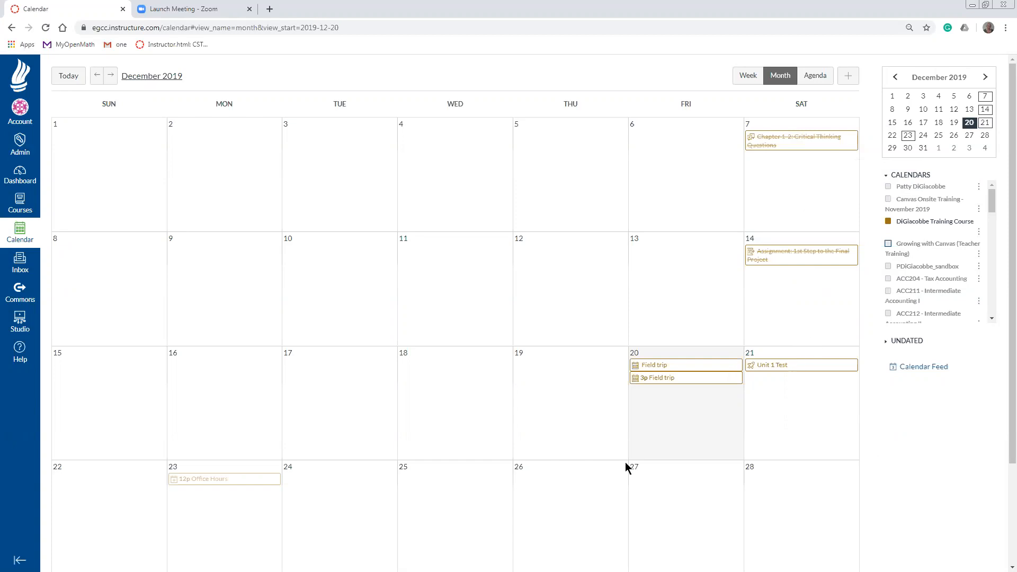
# Start a new training course calendar event titled Meeting, running from 1:00pm to 2:00pm
pyautogui.click(848, 78)
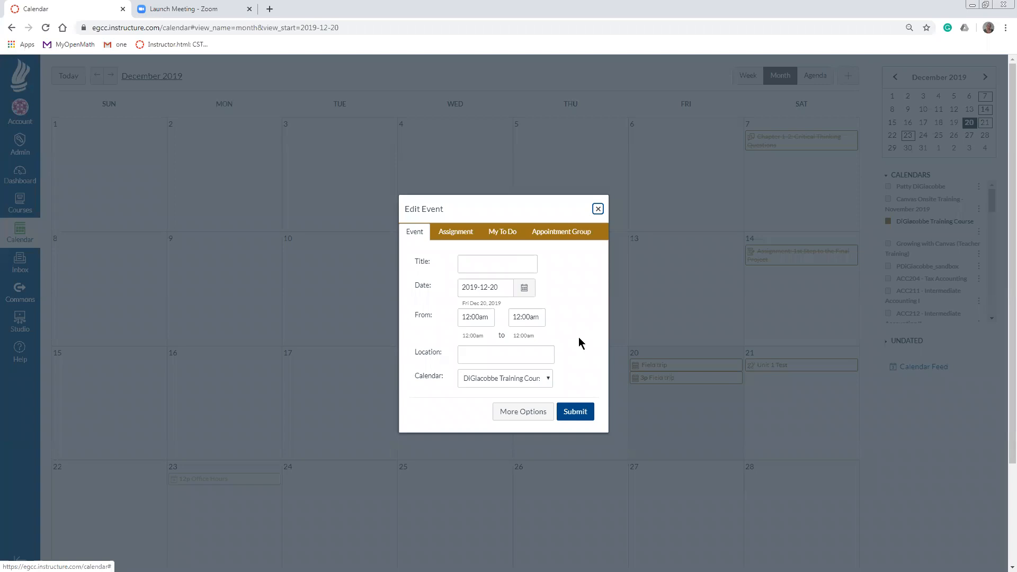
pyautogui.click(481, 263)
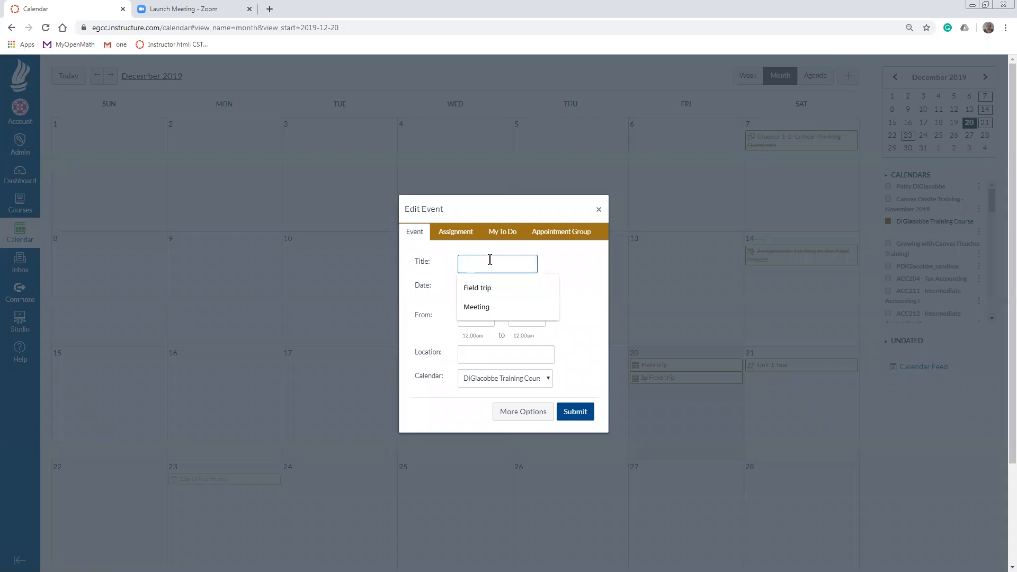
pyautogui.click(475, 304)
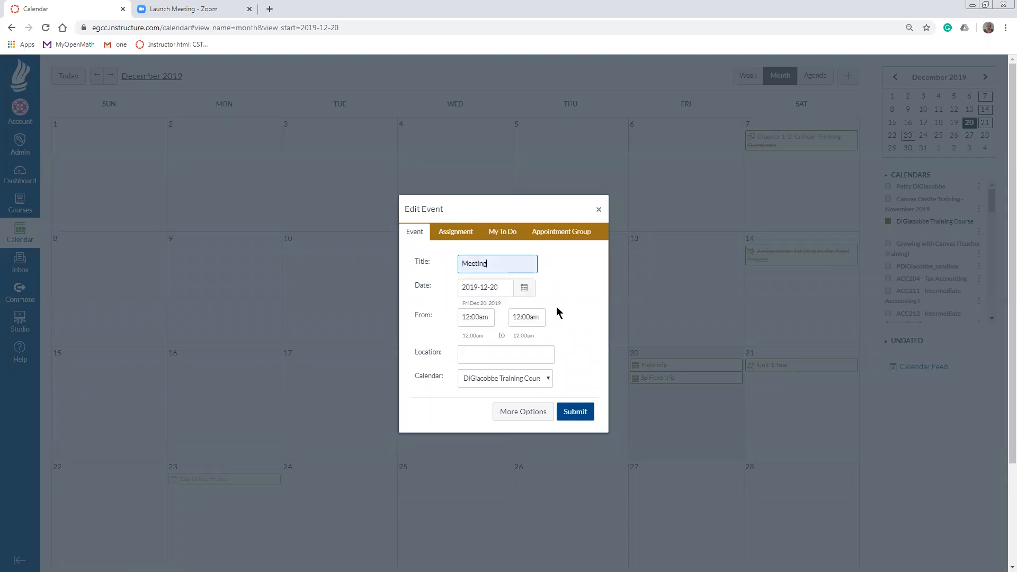
pyautogui.click(487, 319)
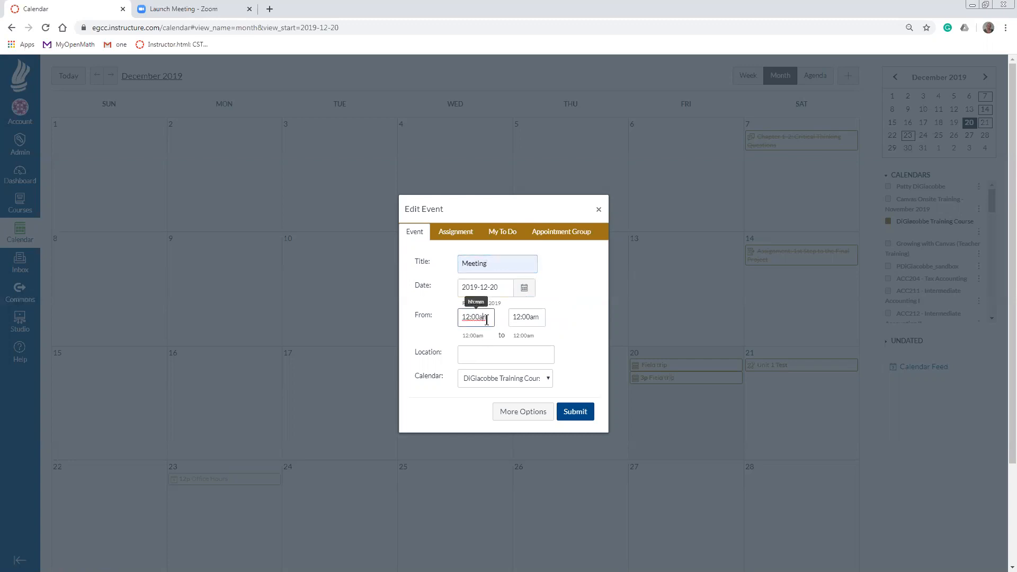
pyautogui.click(470, 318)
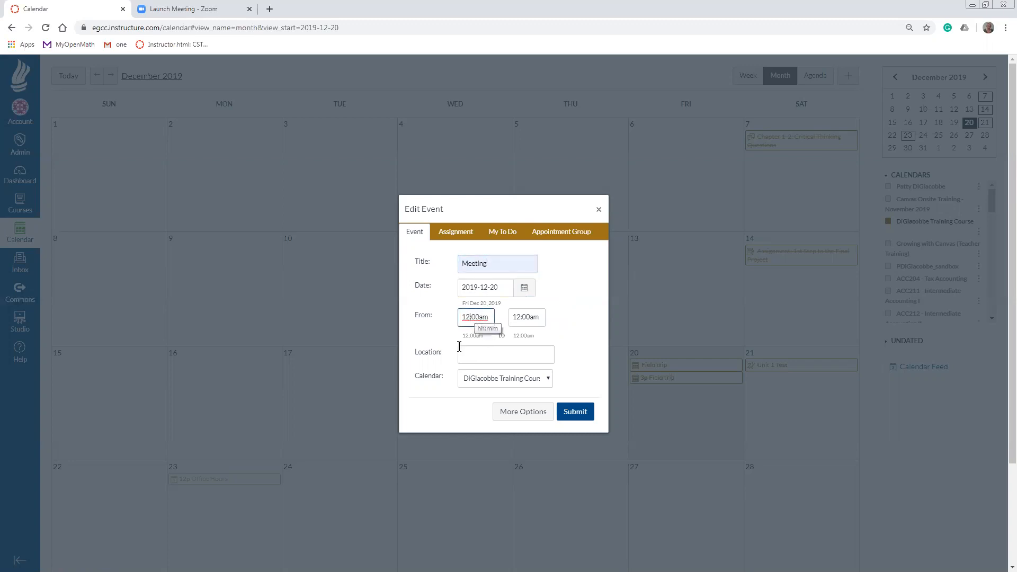
pyautogui.press('BackSpace')
pyautogui.click(480, 319)
pyautogui.press('BackSpace')
pyautogui.write('p')
pyautogui.click(533, 318)
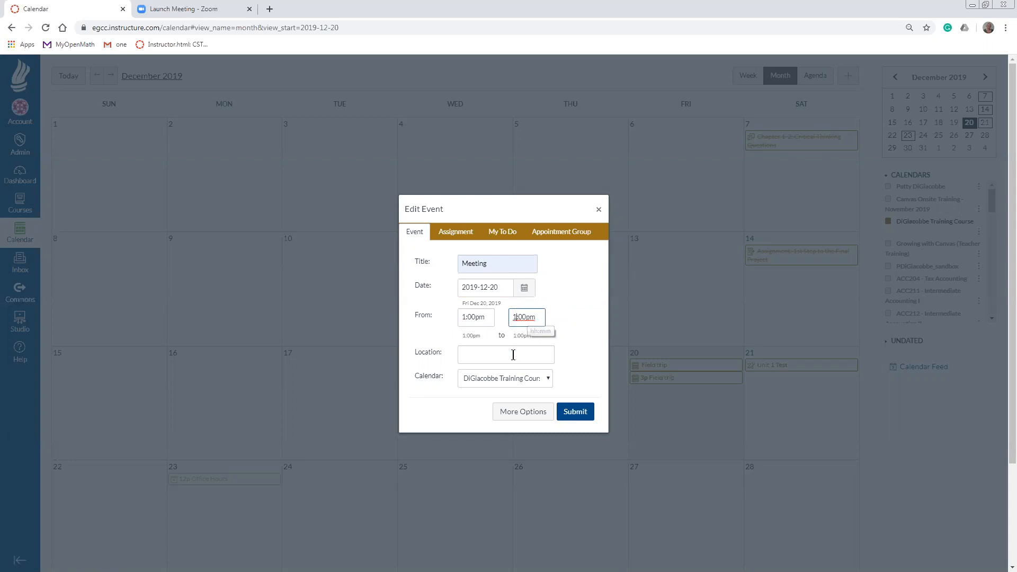
pyautogui.press('BackSpace')
pyautogui.write('2')
# Set the Meeting event's location to On line and its date to December 25, 2019, and submit it
pyautogui.click(486, 356)
pyautogui.write('On line')
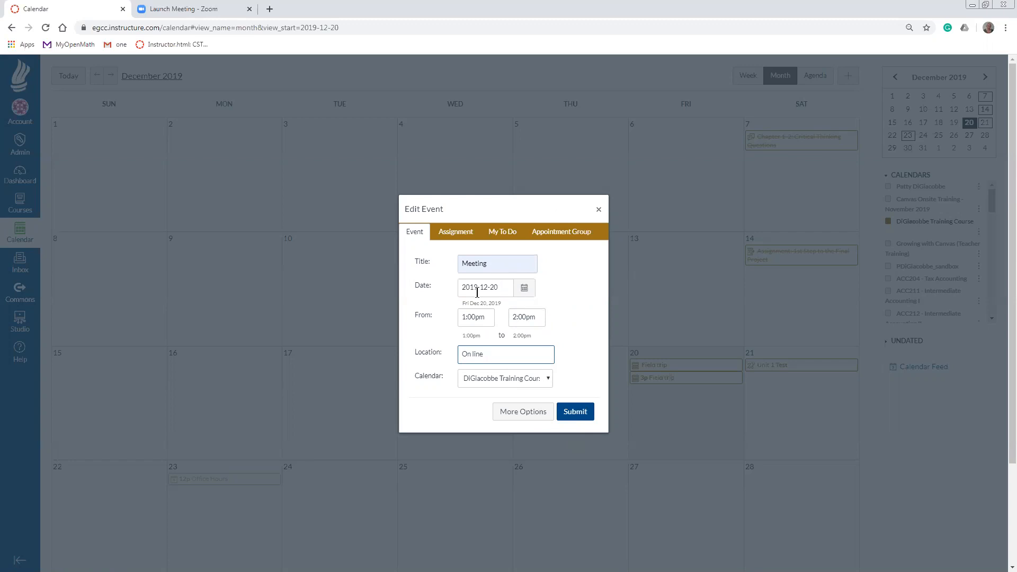
pyautogui.click(533, 291)
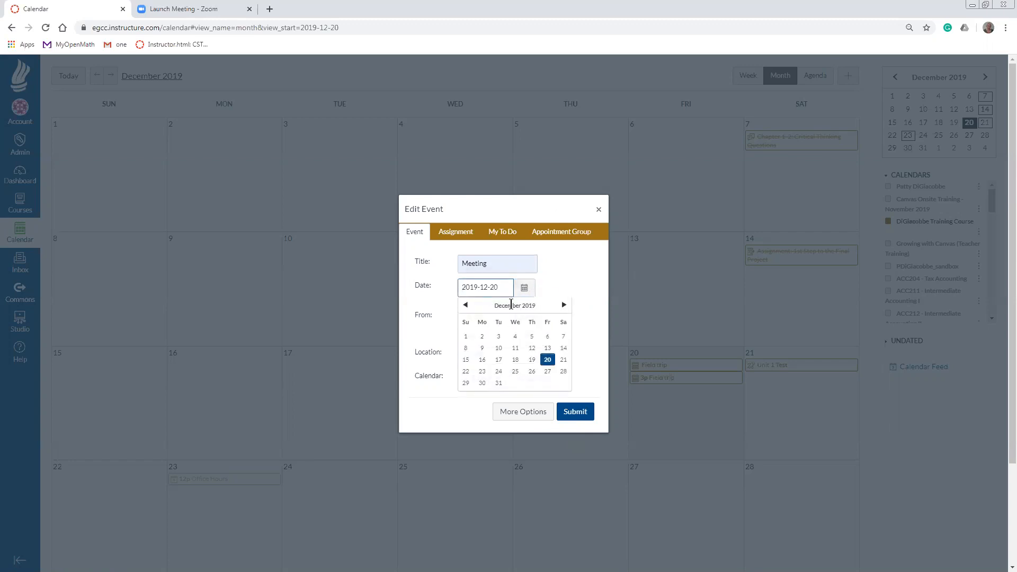
pyautogui.click(516, 373)
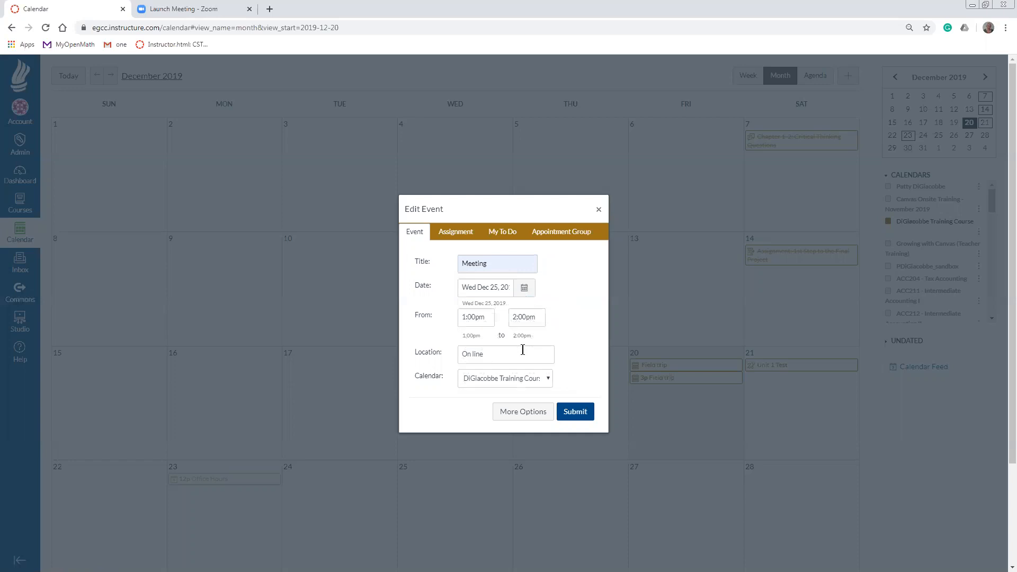
pyautogui.click(582, 415)
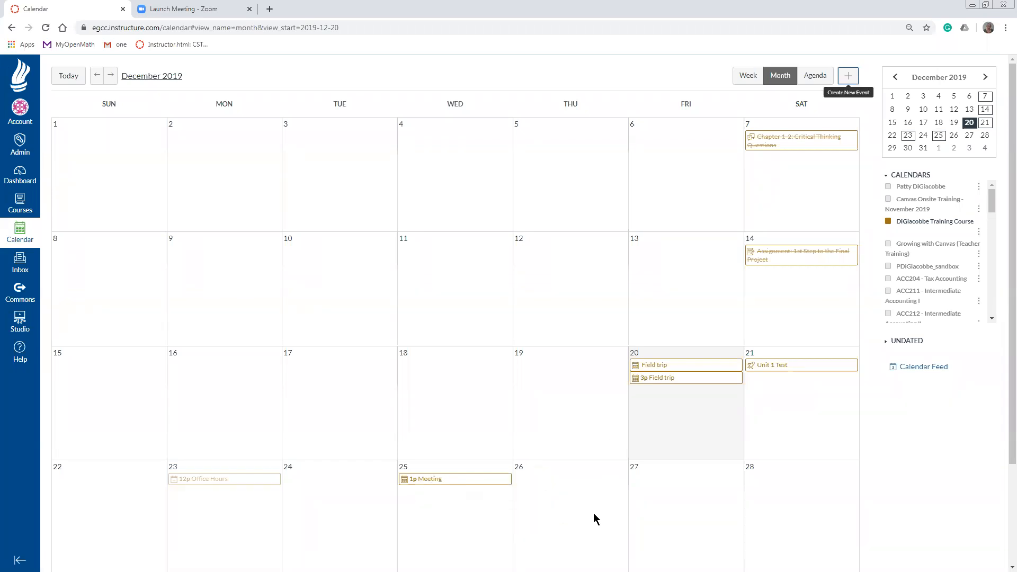
# Start a new calendar assignment titled Assignment 2
pyautogui.click(848, 79)
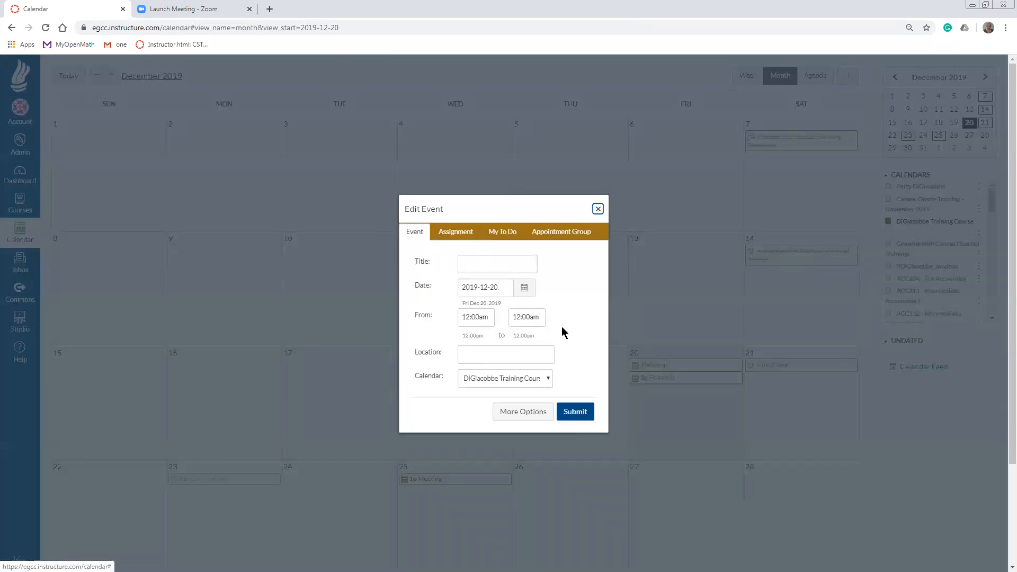
pyautogui.click(448, 232)
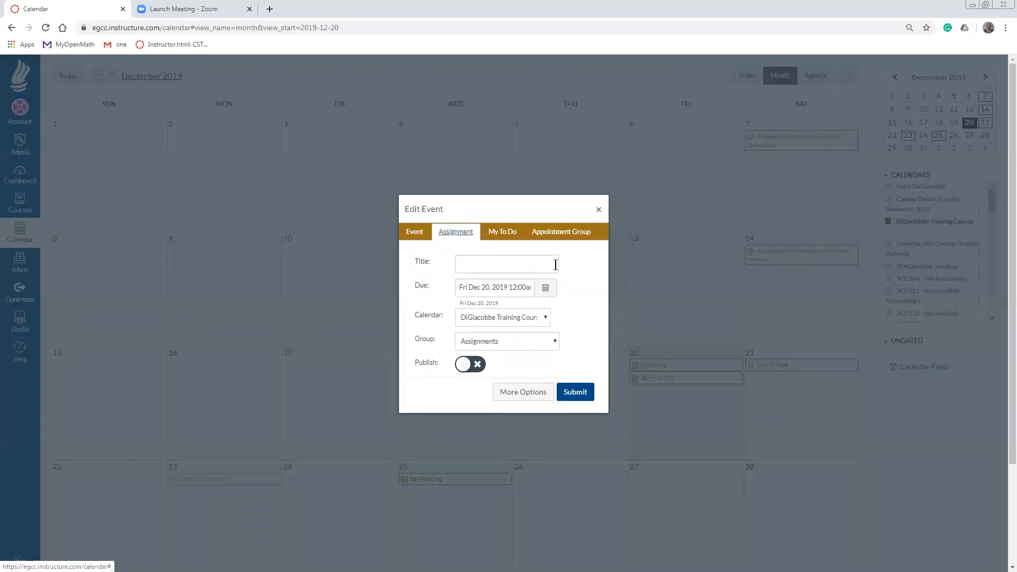
pyautogui.click(518, 261)
pyautogui.write('Assignmet')
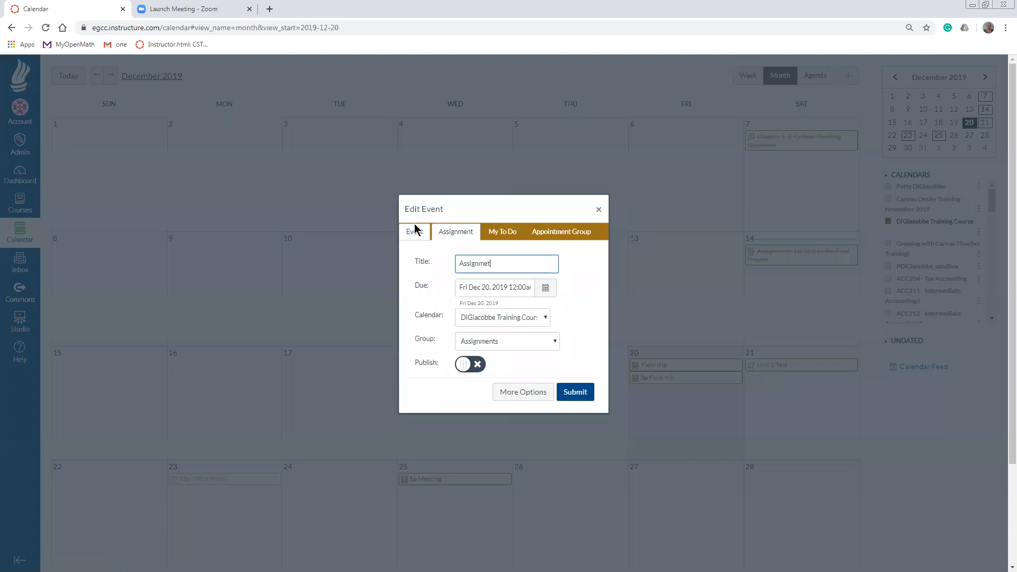
pyautogui.press('BackSpace')
pyautogui.write('nt 2')
# Set the assignment's due date to December 27, 2019, and submit it unpublished
pyautogui.click(545, 288)
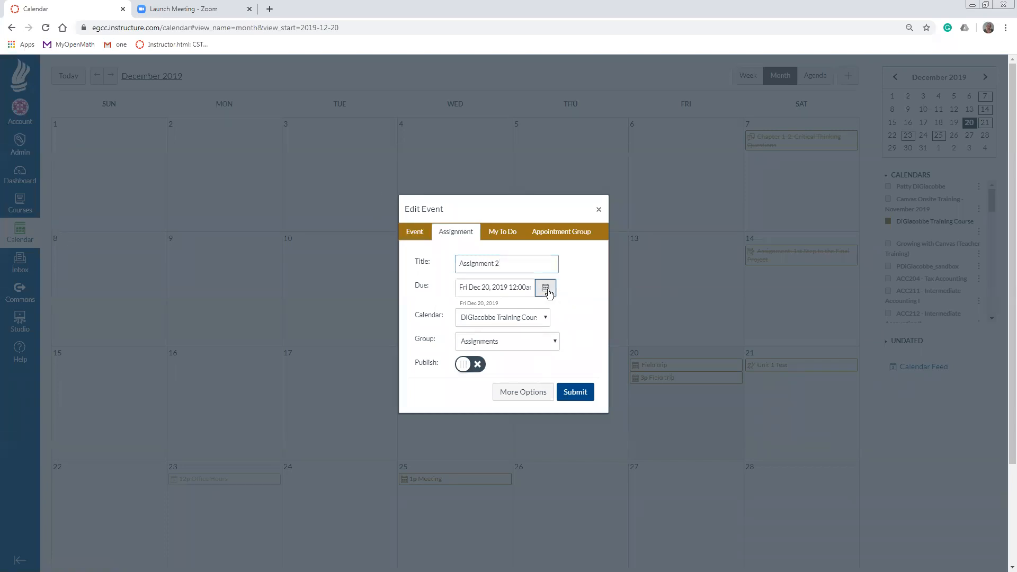
pyautogui.click(544, 372)
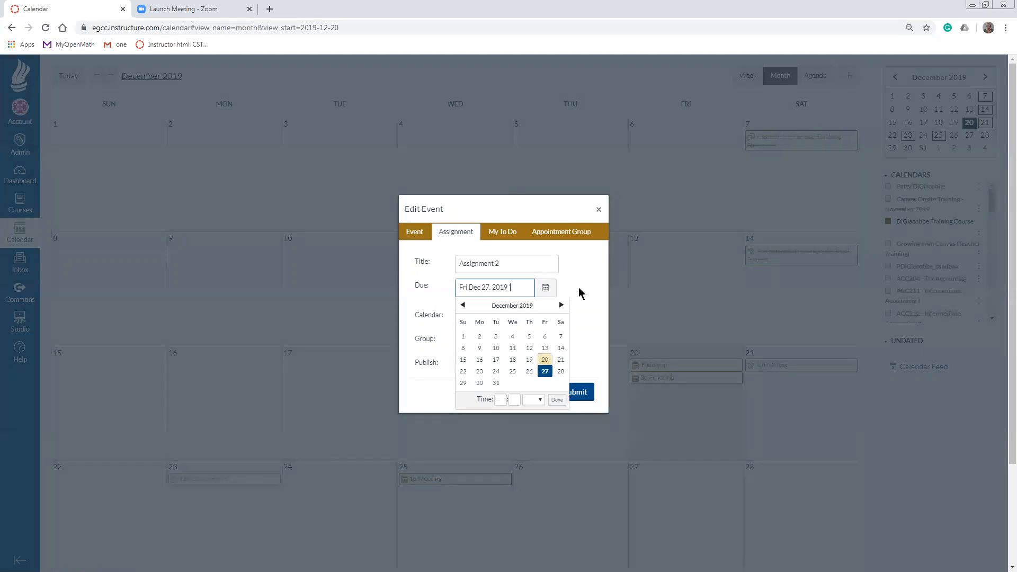
pyautogui.click(585, 349)
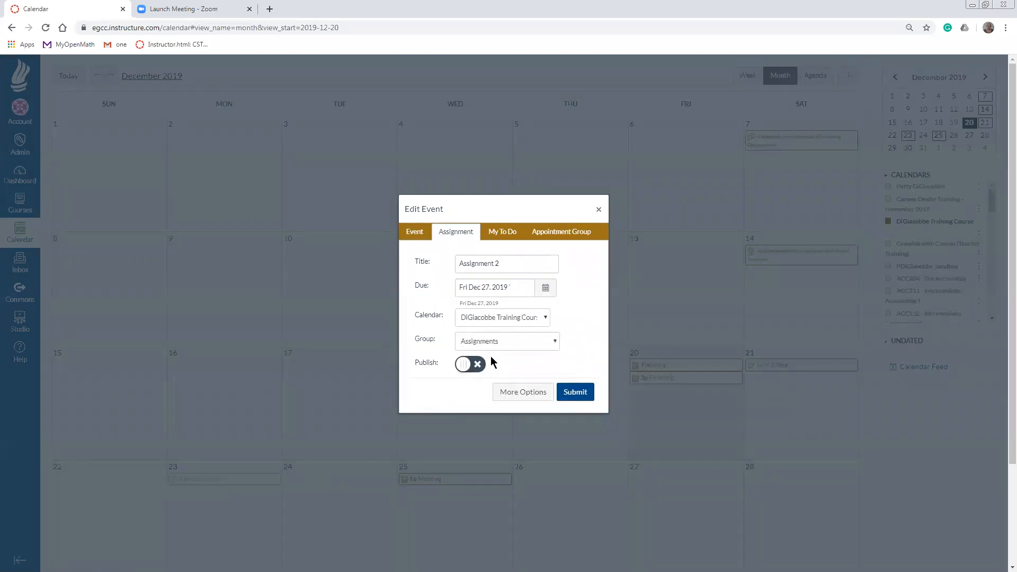
pyautogui.click(576, 392)
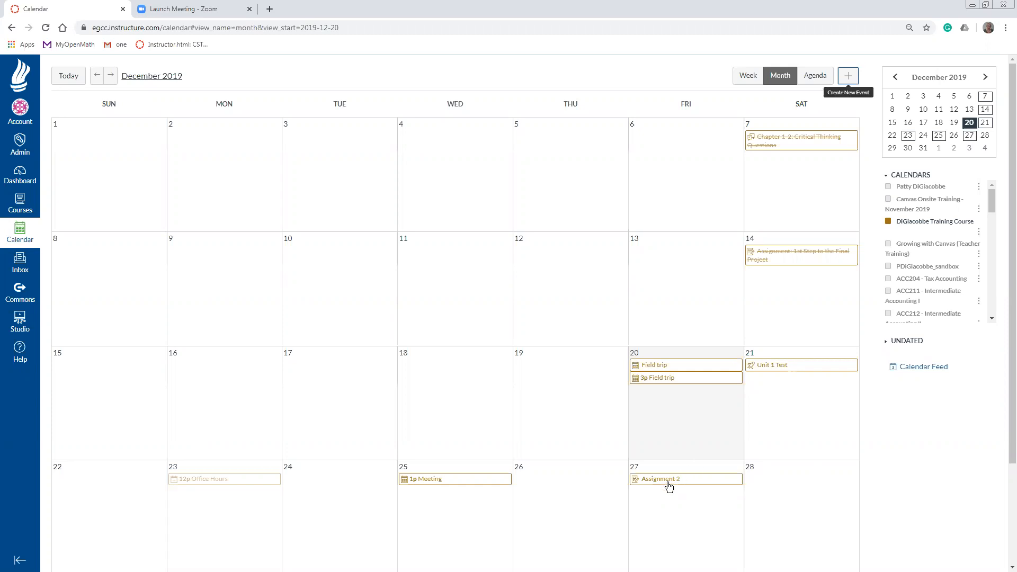
# Check the calendar details of Assignment 2 and view the blank My To Do form for a new calendar entry
pyautogui.click(668, 483)
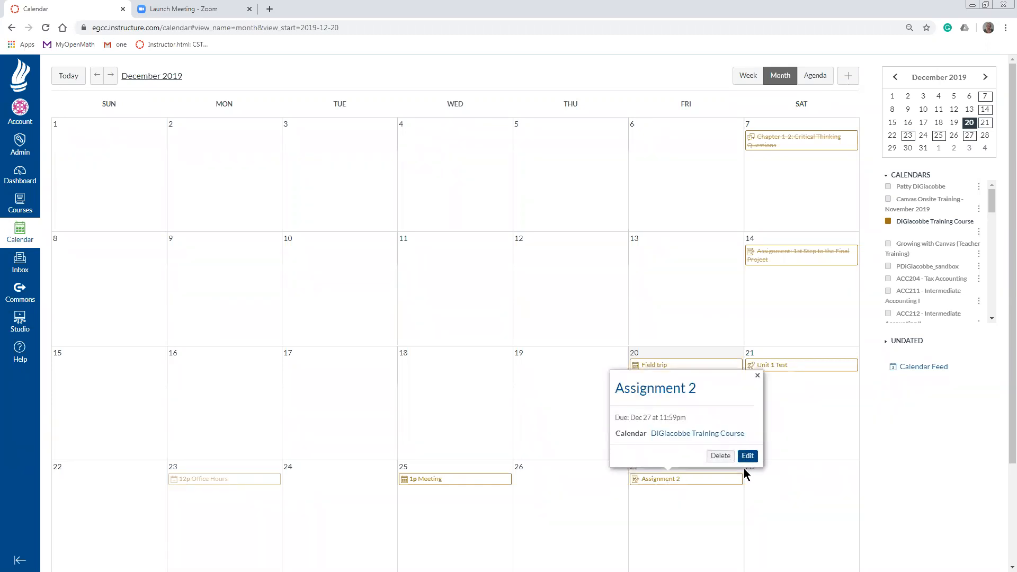
pyautogui.click(757, 376)
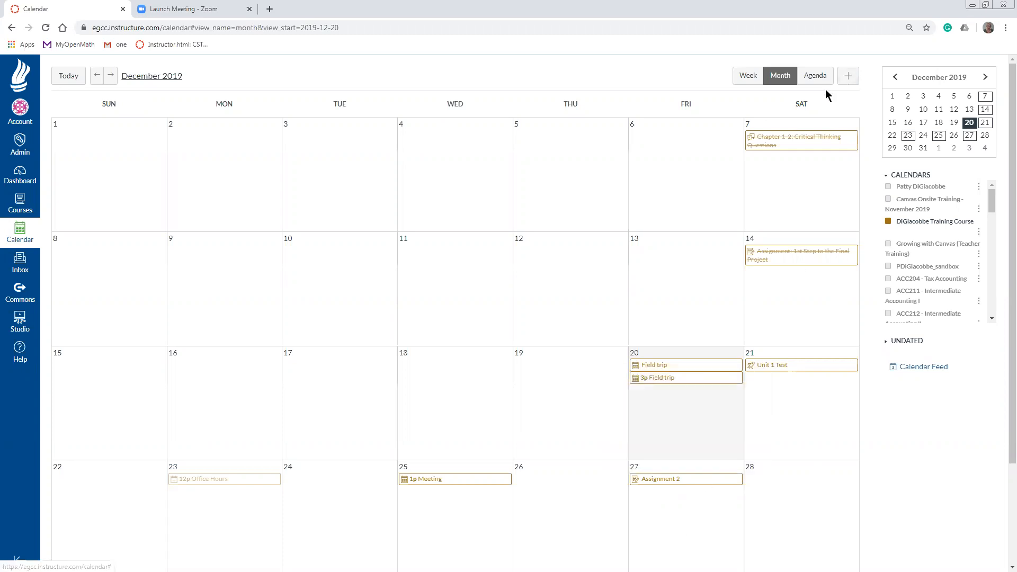
pyautogui.click(846, 79)
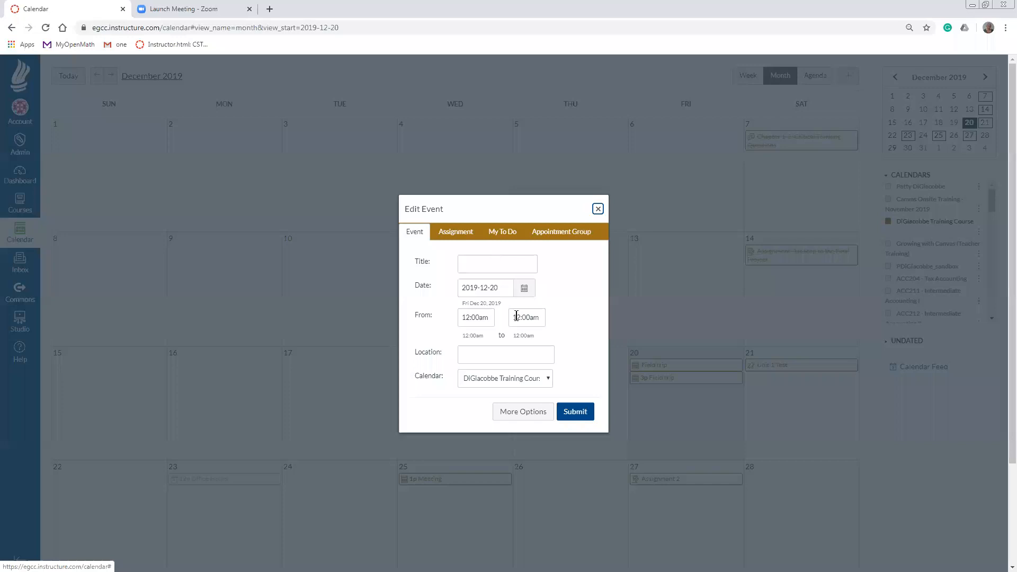
pyautogui.click(511, 235)
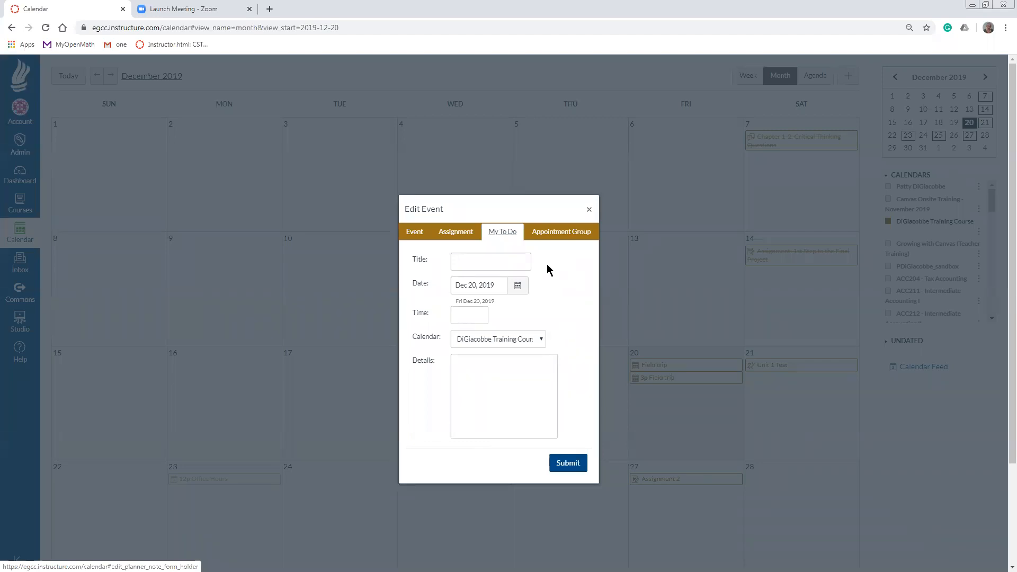
# Start an appointment group named Office hours for December 23, 2019, from 3:00pm to 5:00pm
pyautogui.click(554, 231)
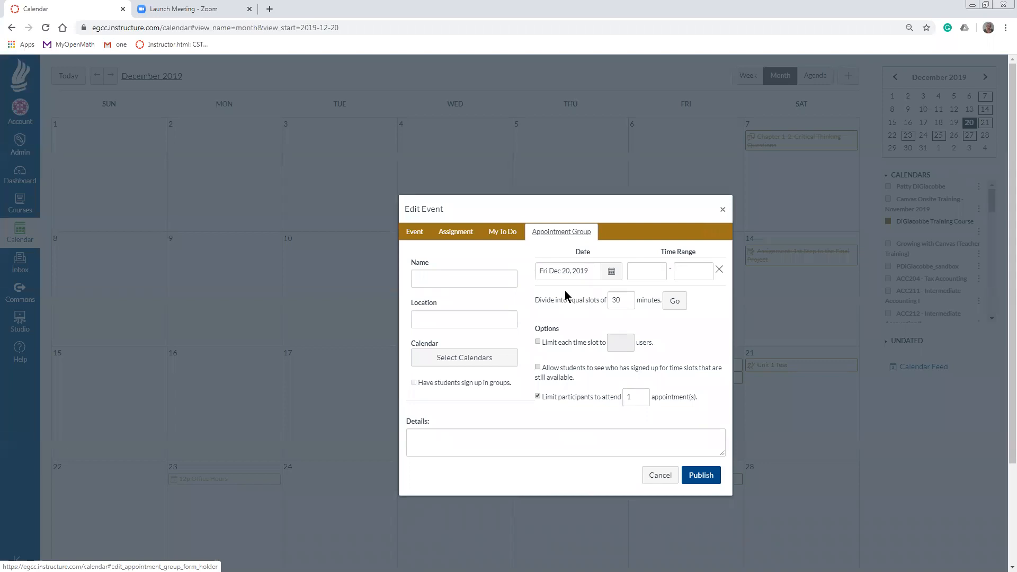
pyautogui.click(458, 278)
pyautogui.write('Office hours')
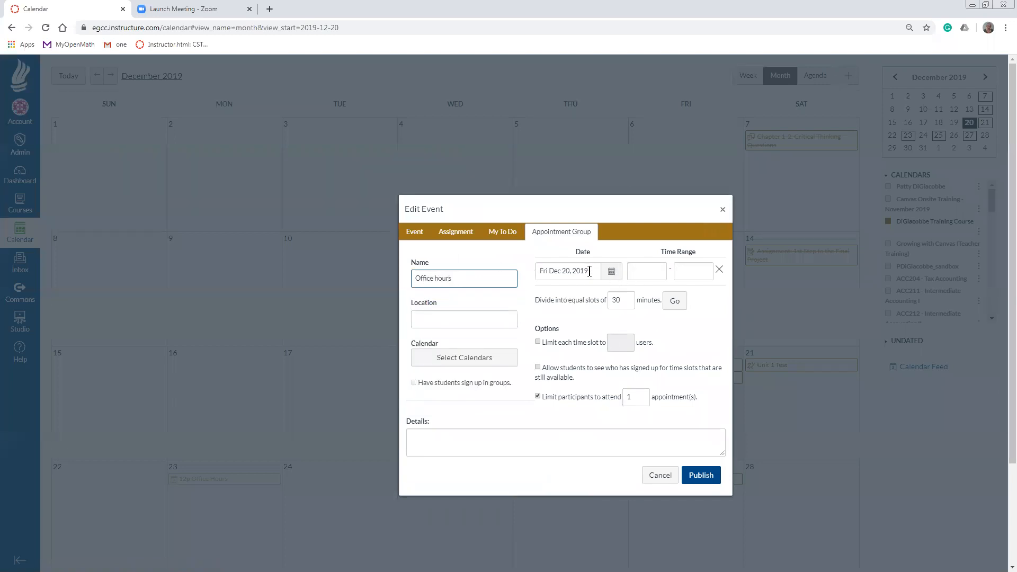
pyautogui.click(612, 274)
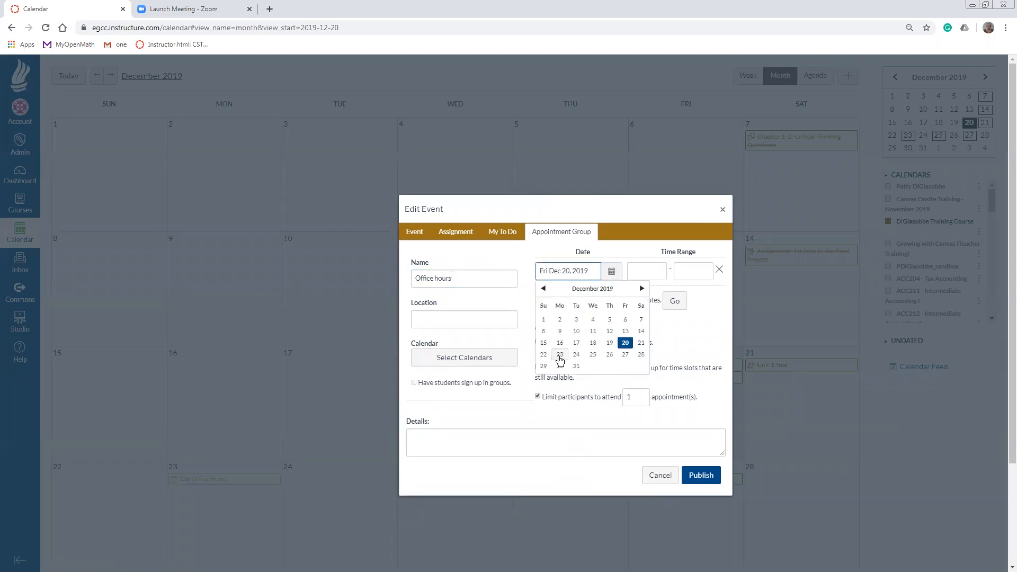
pyautogui.click(560, 355)
pyautogui.click(648, 274)
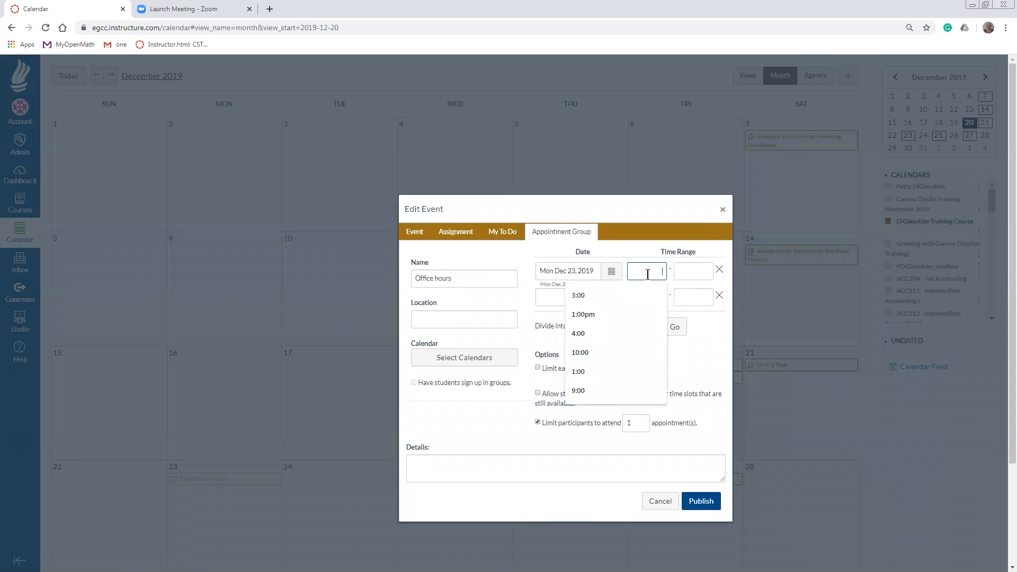
pyautogui.write('3:00pm')
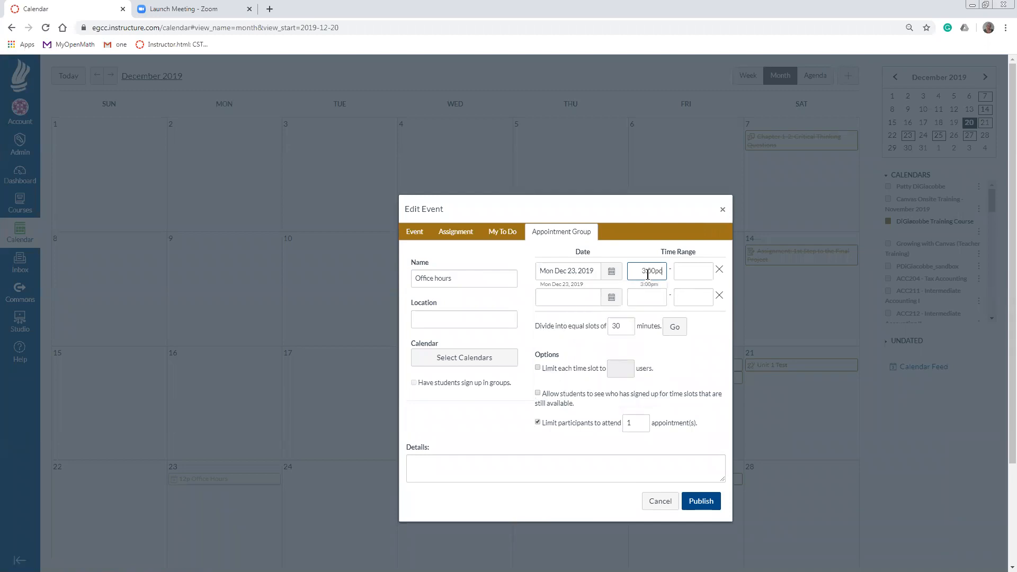
pyautogui.press('BackSpace')
pyautogui.write('m')
pyautogui.press('Tab')
pyautogui.write('5')
# Set the appointment group's location to 2517 and its time slot length to 28 minutes
pyautogui.click(437, 321)
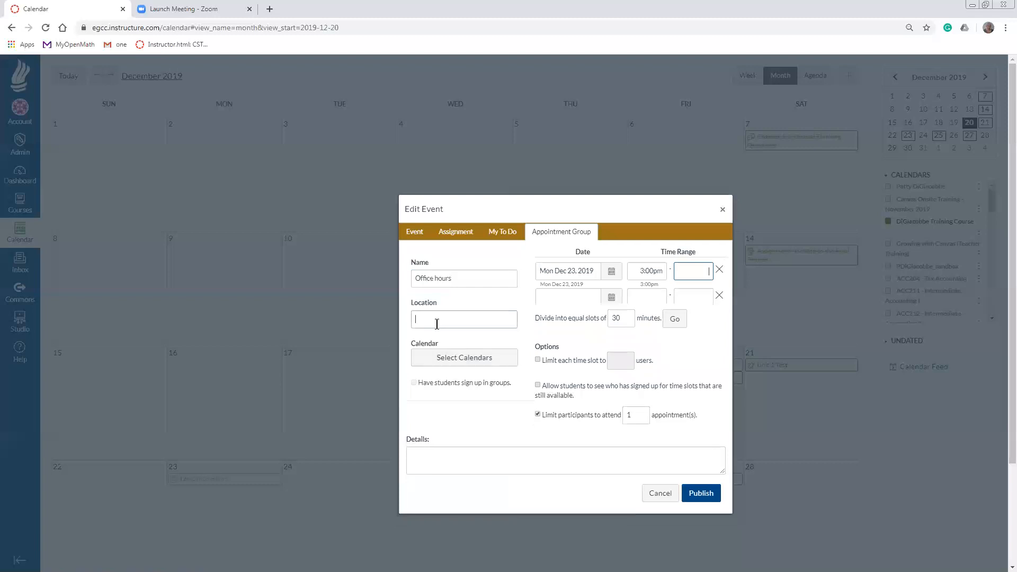
pyautogui.write('25')
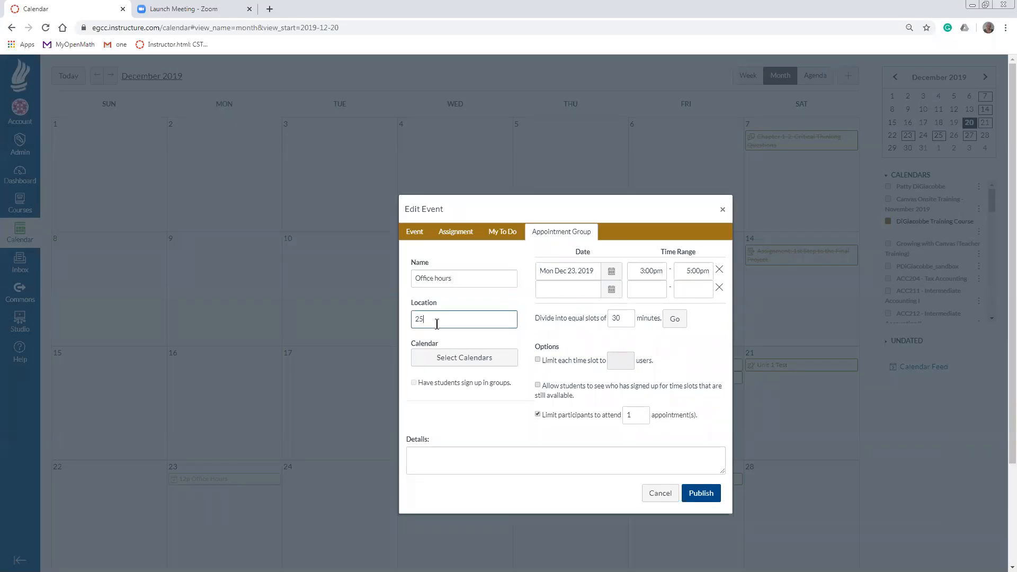
pyautogui.write('17')
pyautogui.click(681, 345)
pyautogui.click(627, 316)
pyautogui.click(627, 316)
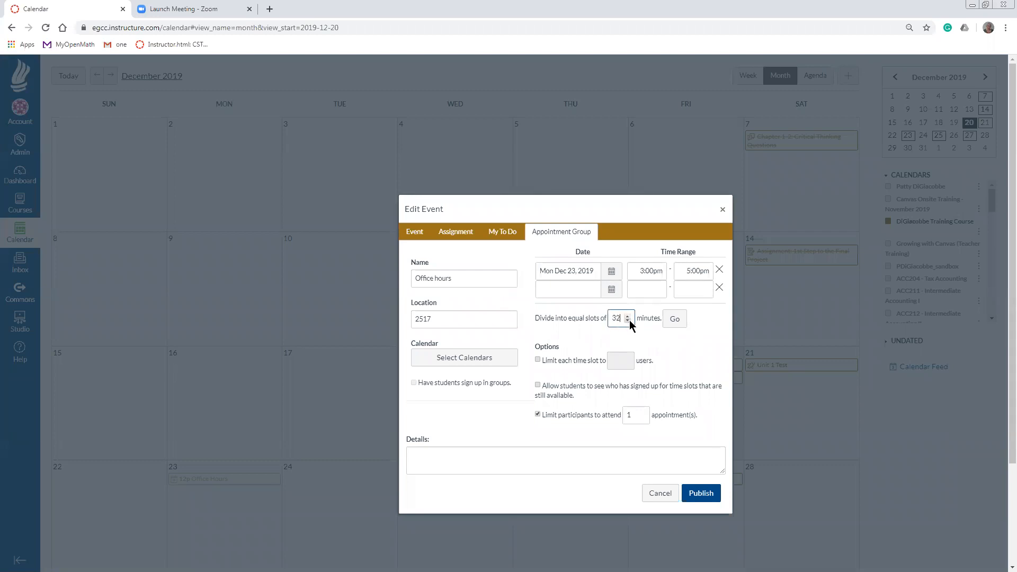
pyautogui.click(629, 319)
pyautogui.click(703, 338)
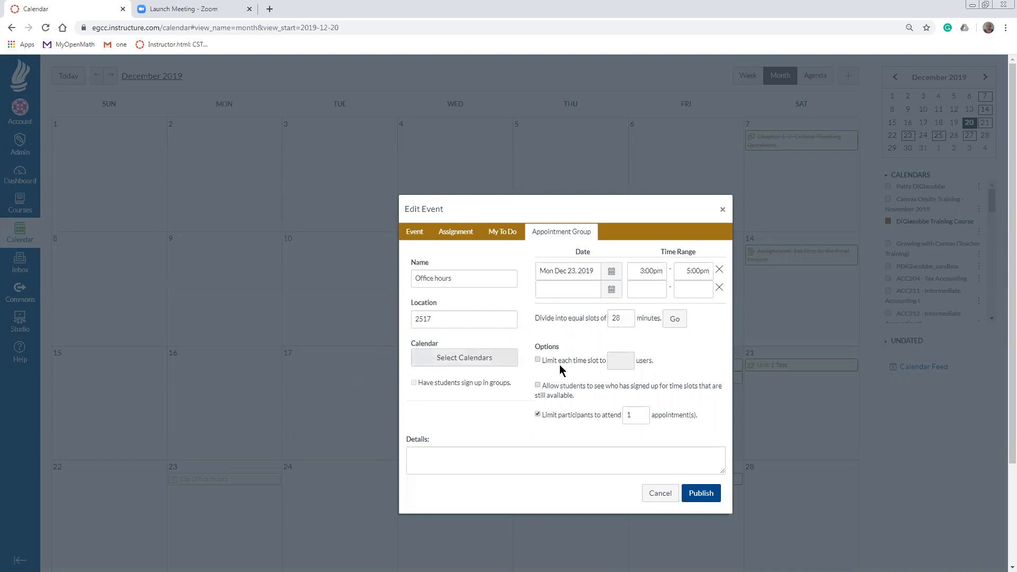
# Limit each time slot to 2 users and assign the appointment group to the training course calendar
pyautogui.click(538, 362)
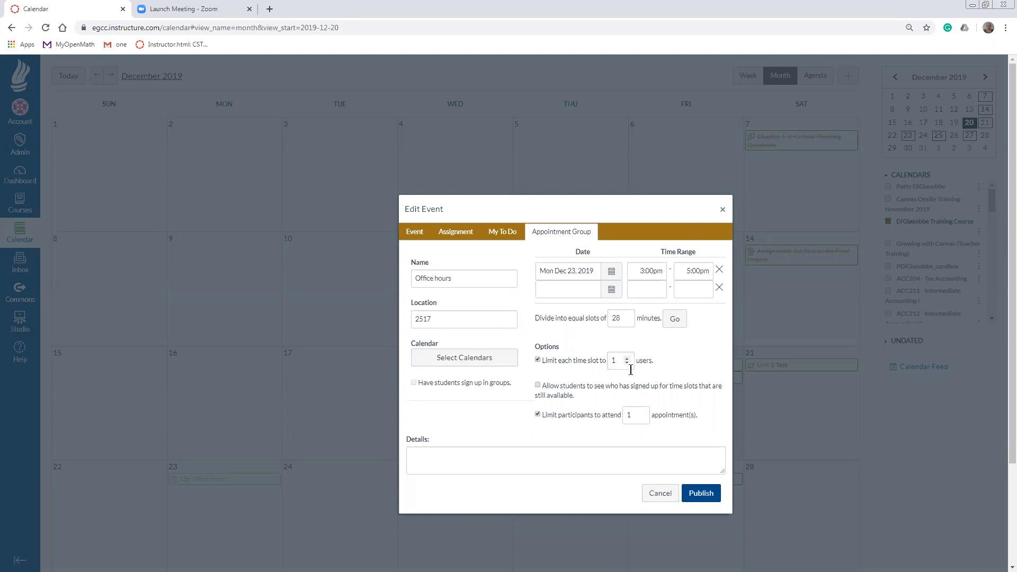
pyautogui.click(626, 365)
pyautogui.write('2')
pyautogui.click(491, 360)
pyautogui.click(422, 373)
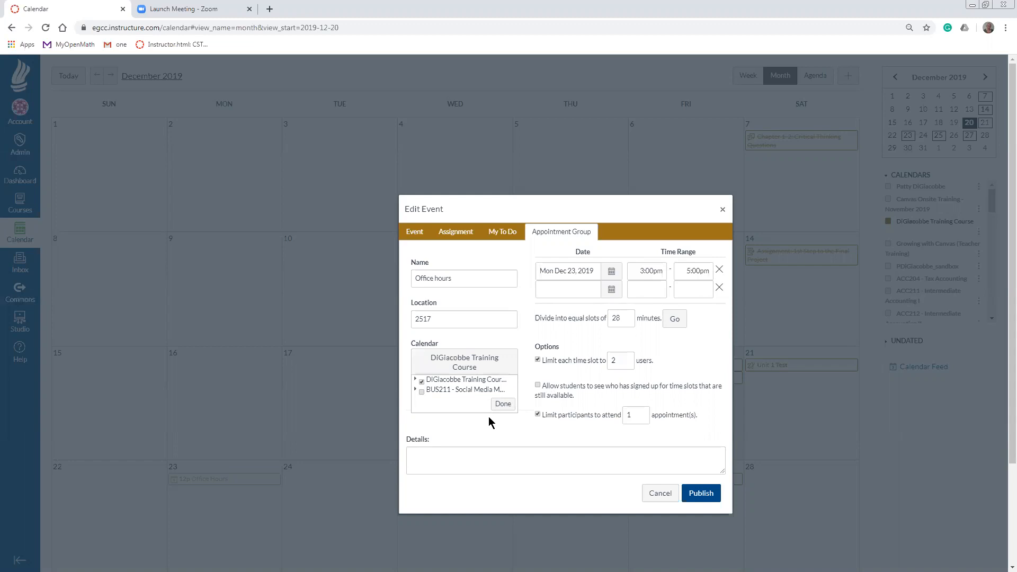
pyautogui.click(503, 406)
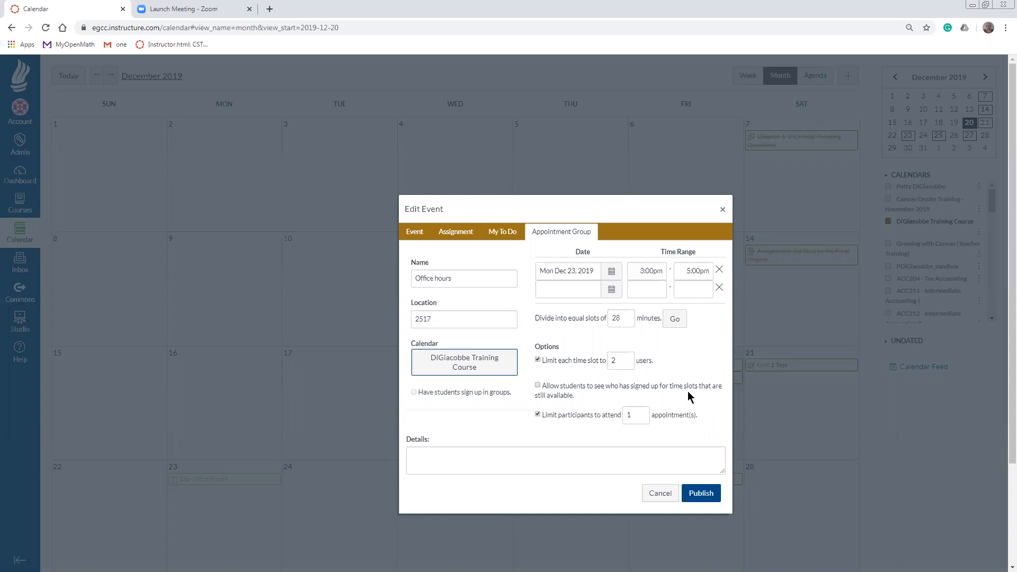
# Limit participants to 2 appointments and publish the group with the details text "Project information"
pyautogui.doubleClick(635, 416)
pyautogui.write('2')
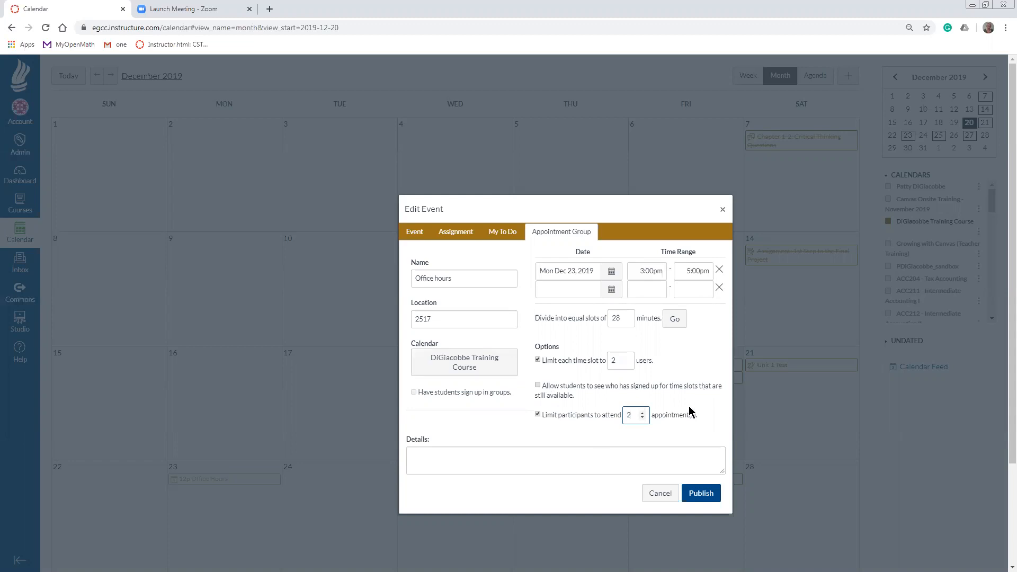
pyautogui.click(477, 459)
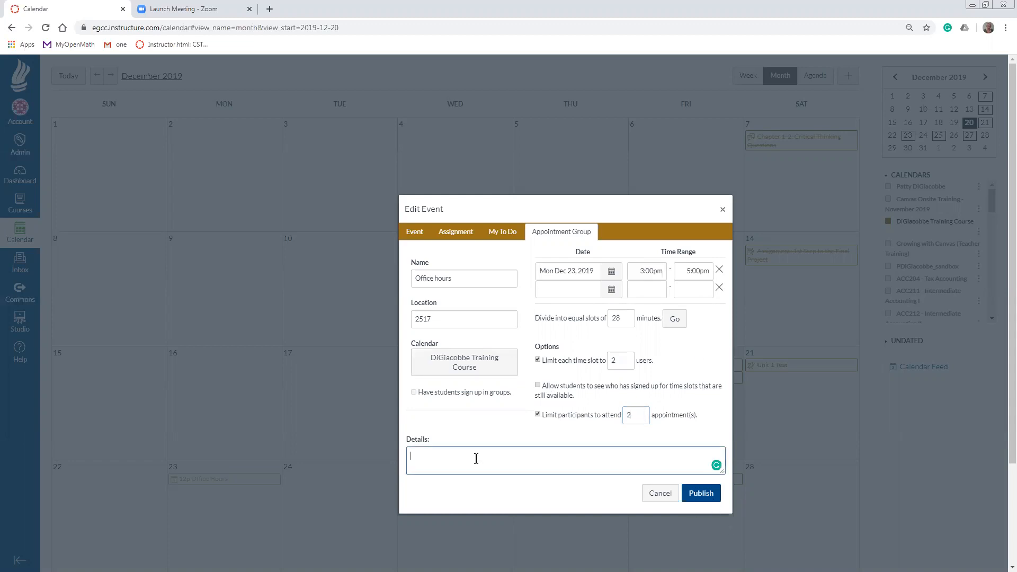
pyautogui.write('Project information')
pyautogui.click(707, 499)
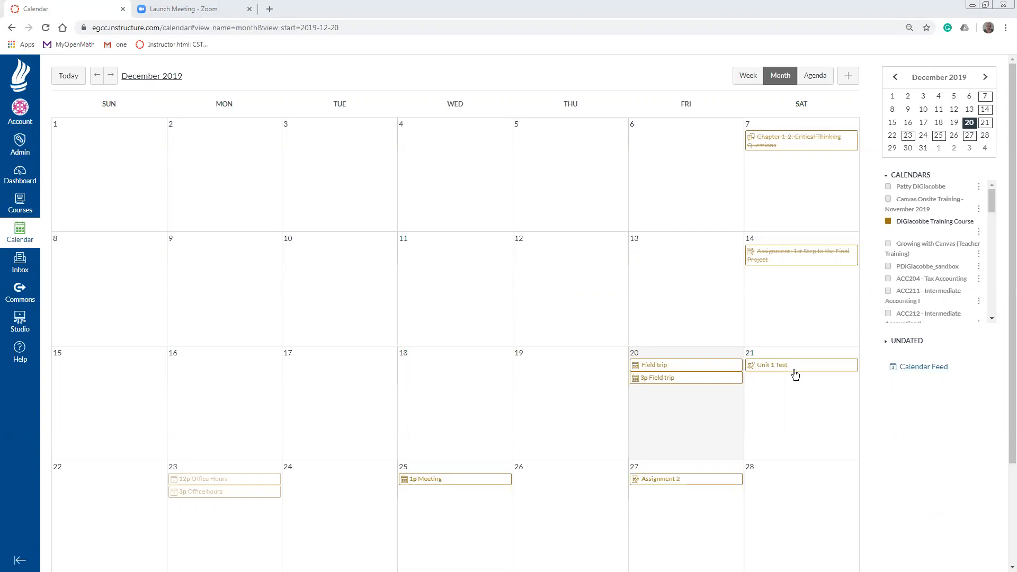
# Open the training course from the dashboard and view its syllabus with the course summary of dated items
pyautogui.moveTo(795, 368)
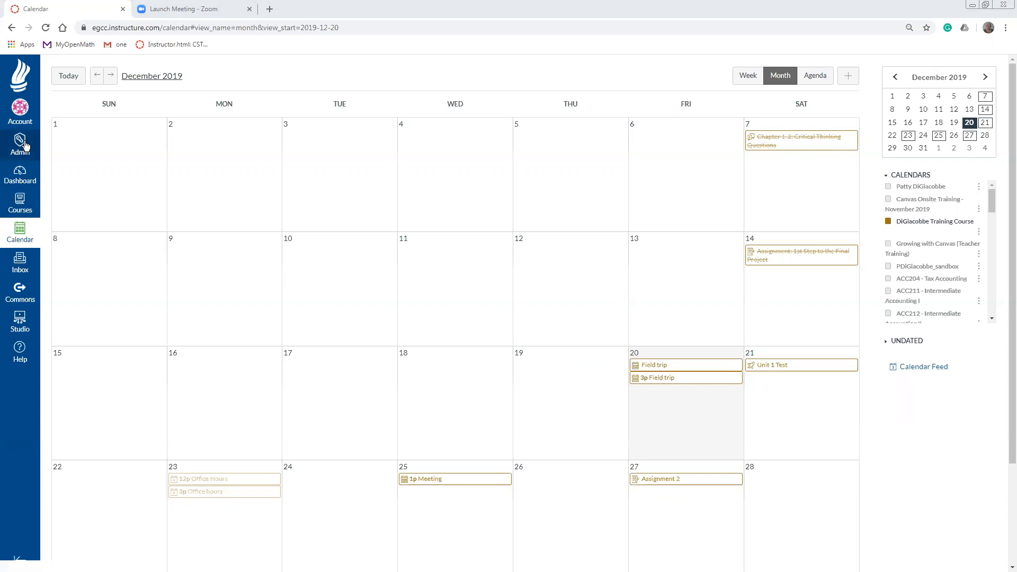
pyautogui.click(20, 174)
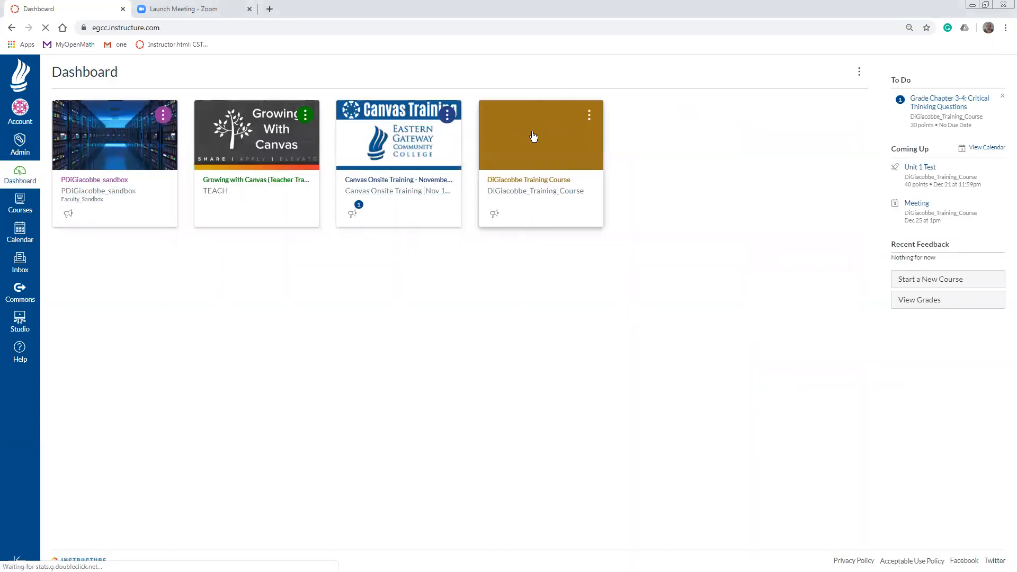
pyautogui.click(534, 137)
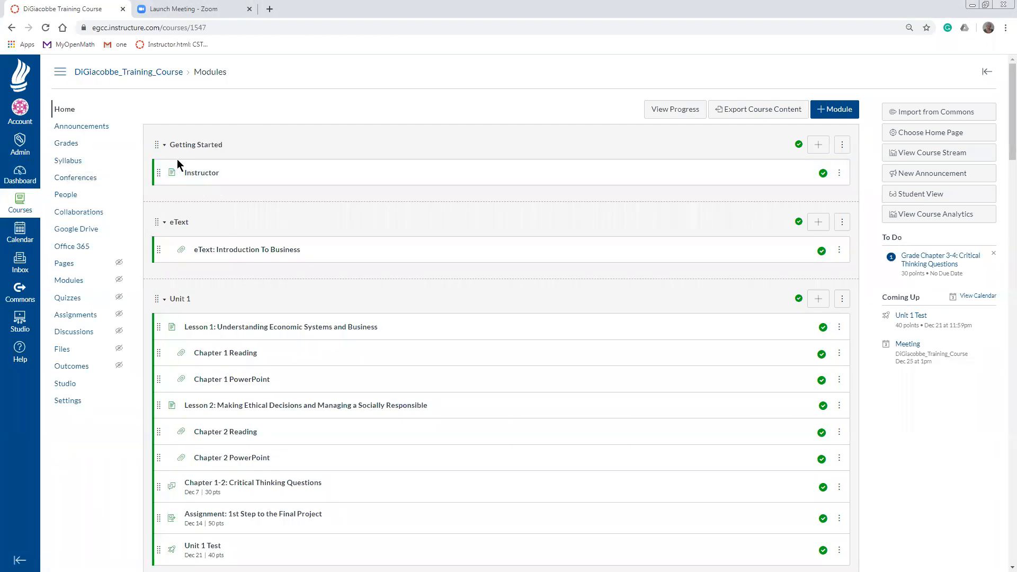
pyautogui.click(68, 161)
pyautogui.click(70, 166)
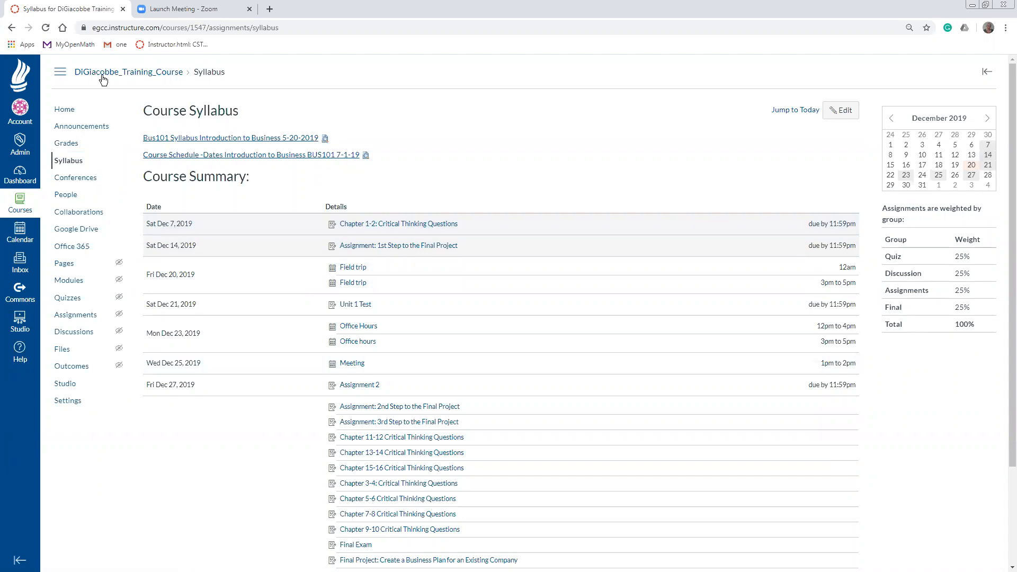
# Return to the course home page and review the Unit 1 and Unit 2 module items
pyautogui.click(62, 112)
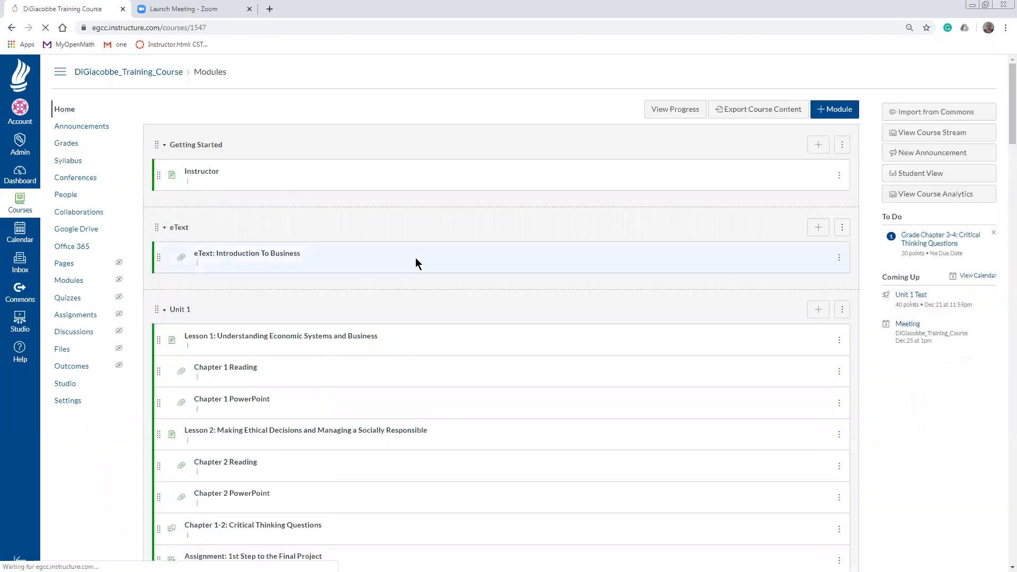
pyautogui.scroll(-4, 318, 344)
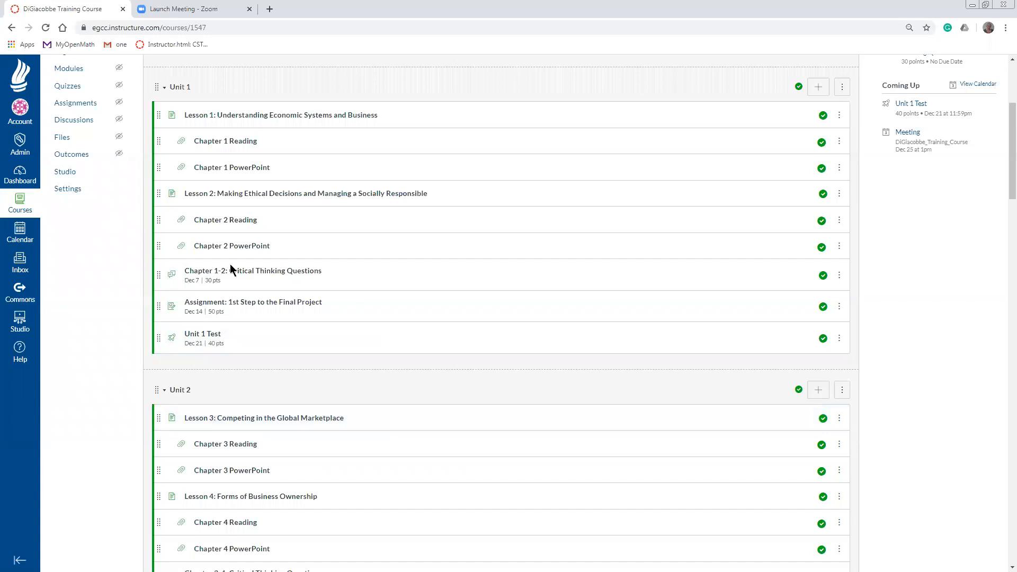
pyautogui.scroll(3, 183, 233)
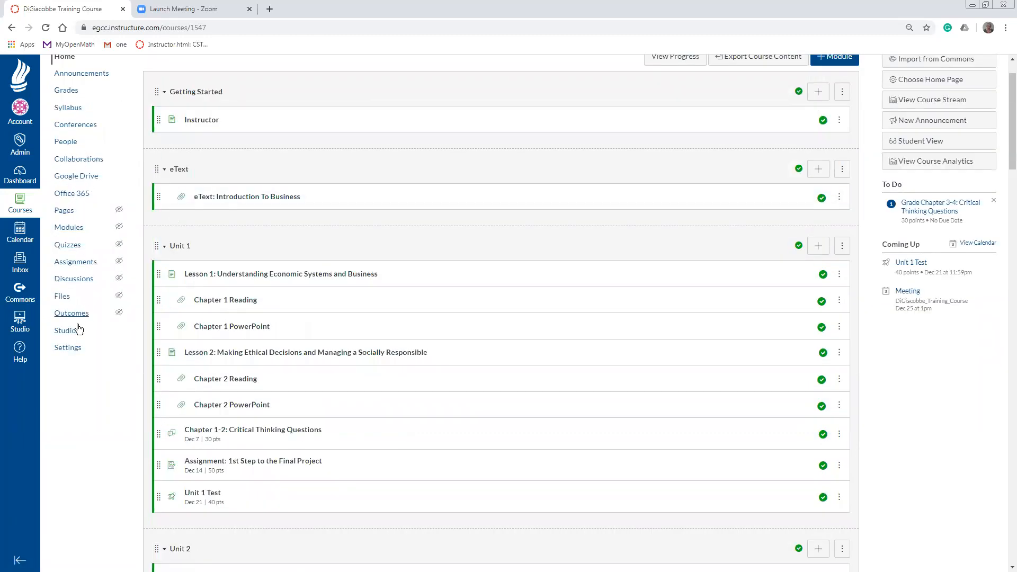
pyautogui.scroll(1, 94, 363)
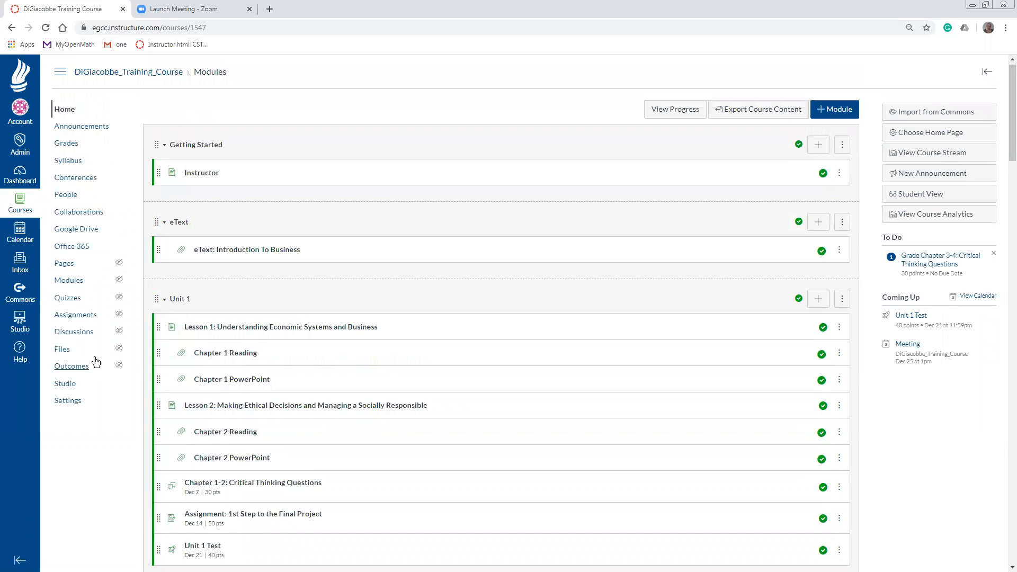
# Return to the December 2019 calendar and check the details of the December 14 final project assignment
pyautogui.click(19, 234)
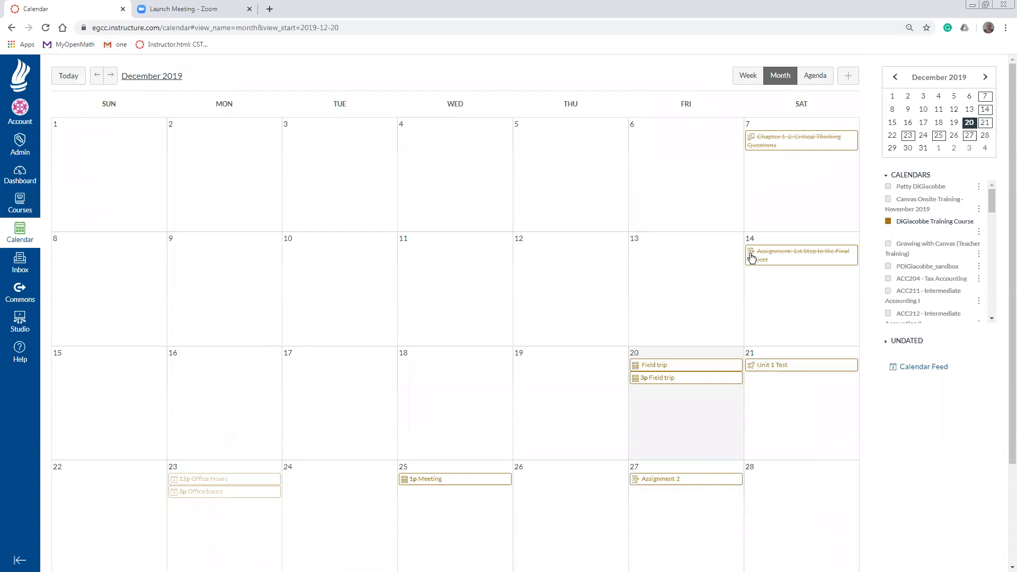
pyautogui.moveTo(752, 257)
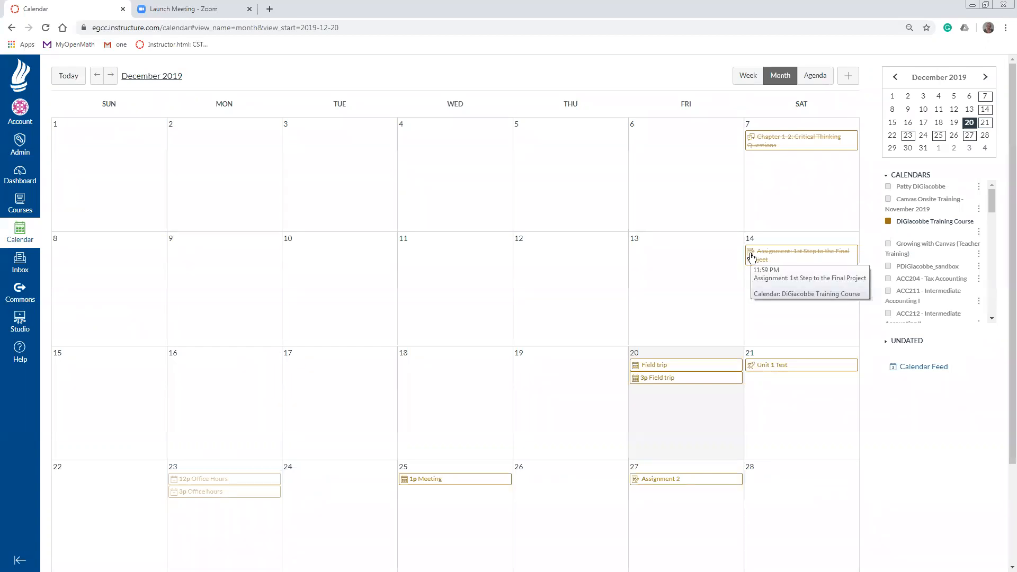
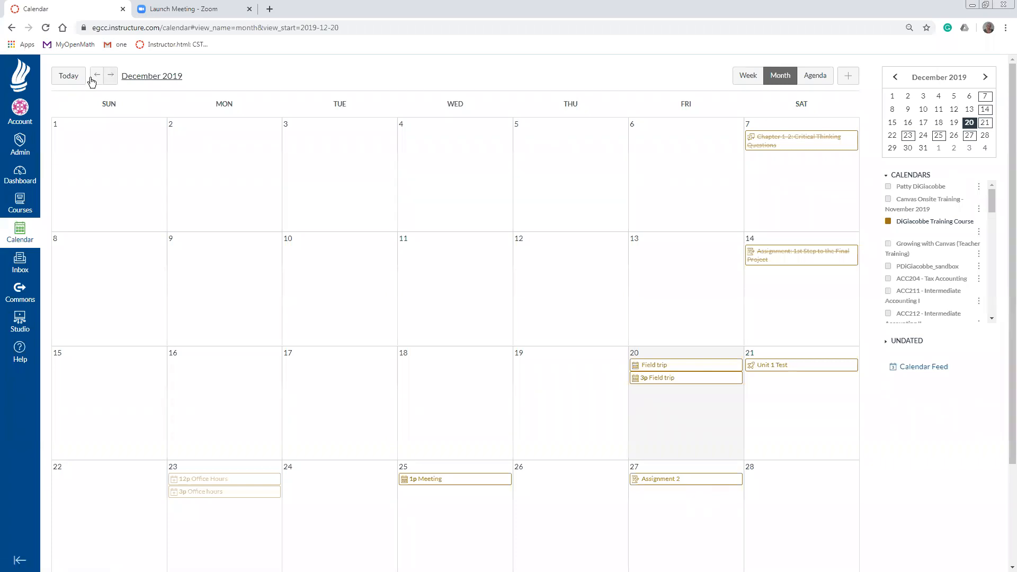
# Go to the training course's conferences and begin a new BigBlueButton conference with the default name
pyautogui.click(19, 176)
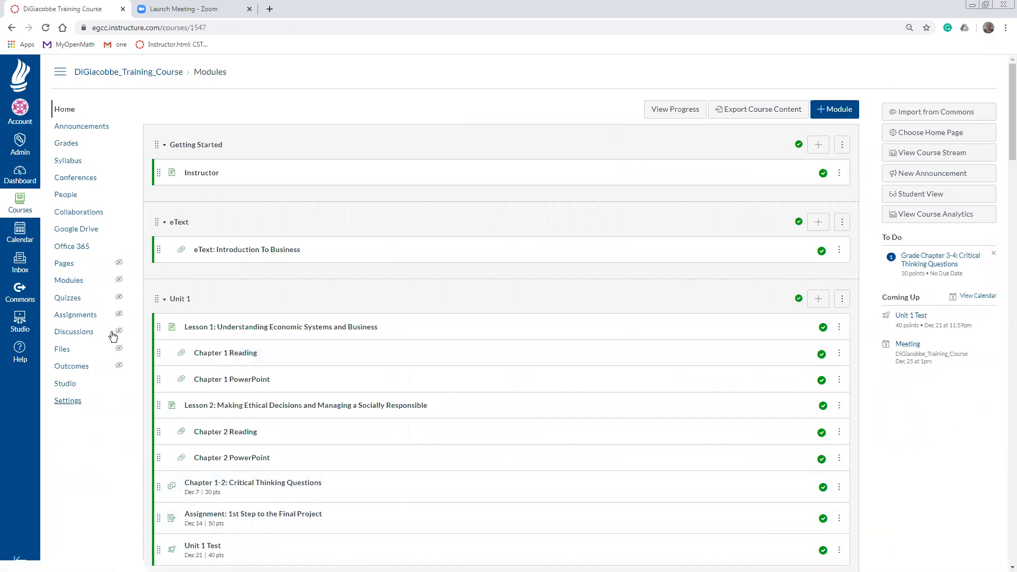
pyautogui.click(74, 180)
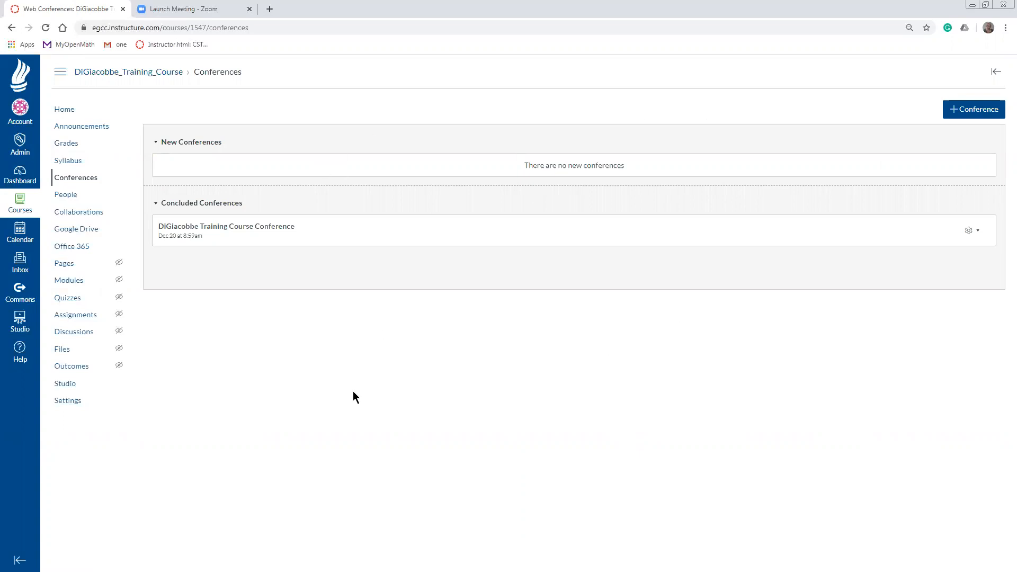
pyautogui.click(962, 109)
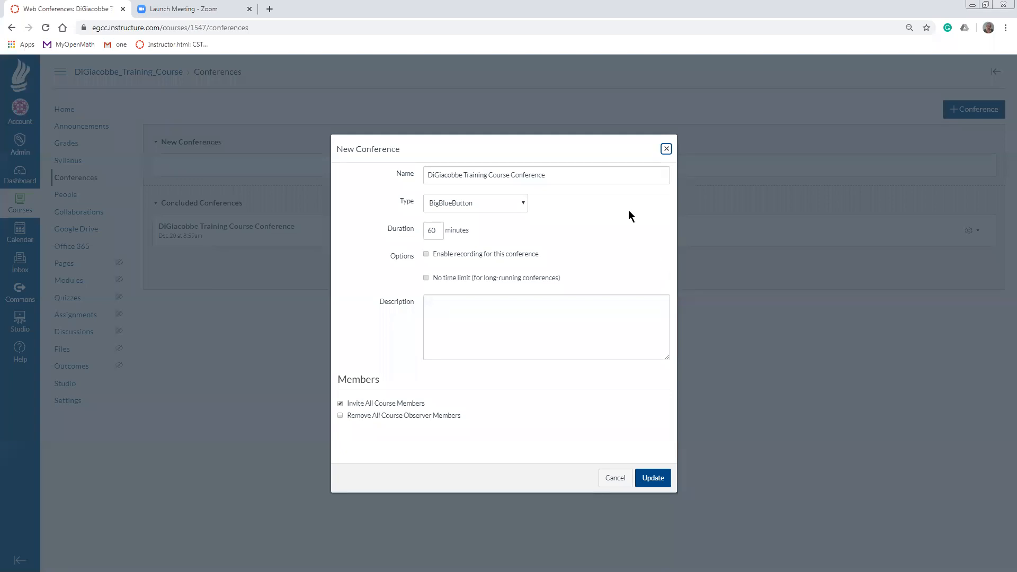
pyautogui.click(579, 175)
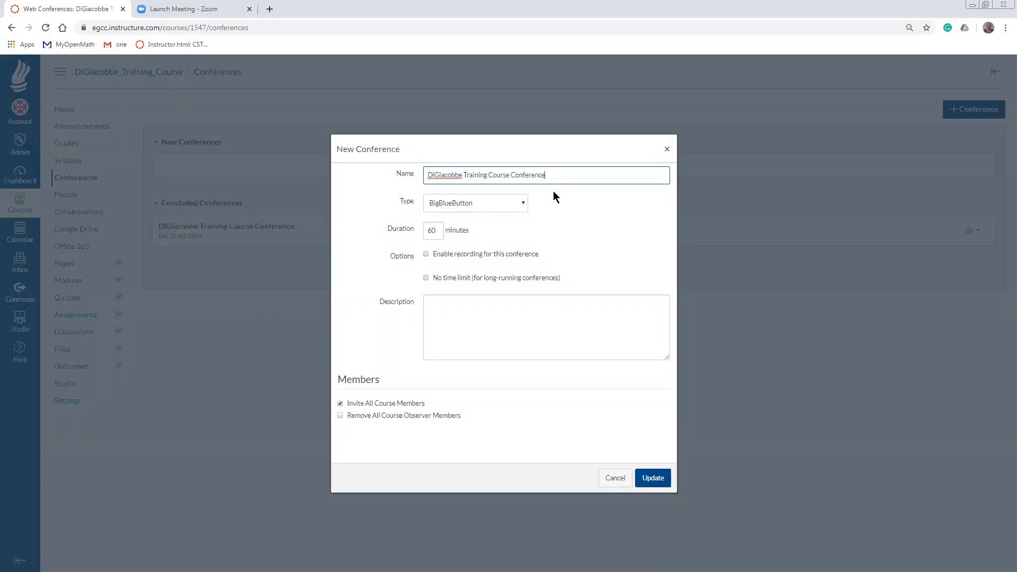
pyautogui.click(522, 207)
pyautogui.click(519, 218)
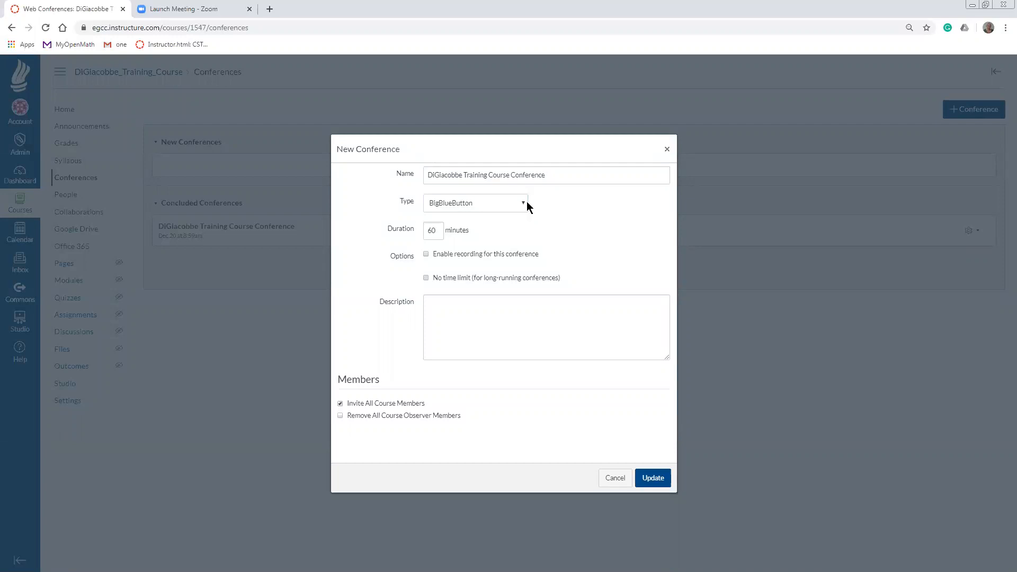
# Try a conference duration of 30 minutes and the option for no time limit
pyautogui.doubleClick(436, 232)
pyautogui.write('10')
pyautogui.write('30')
pyautogui.click(610, 250)
pyautogui.click(426, 280)
pyautogui.click(426, 280)
pyautogui.click(554, 311)
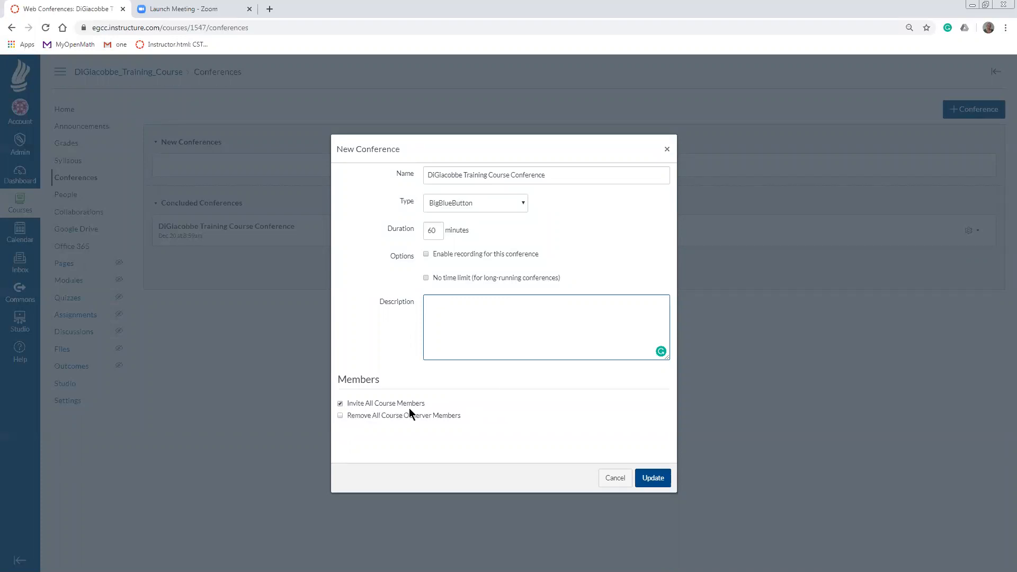
# Check the individual member choices, invite all course members, and save the new conference
pyautogui.click(340, 404)
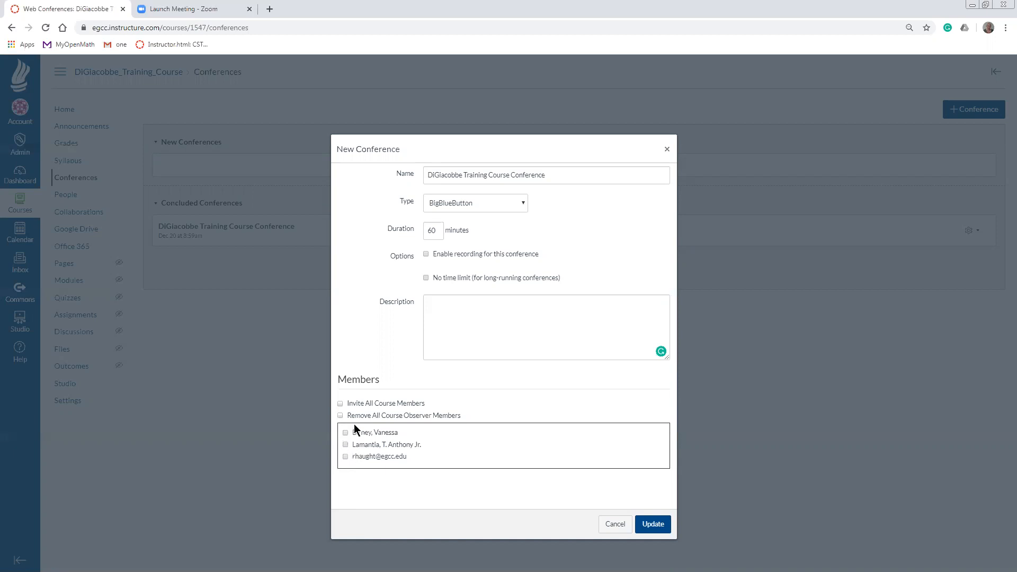
pyautogui.click(341, 405)
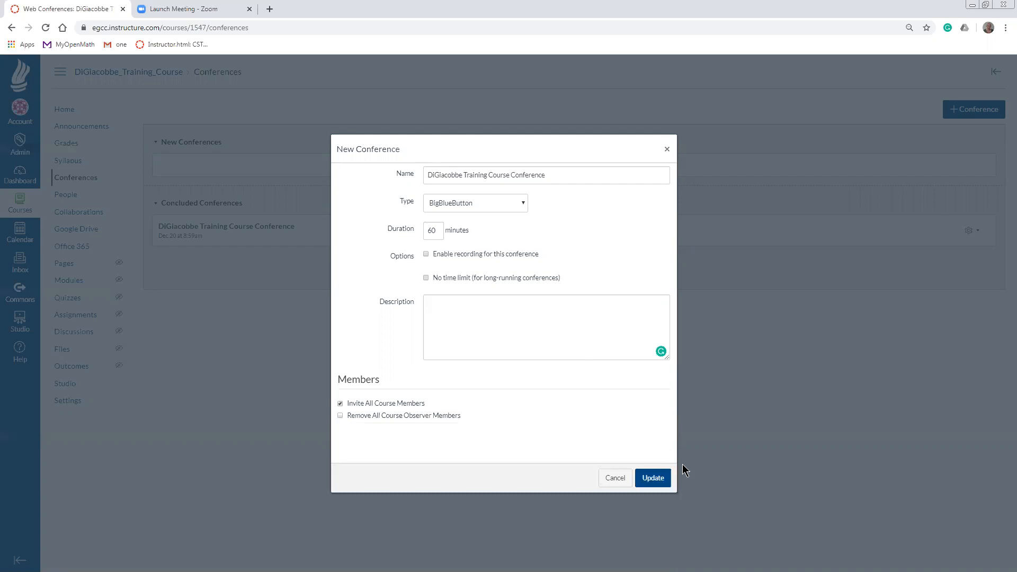
pyautogui.click(654, 479)
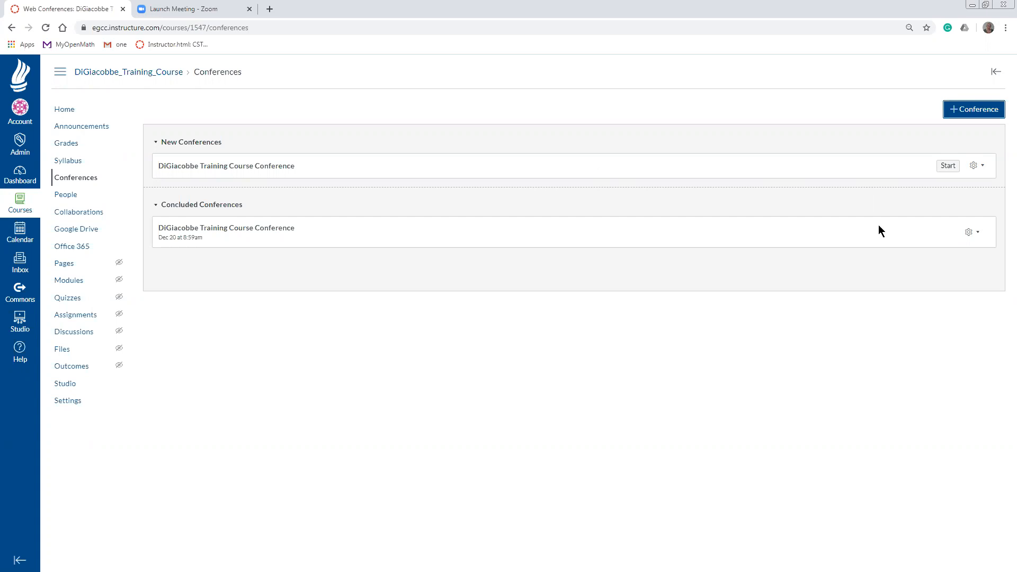
# Start the new conference with microphone audio and advance the presentation to the blank whiteboard slide
pyautogui.click(948, 167)
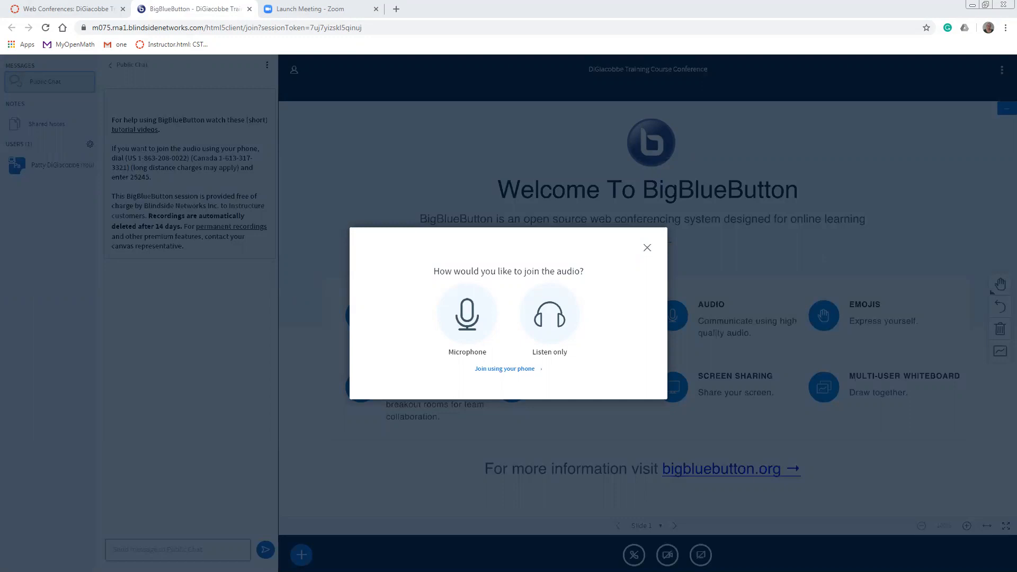
pyautogui.click(481, 318)
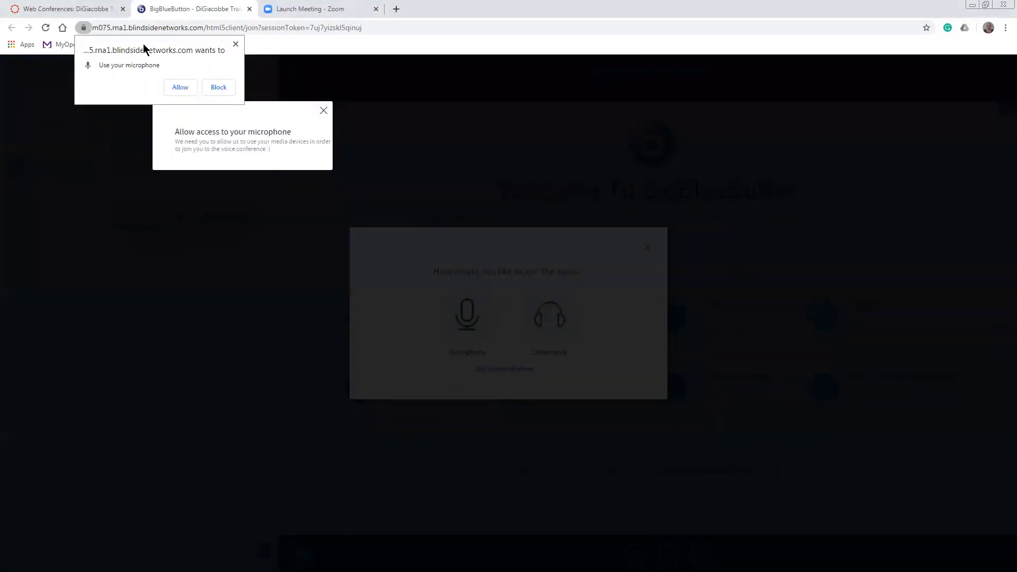
pyautogui.click(179, 88)
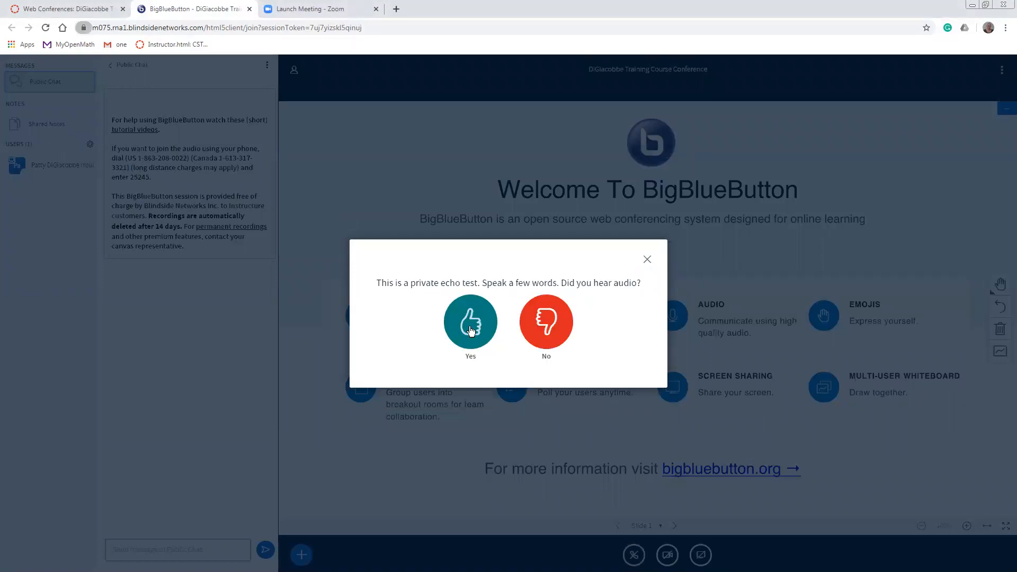
pyautogui.click(470, 330)
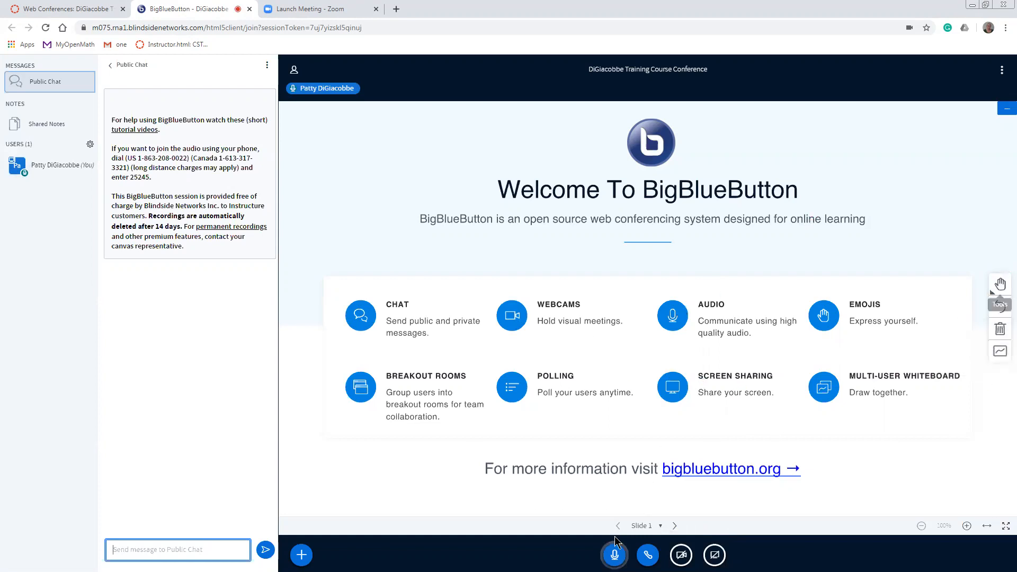
pyautogui.click(675, 526)
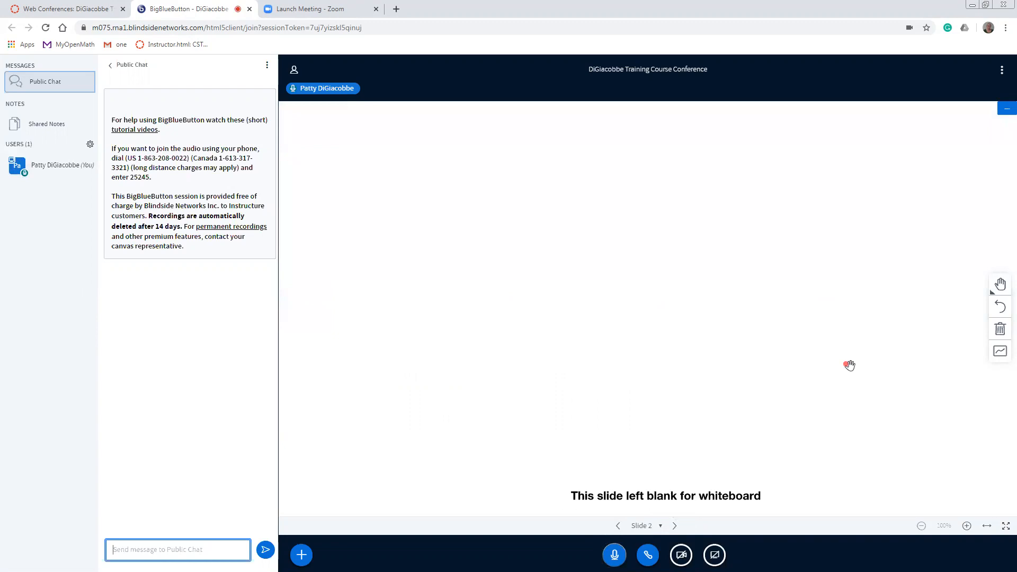
# Draw a blue rectangle in the upper-left area of the blank whiteboard slide
pyautogui.click(1000, 285)
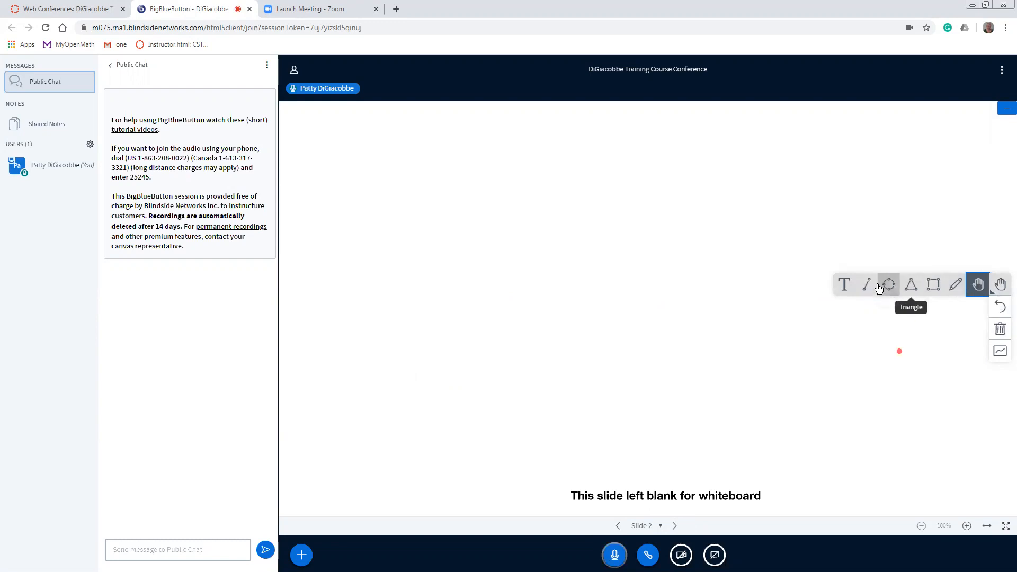
pyautogui.click(933, 287)
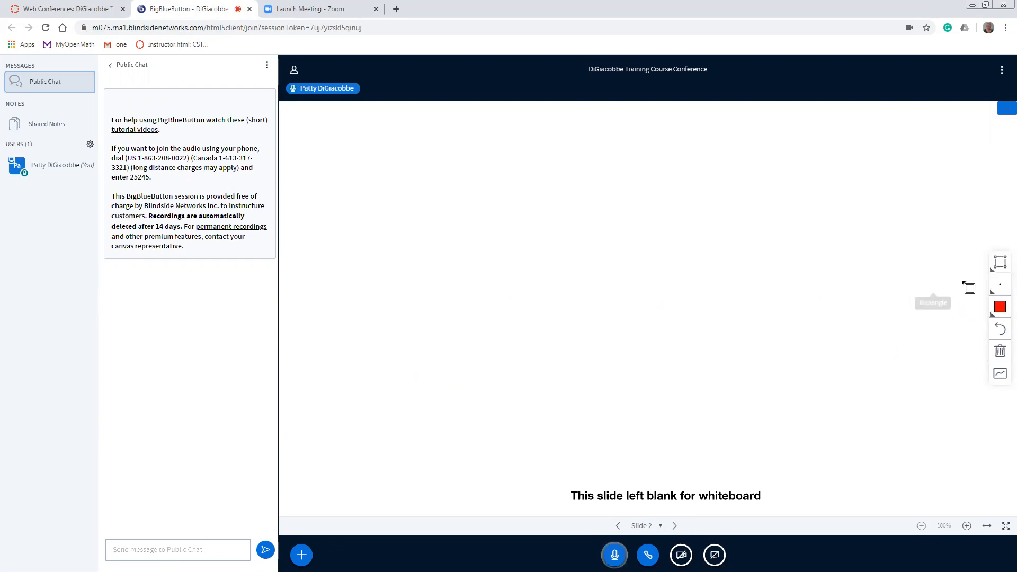
pyautogui.click(999, 306)
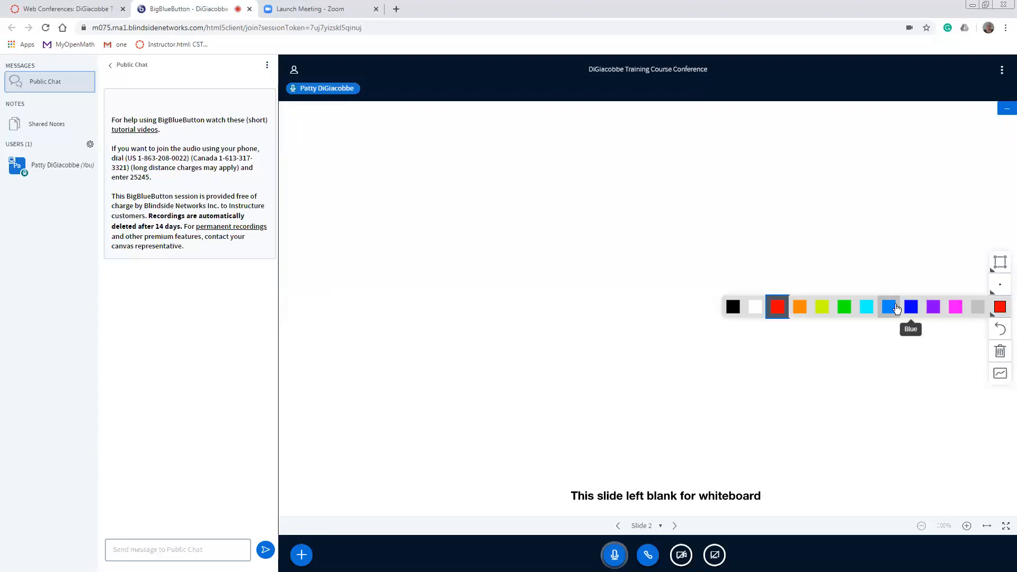
pyautogui.click(911, 307)
pyautogui.moveTo(391, 156)
pyautogui.mouseDown()
pyautogui.moveTo(482, 200)
pyautogui.moveTo(499, 247)
pyautogui.mouseUp()
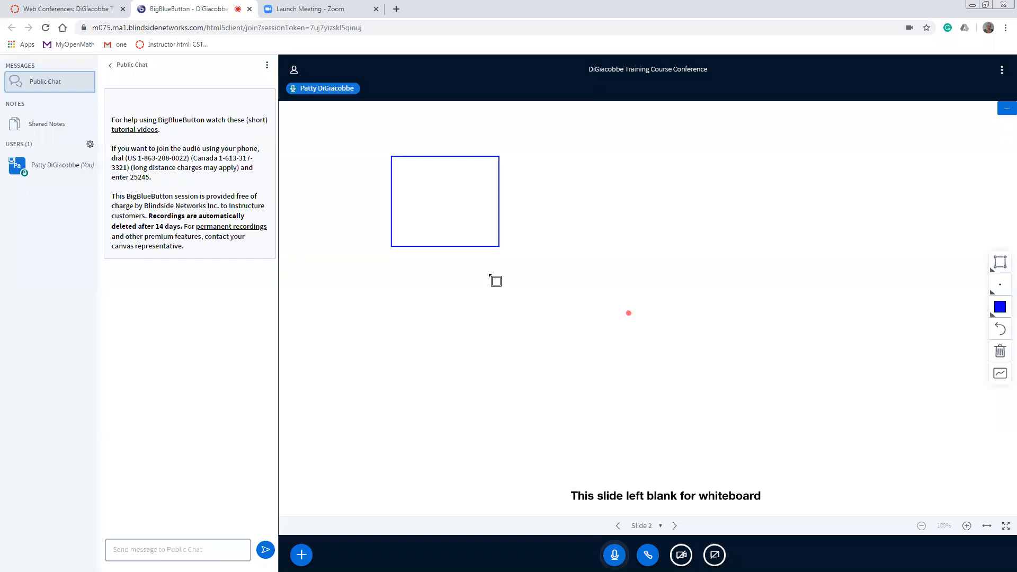
# Add the blue text "bigbluebutton.org" on the whiteboard below the rectangle
pyautogui.click(1002, 266)
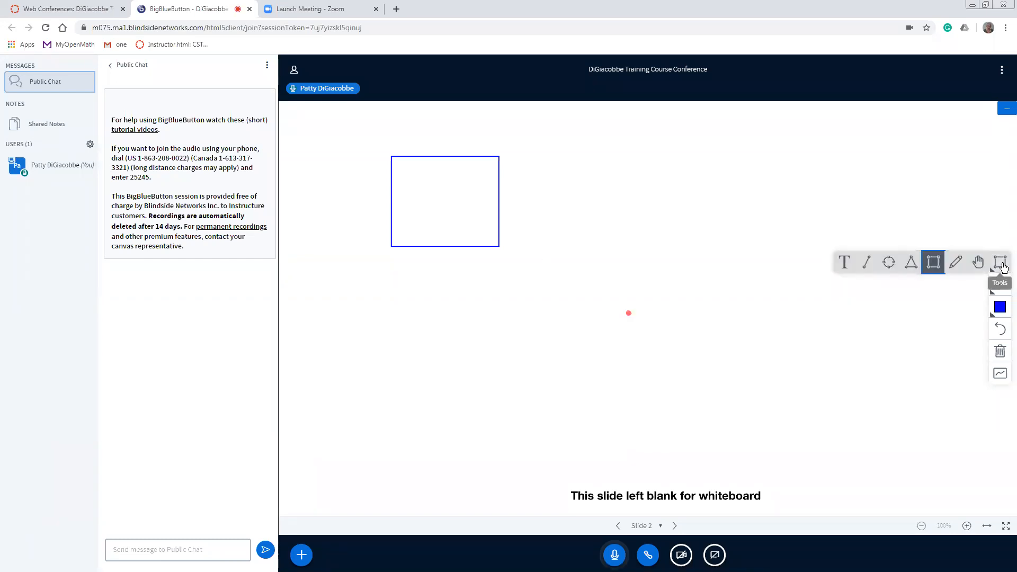
pyautogui.click(845, 263)
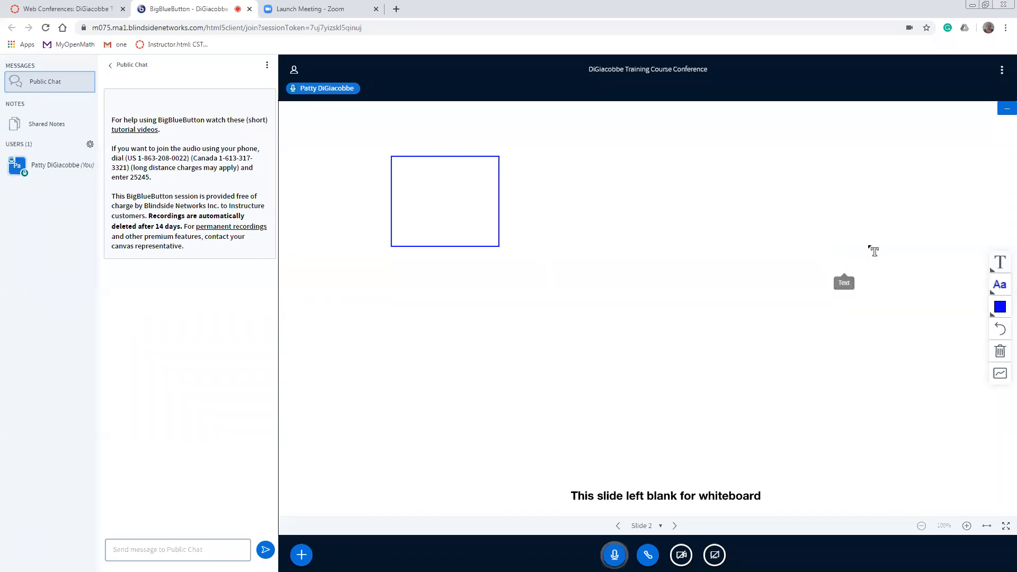
pyautogui.moveTo(427, 319); pyautogui.dragTo(818, 368)
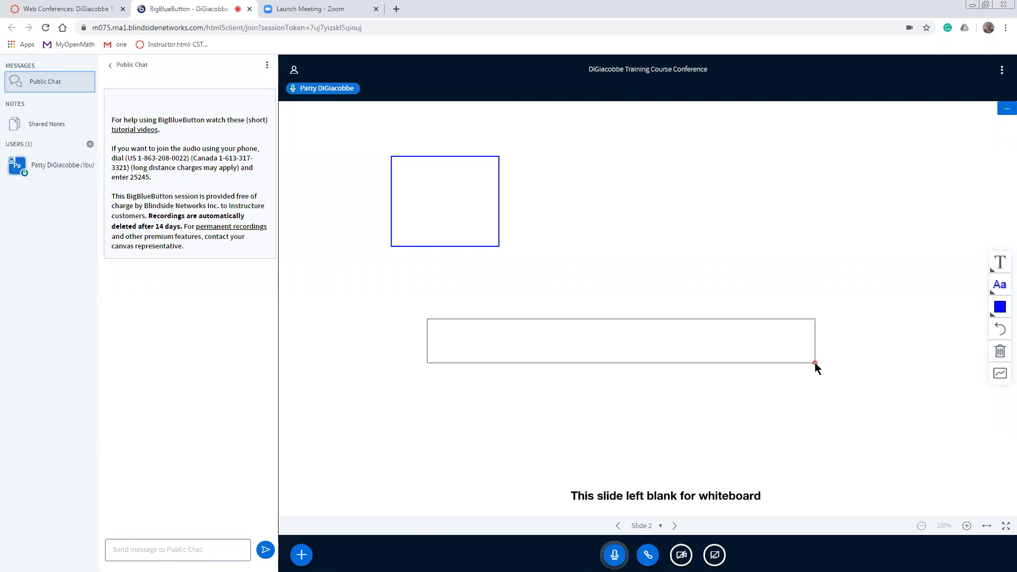
pyautogui.write('bigblue')
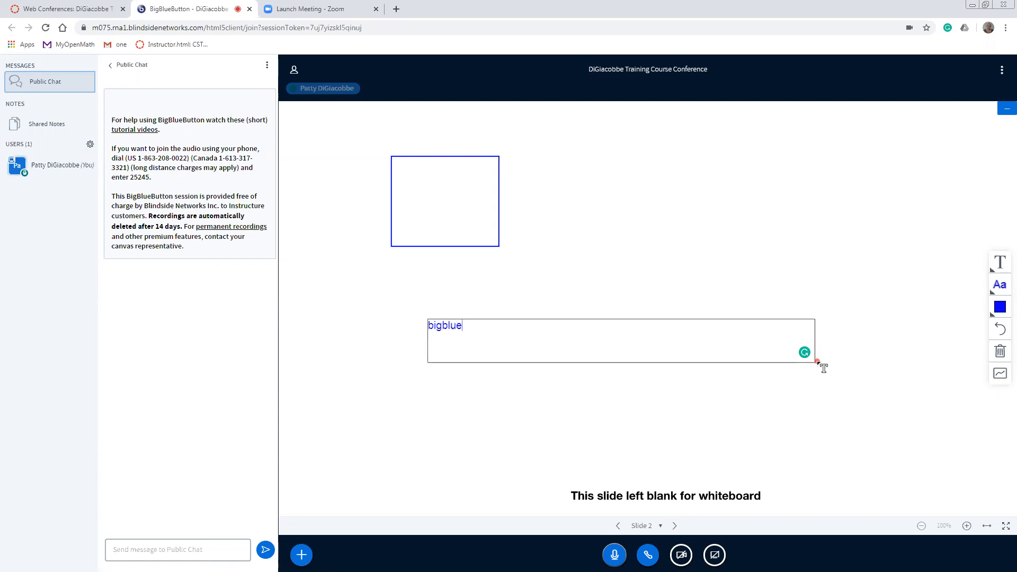
pyautogui.write('button.org')
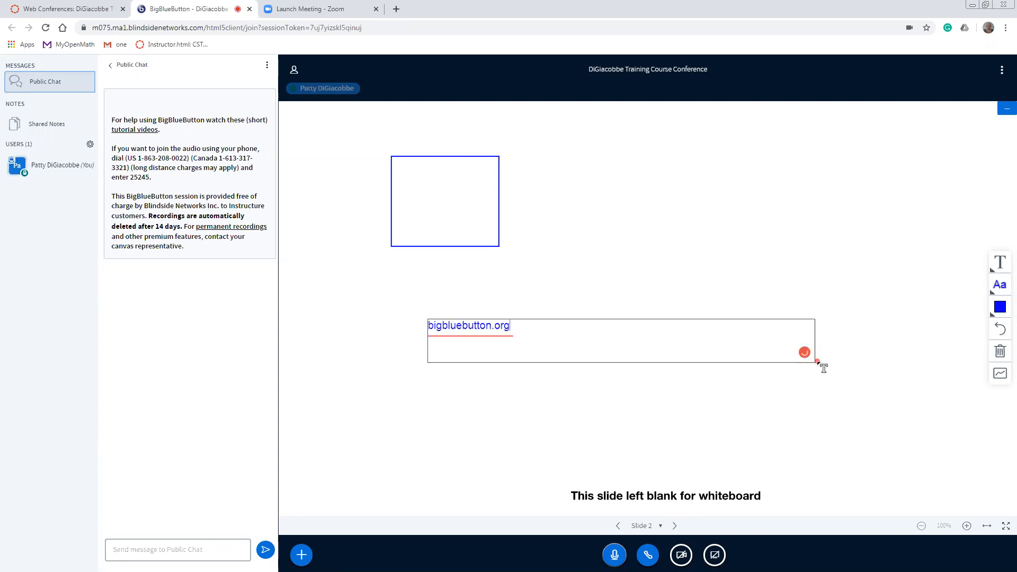
pyautogui.click(608, 441)
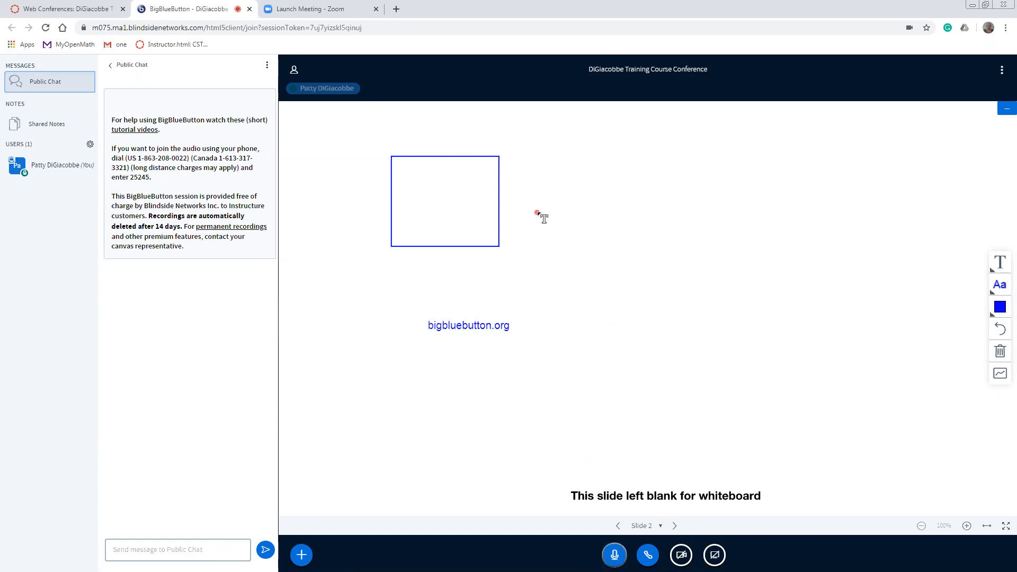
# Turn on the multi-user whiteboard, and remove the text annotation and all remaining annotations from the slide
pyautogui.click(1002, 379)
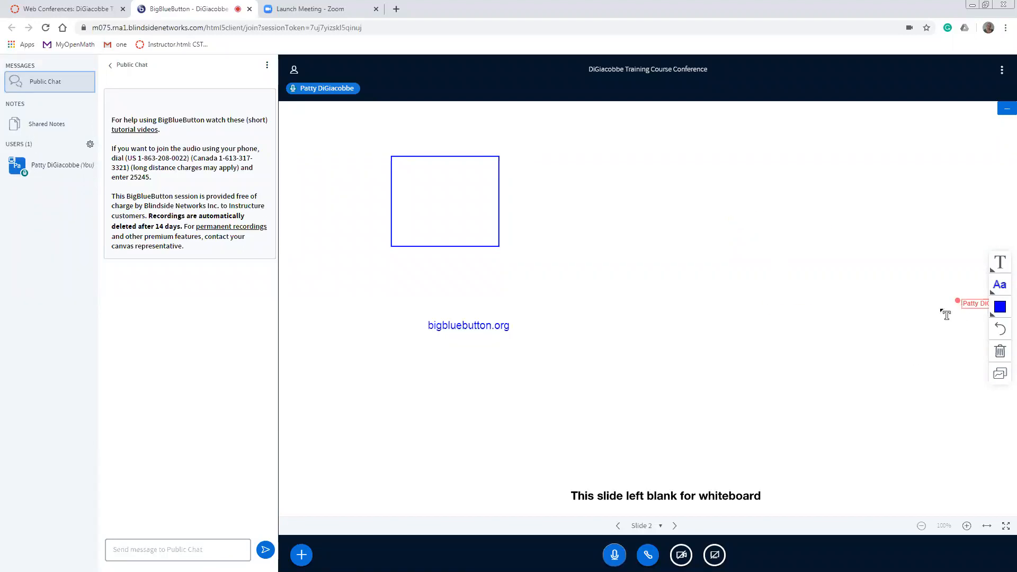
pyautogui.click(1000, 263)
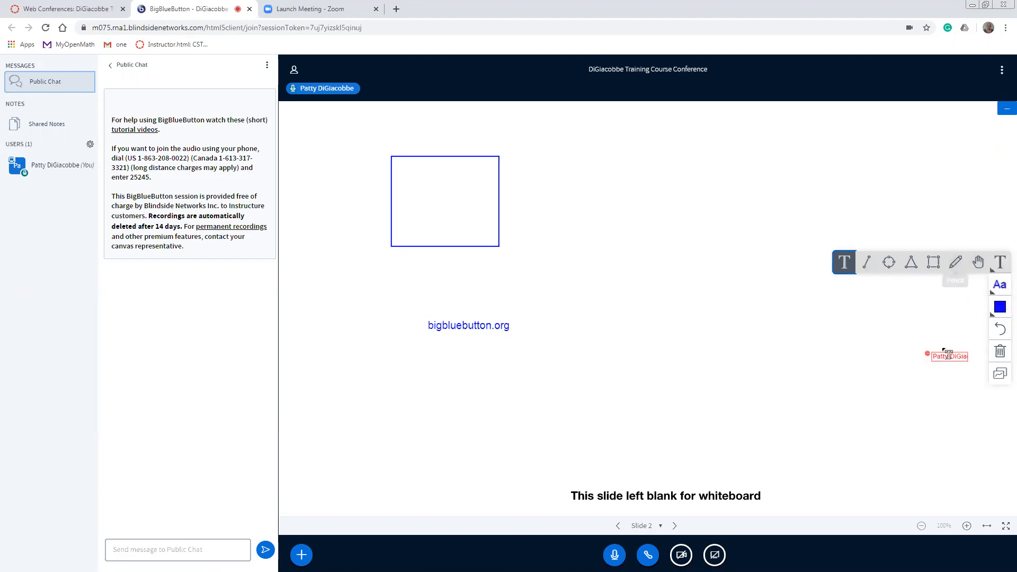
pyautogui.click(1000, 331)
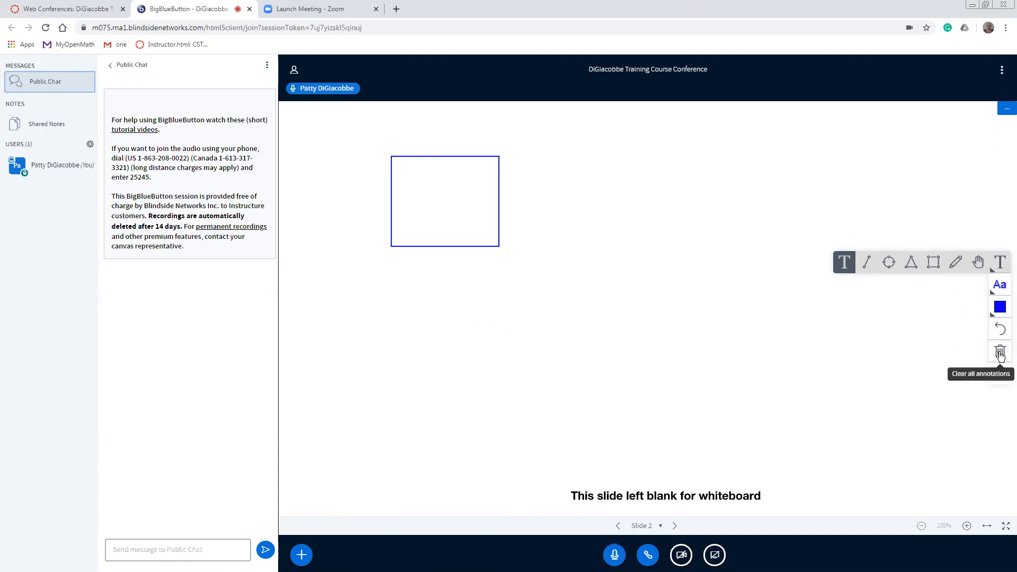
pyautogui.click(1000, 353)
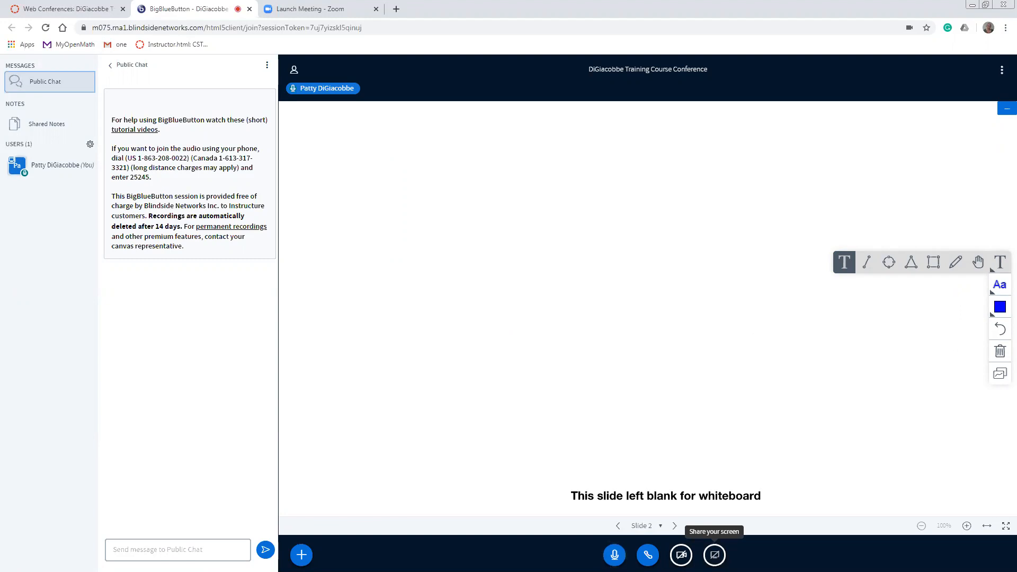
# Share the entire Screen 1 with the conference, check the conference options, and stop the screen share
pyautogui.click(715, 555)
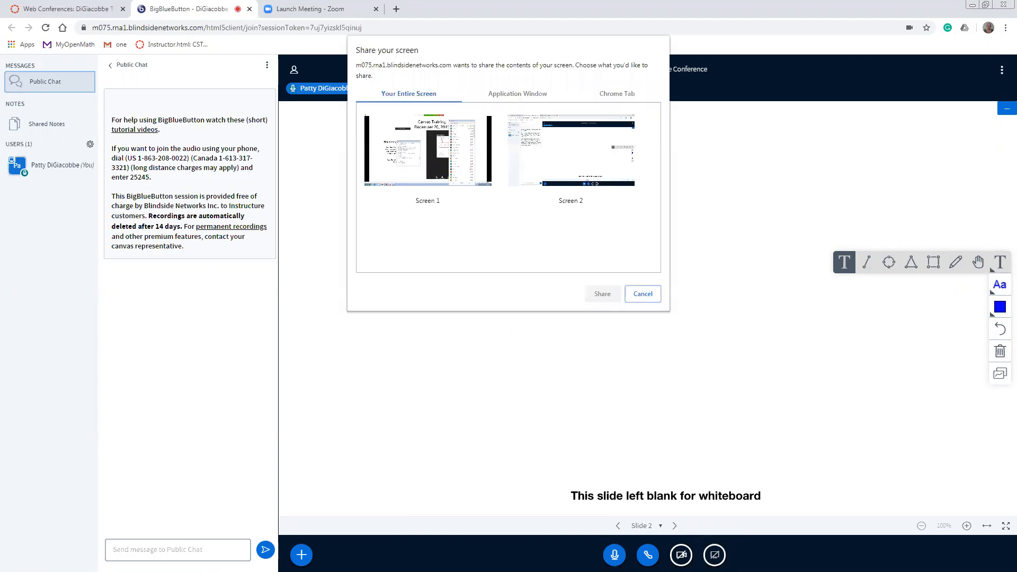
pyautogui.click(398, 150)
pyautogui.click(606, 296)
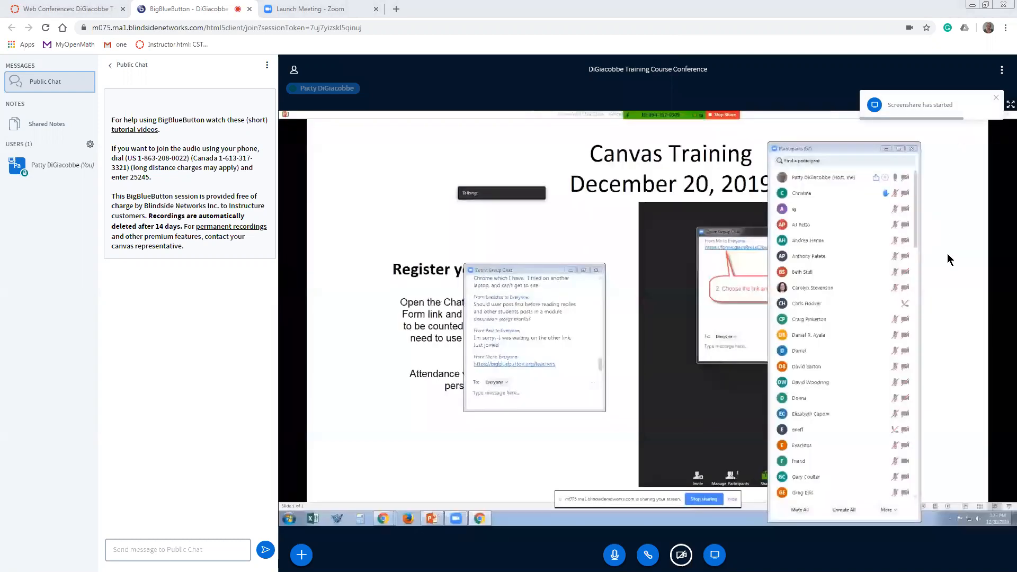
pyautogui.click(1002, 70)
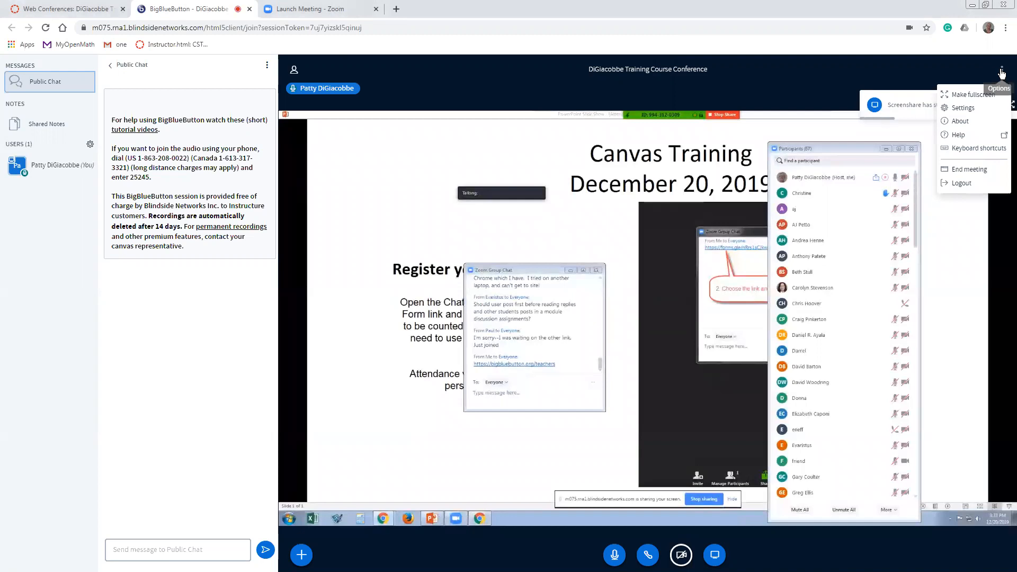
pyautogui.click(795, 81)
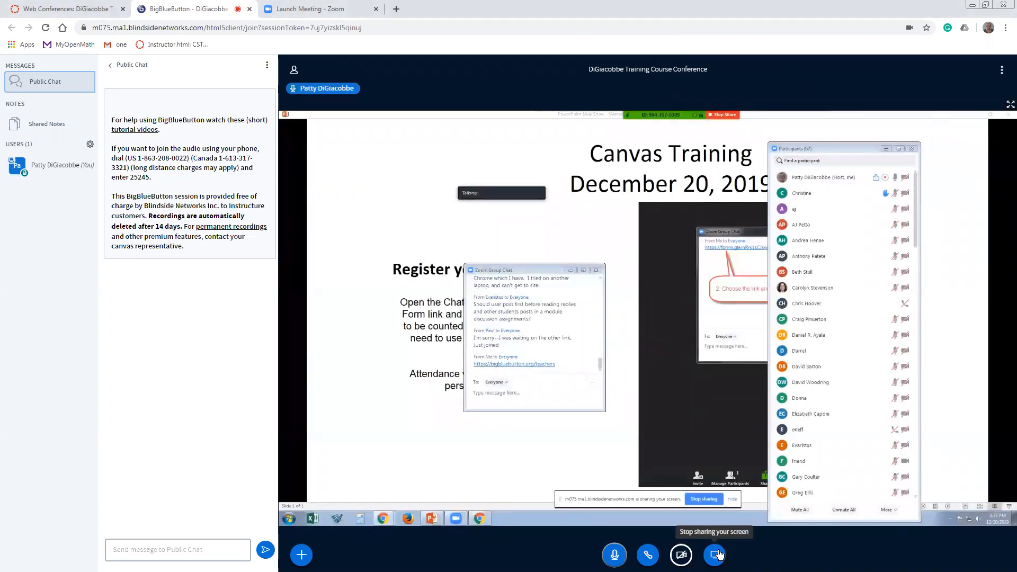
pyautogui.click(715, 555)
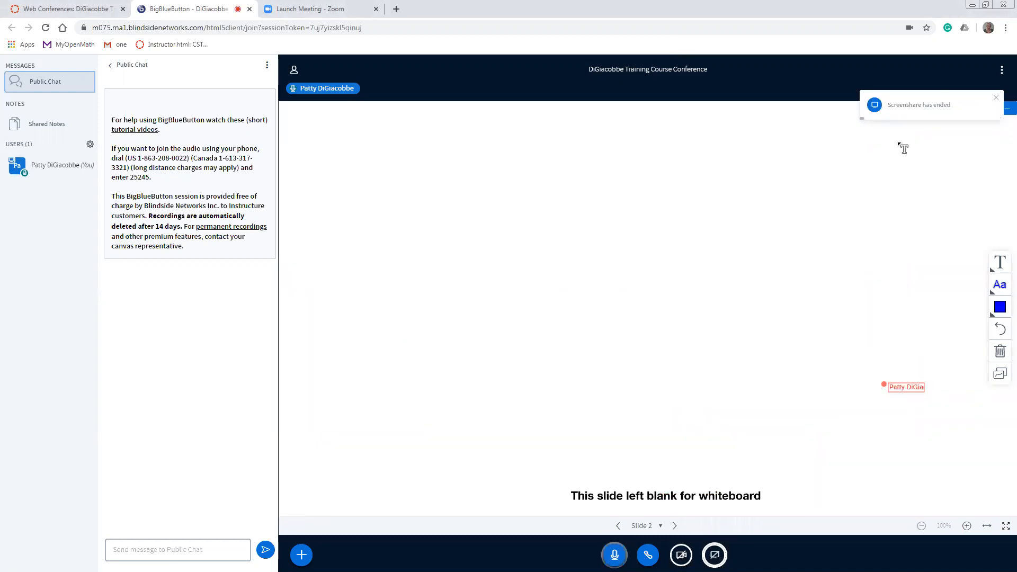
# End the conference session for everyone and leave it without giving a feedback rating
pyautogui.click(1002, 70)
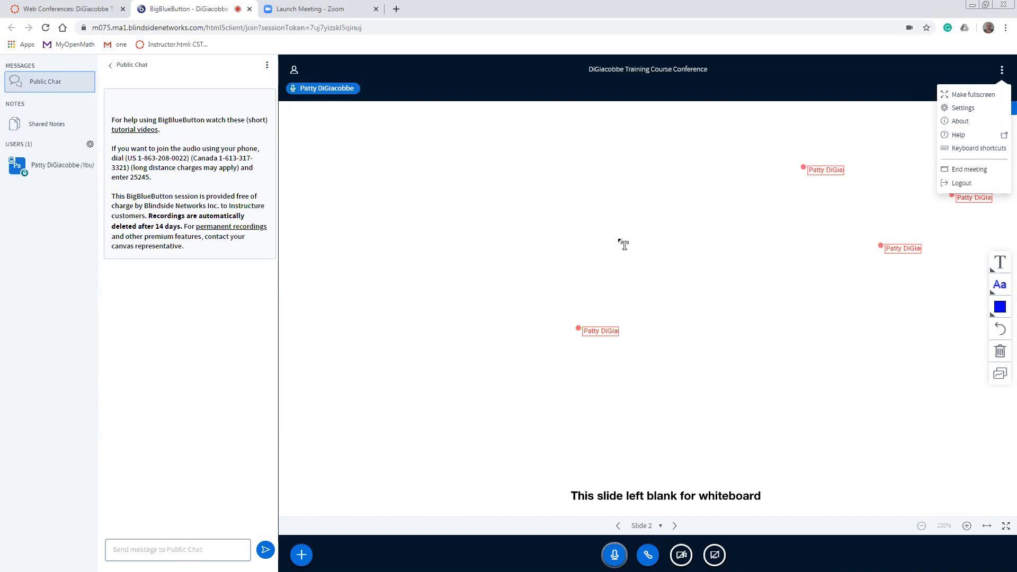
pyautogui.click(977, 169)
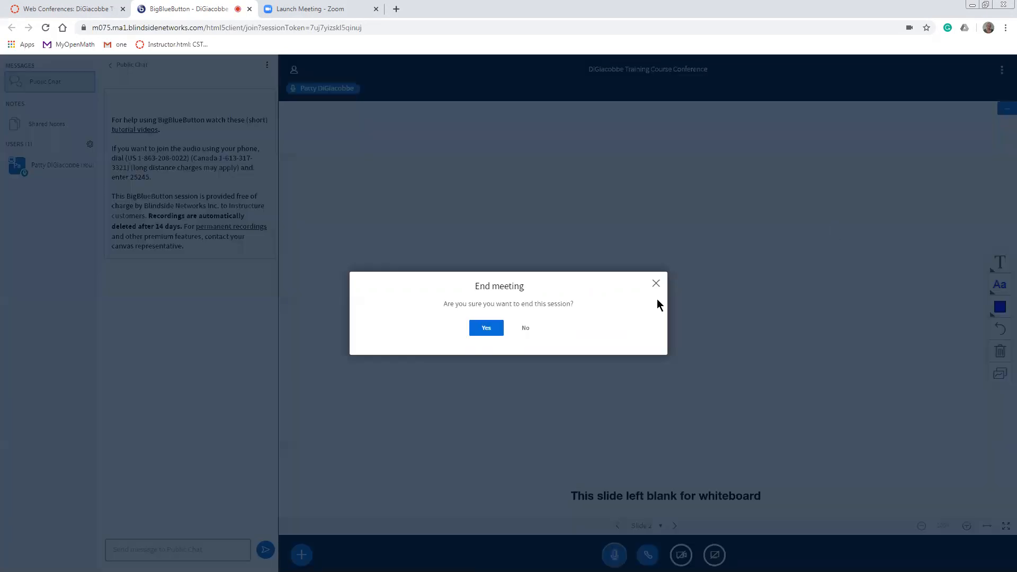
pyautogui.click(486, 330)
pyautogui.click(506, 349)
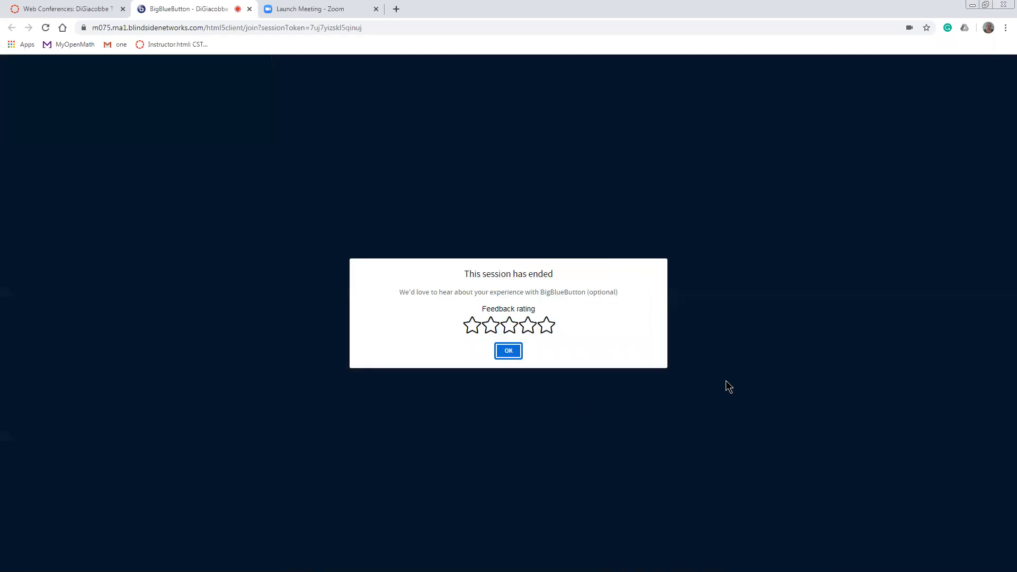
pyautogui.click(507, 351)
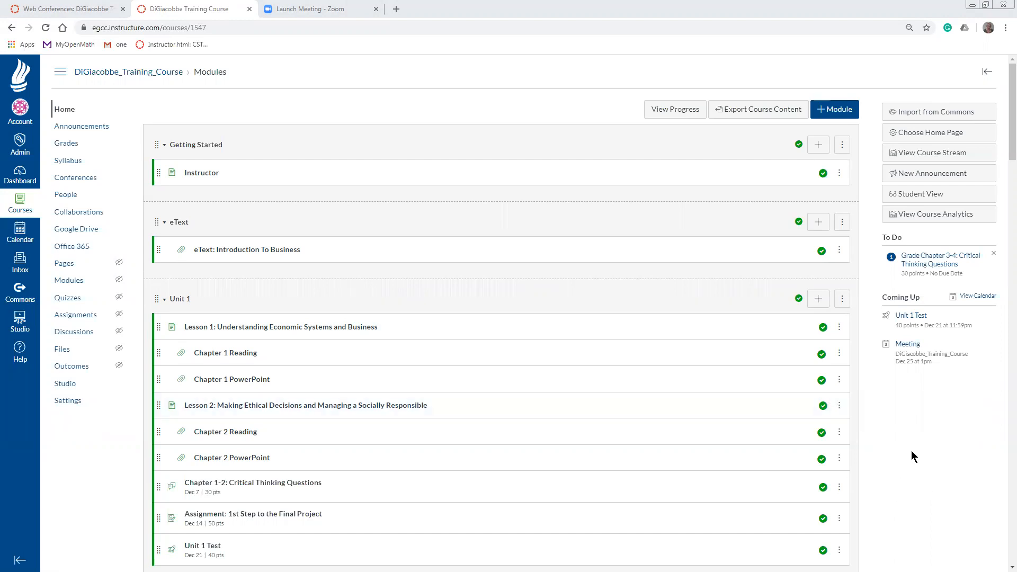
# Open the "Chapter 1-2: Critical Thinking Questions" discussion from the Unit 1 module
pyautogui.scroll(-7, 927, 449)
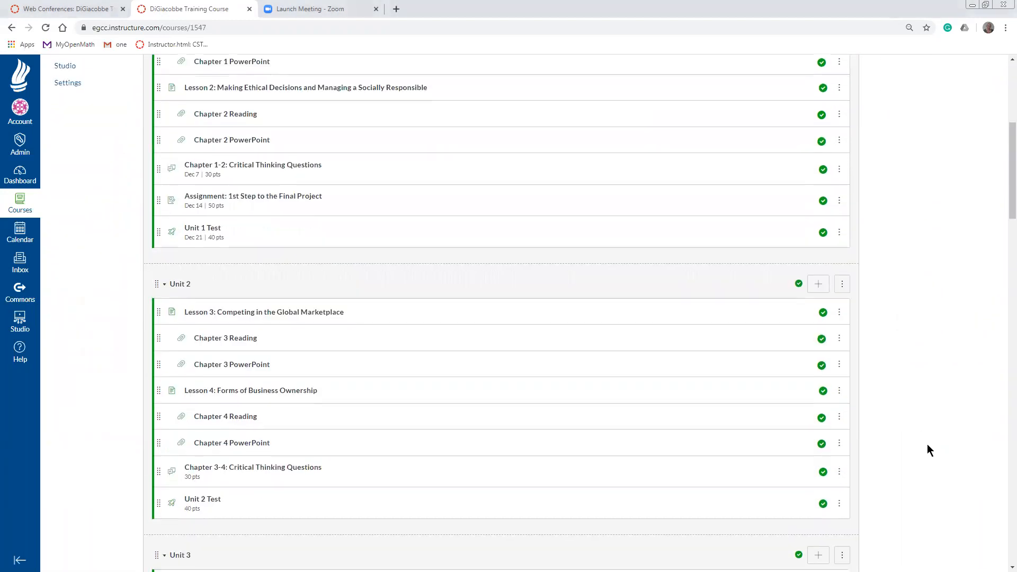
pyautogui.scroll(-2, 927, 449)
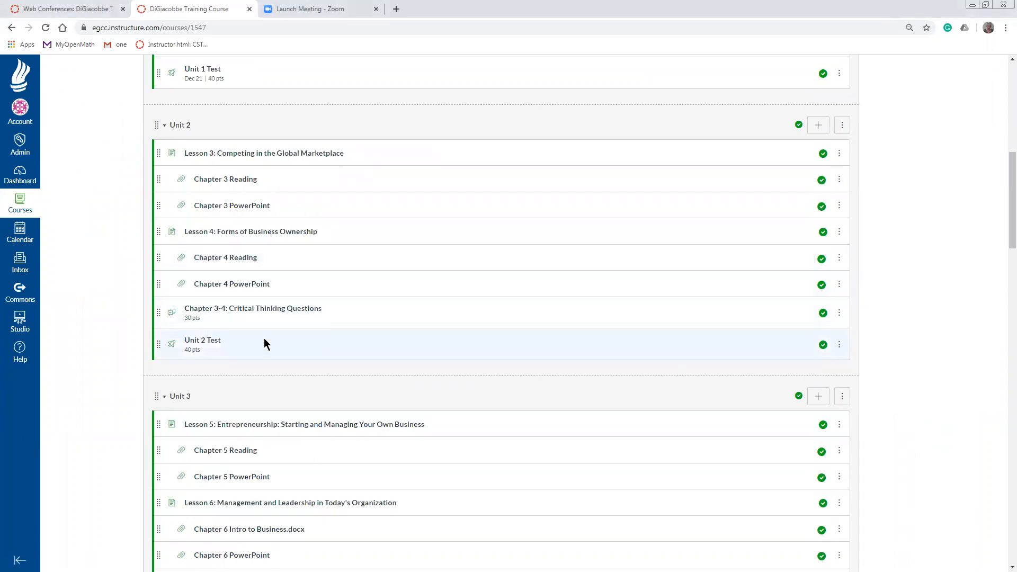
pyautogui.scroll(3, 371, 366)
pyautogui.scroll(3, 371, 369)
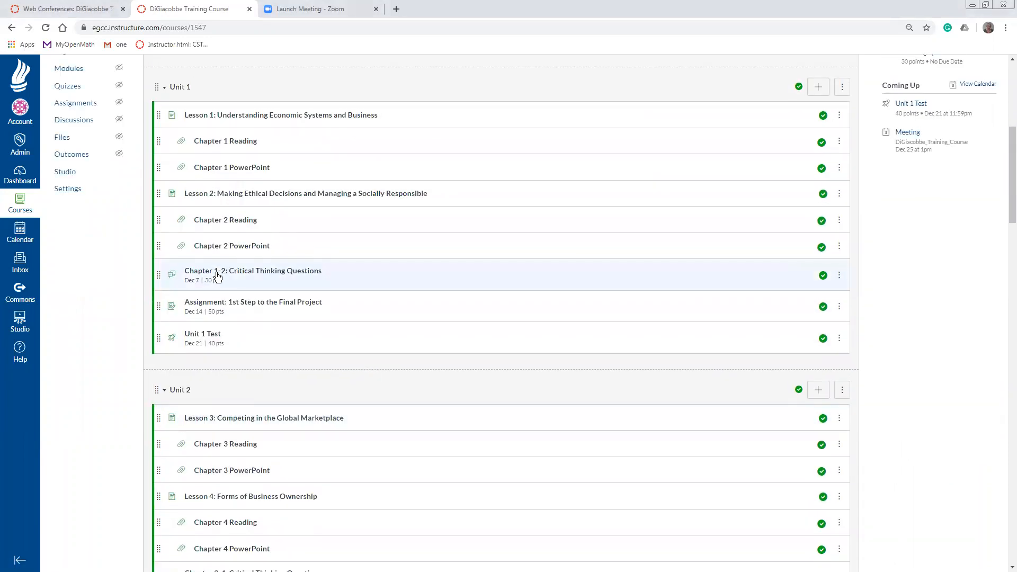
pyautogui.click(217, 276)
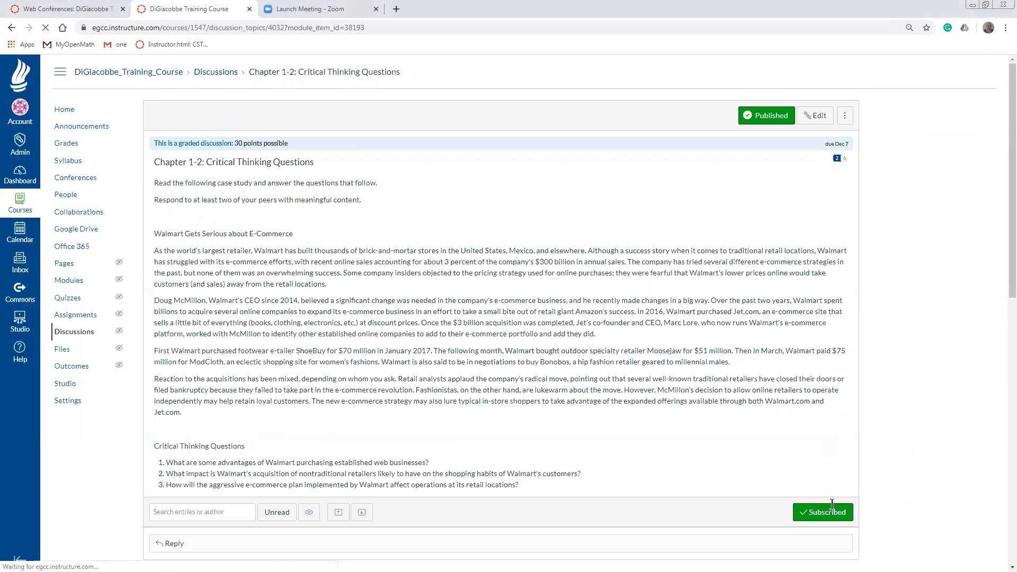
# Review the discussion's entries and post the reply "great job" to the nested response under the first entry
pyautogui.scroll(-5, 930, 445)
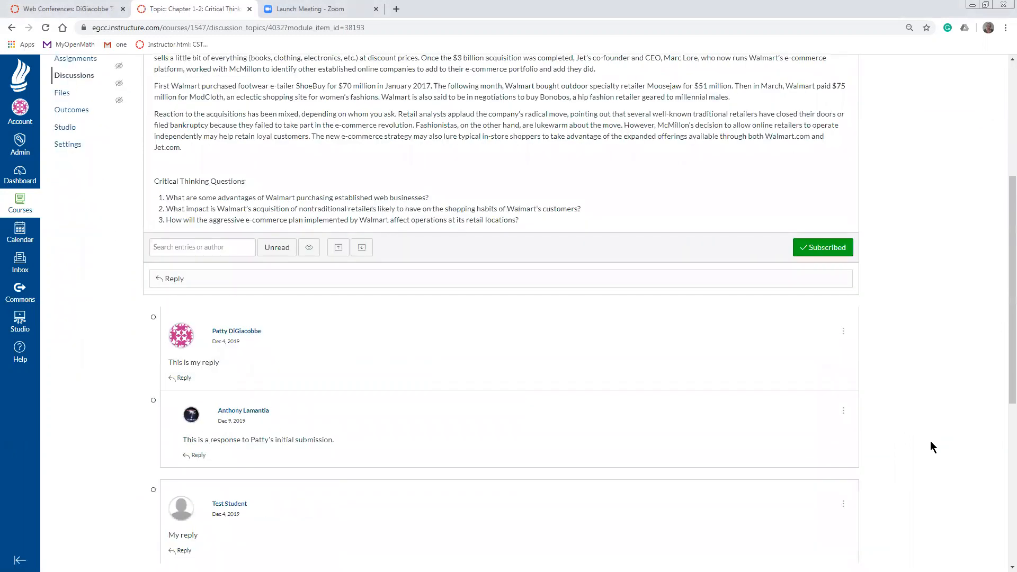
pyautogui.scroll(4, 736, 346)
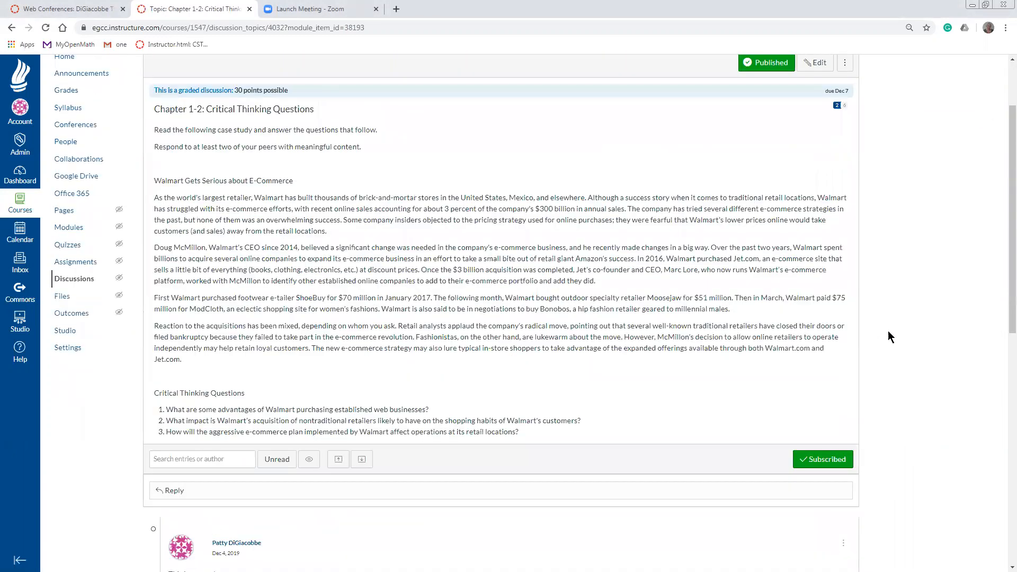
pyautogui.scroll(-5, 903, 316)
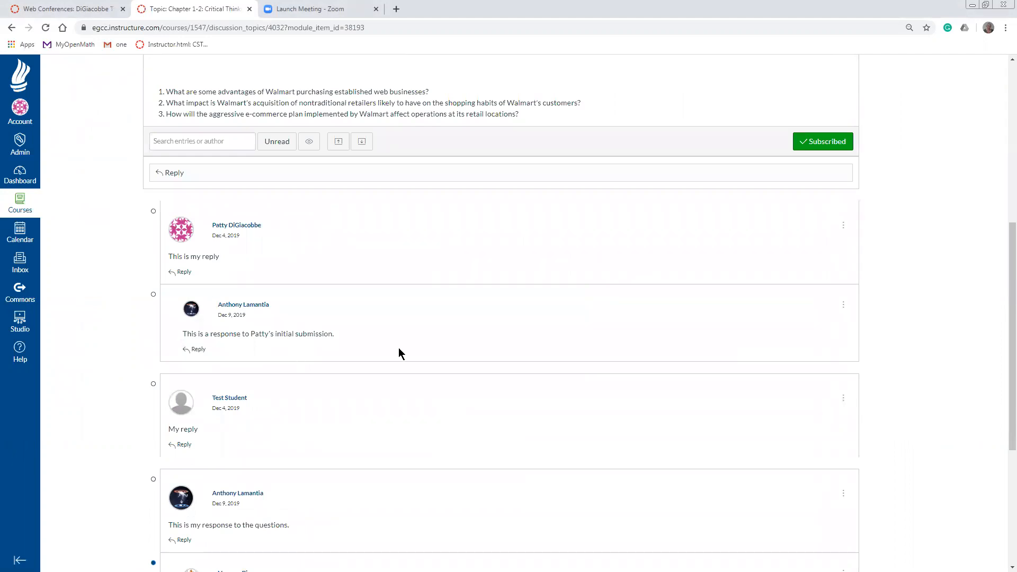
pyautogui.scroll(-1, 445, 325)
pyautogui.scroll(-1, 445, 325)
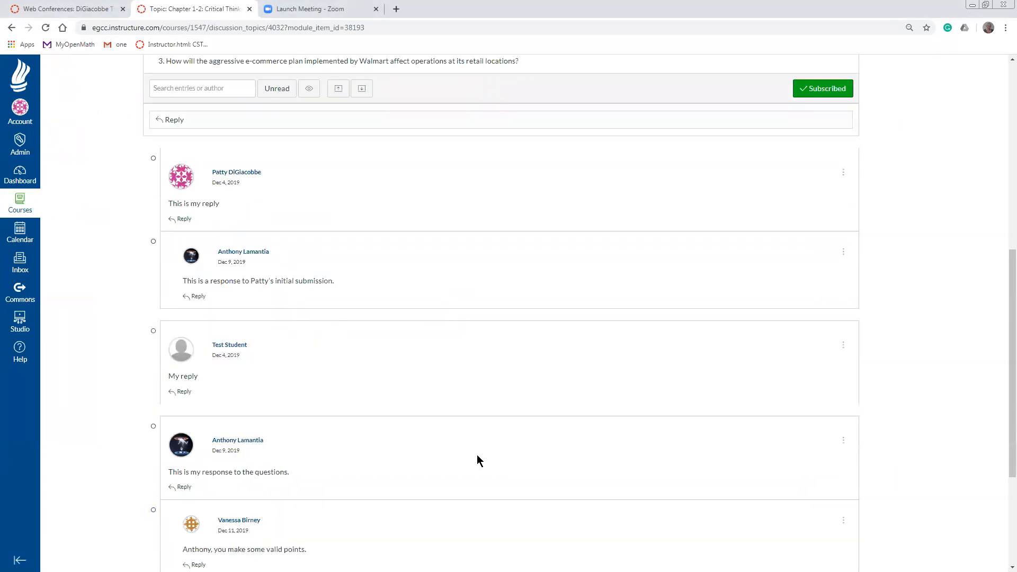
pyautogui.click(198, 297)
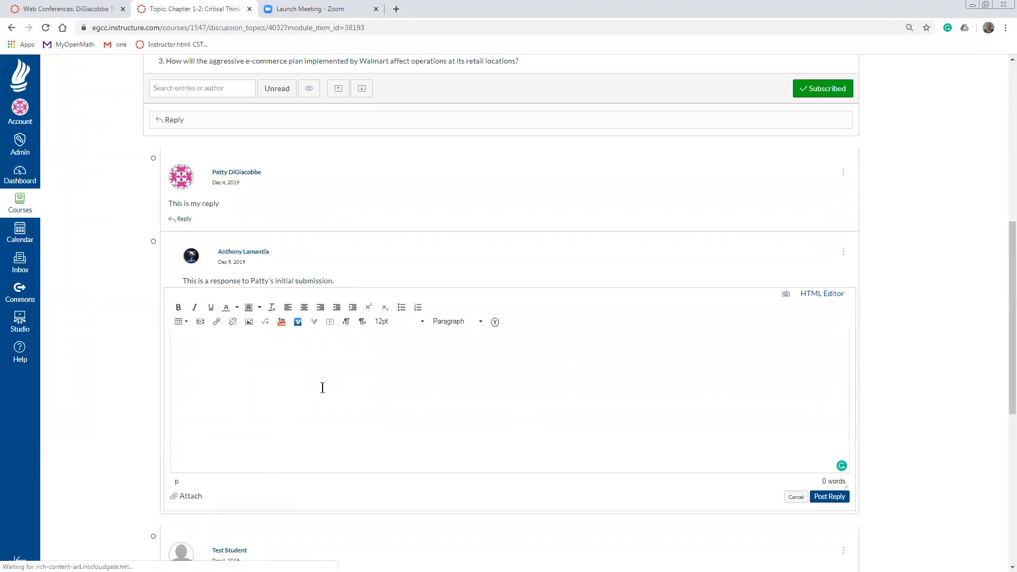
pyautogui.write('great jo')
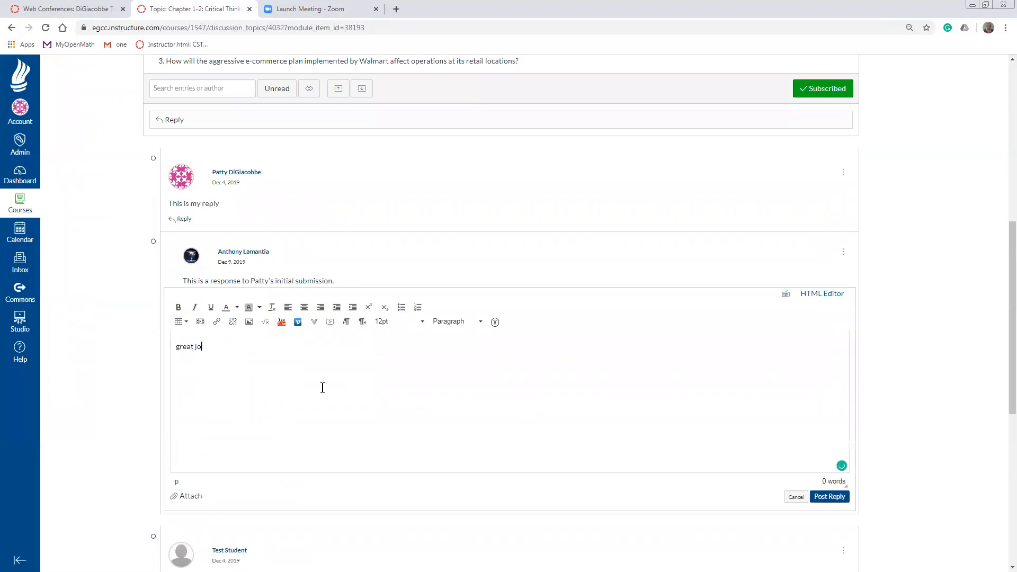
pyautogui.write('v')
pyautogui.press('BackSpace')
pyautogui.write('b')
pyautogui.click(829, 497)
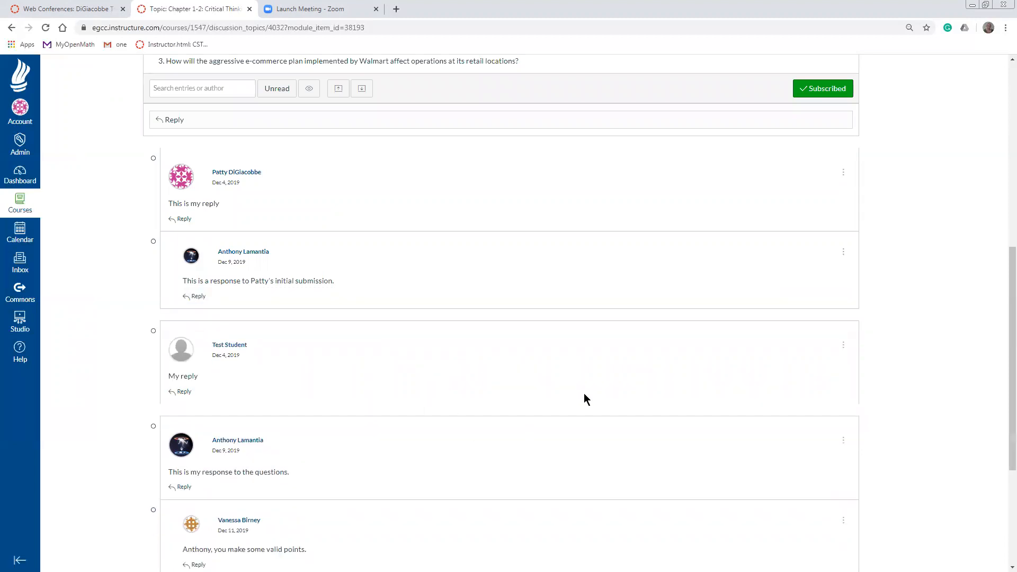
pyautogui.scroll(2, 909, 379)
pyautogui.scroll(5, 911, 375)
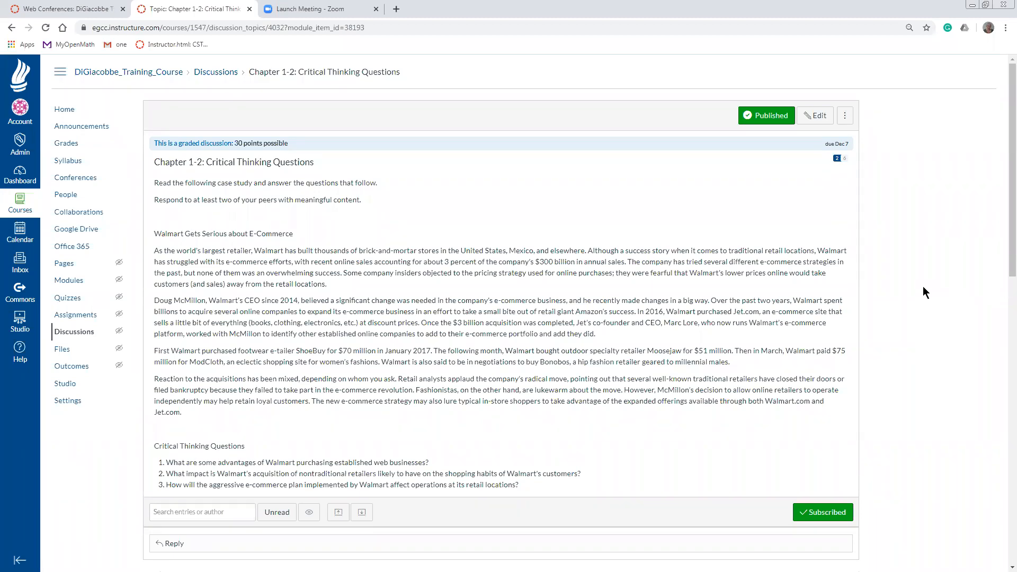
# Examine the Walmart case study, its questions and all threaded replies in the current discussion
pyautogui.scroll(-2, 904, 320)
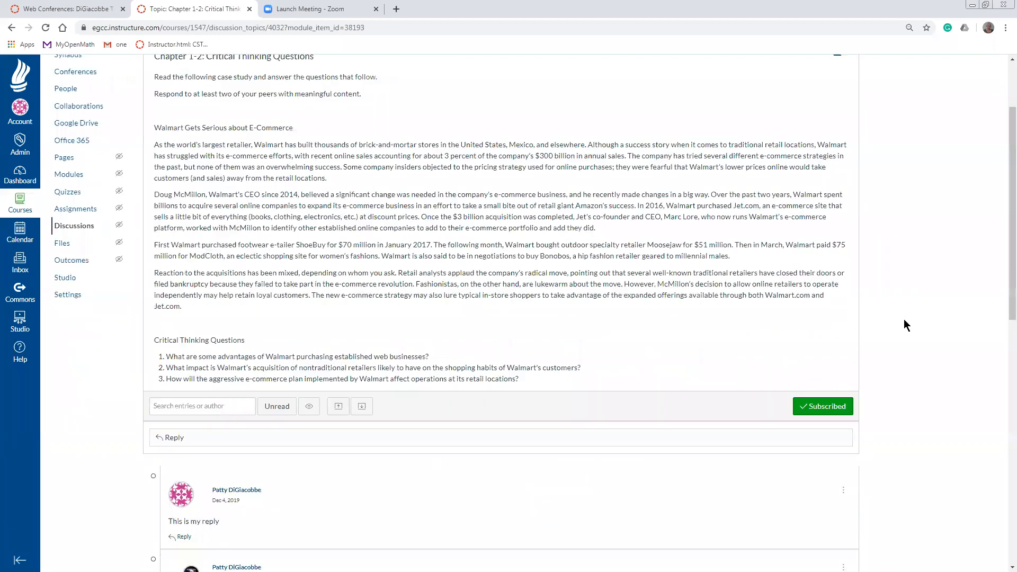
pyautogui.scroll(2, 635, 541)
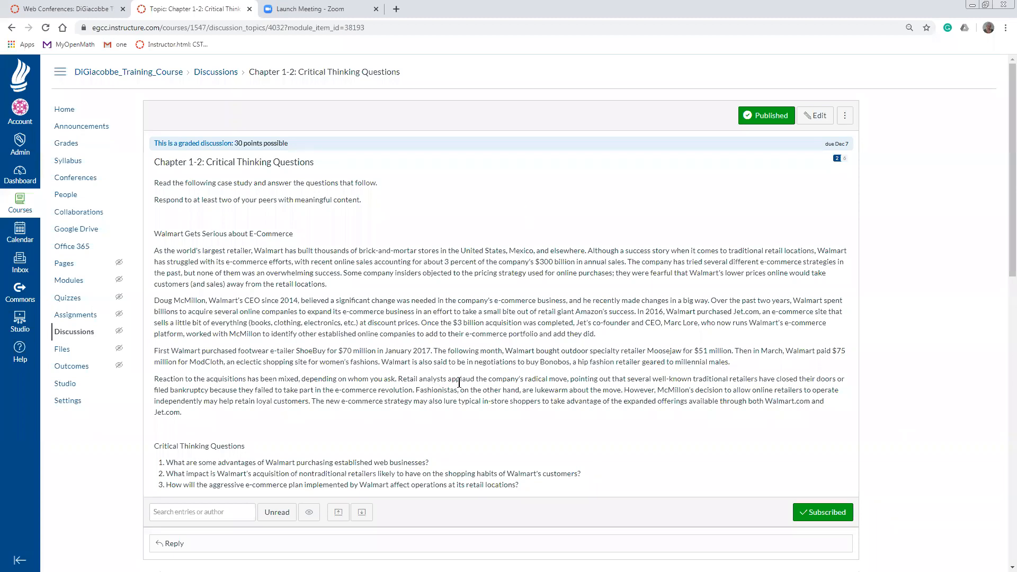
pyautogui.scroll(-12, 458, 381)
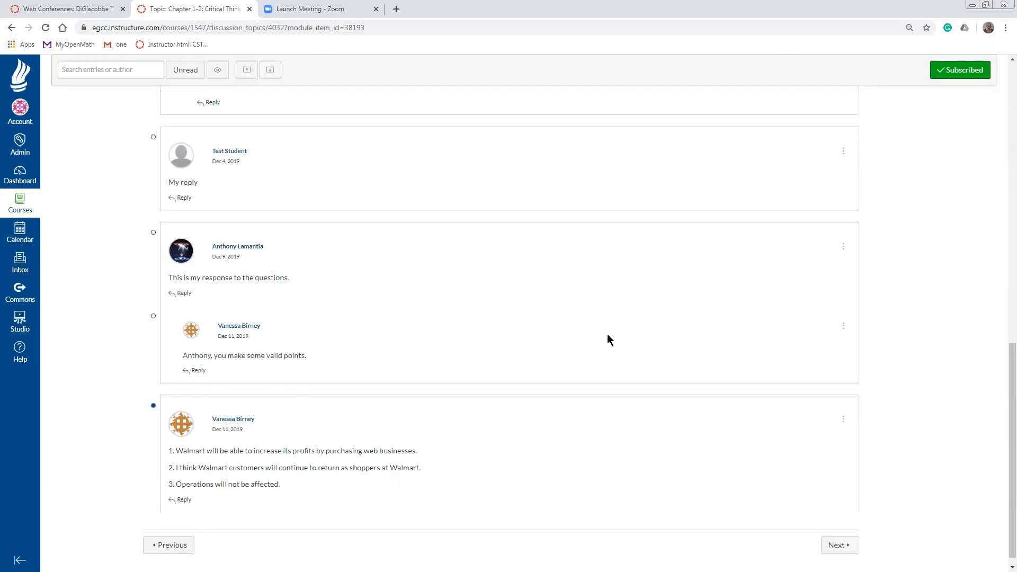
pyautogui.scroll(3, 615, 338)
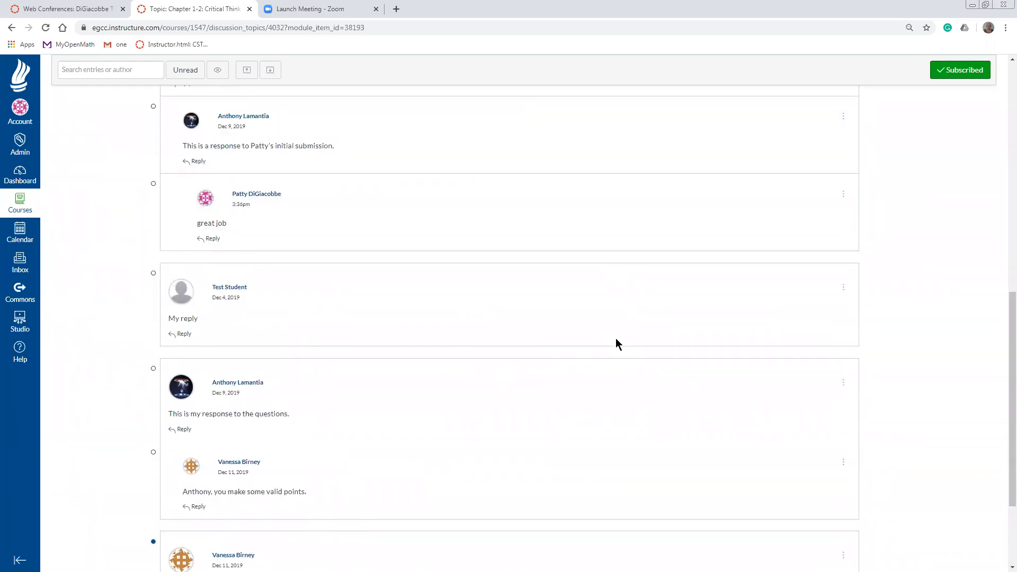
pyautogui.scroll(3, 615, 338)
pyautogui.scroll(7, 851, 311)
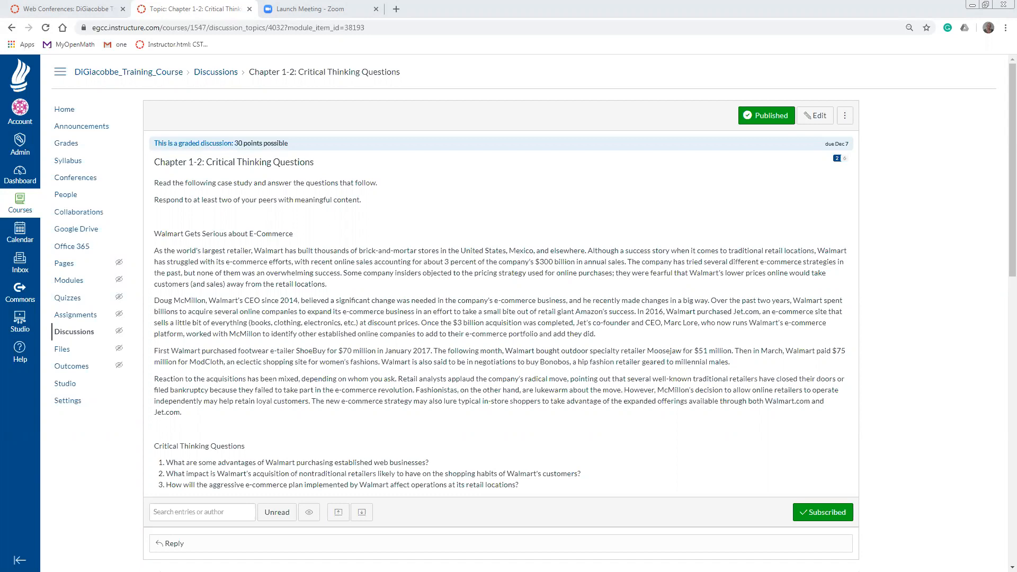
# Return to the course home page, reopen "Chapter 1-2: Critical Thinking Questions" from Unit 1, and review its prompt and replies
pyautogui.click(68, 111)
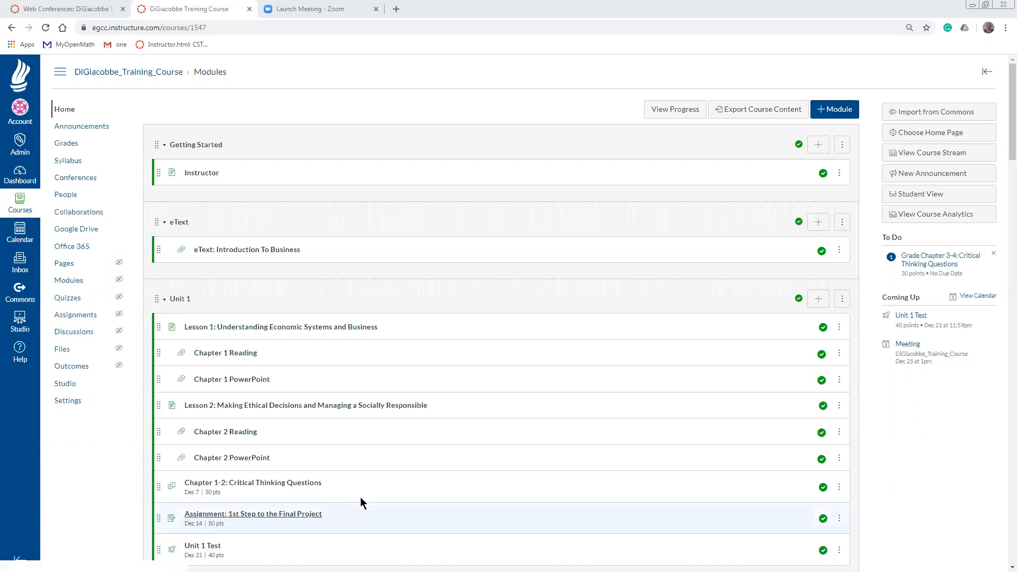
pyautogui.click(290, 485)
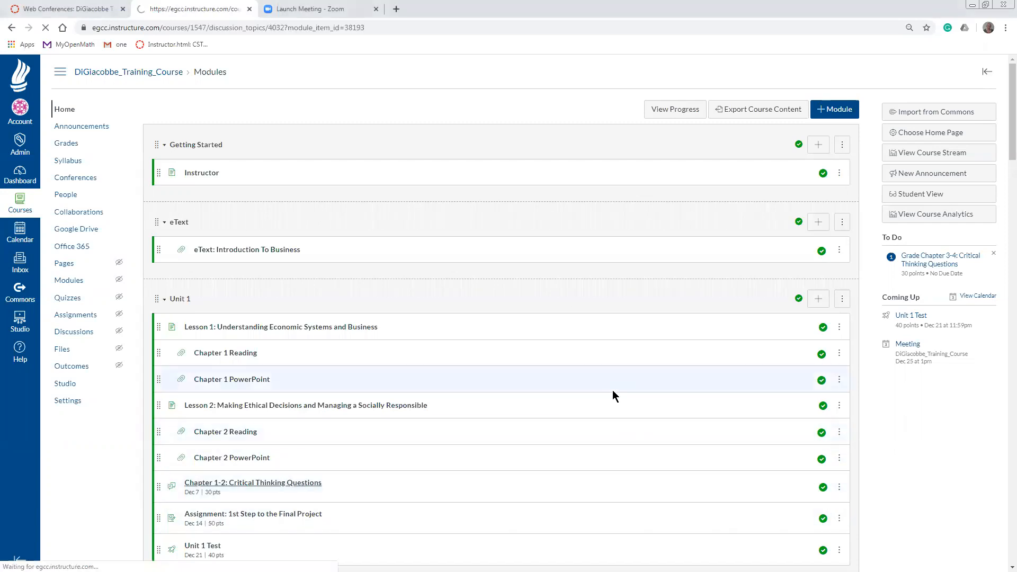
pyautogui.scroll(-10, 672, 430)
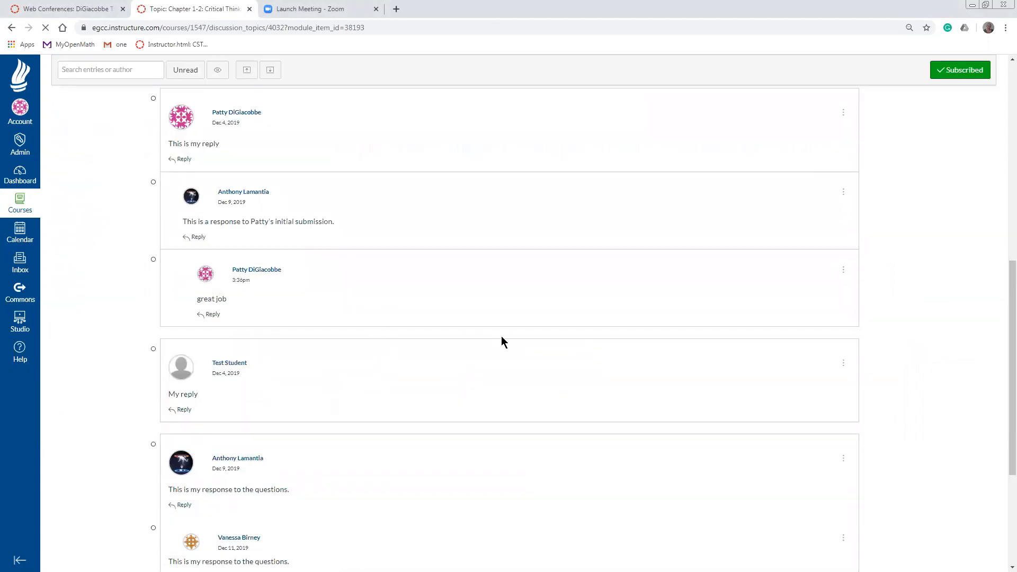
pyautogui.scroll(6, 502, 340)
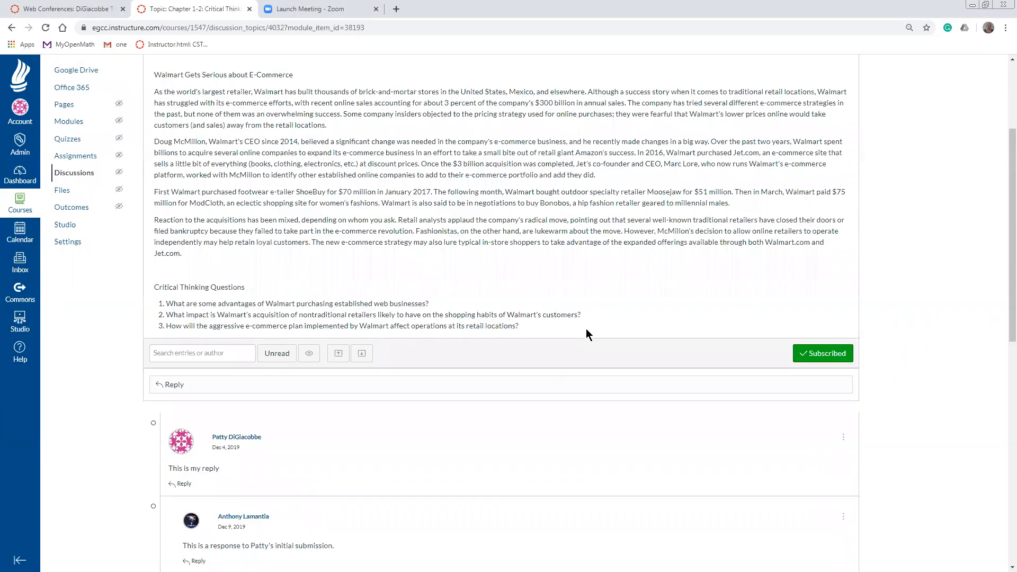
pyautogui.scroll(1, 584, 334)
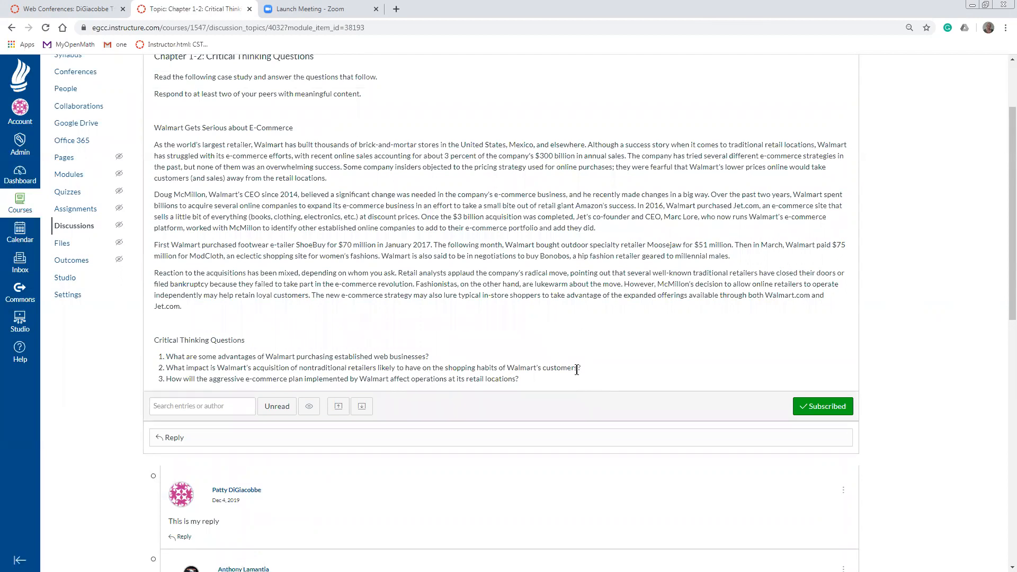
pyautogui.scroll(2, 575, 364)
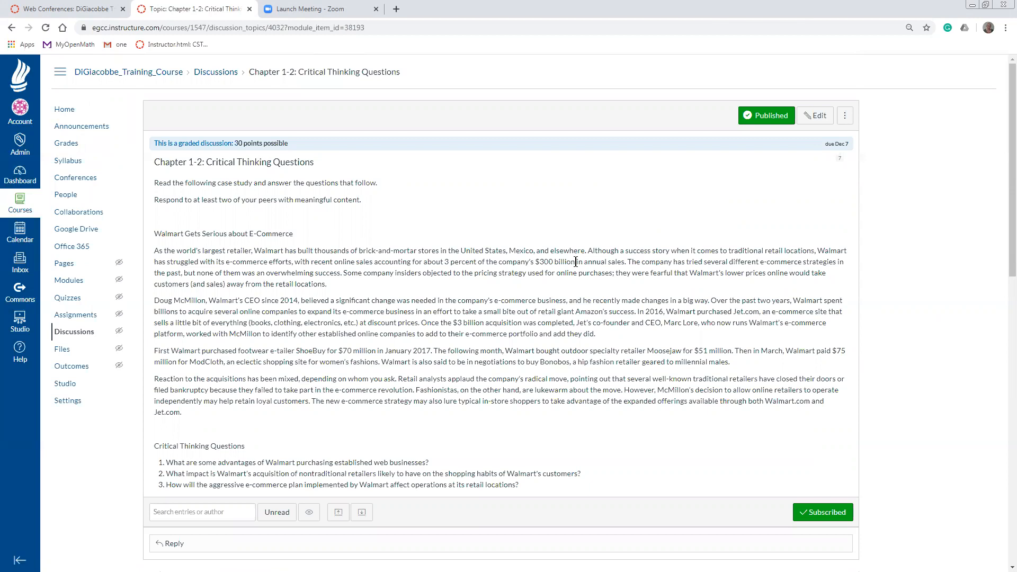
# Open the user details of the last student in the course's People list and bring up that student's Access Report
pyautogui.click(68, 196)
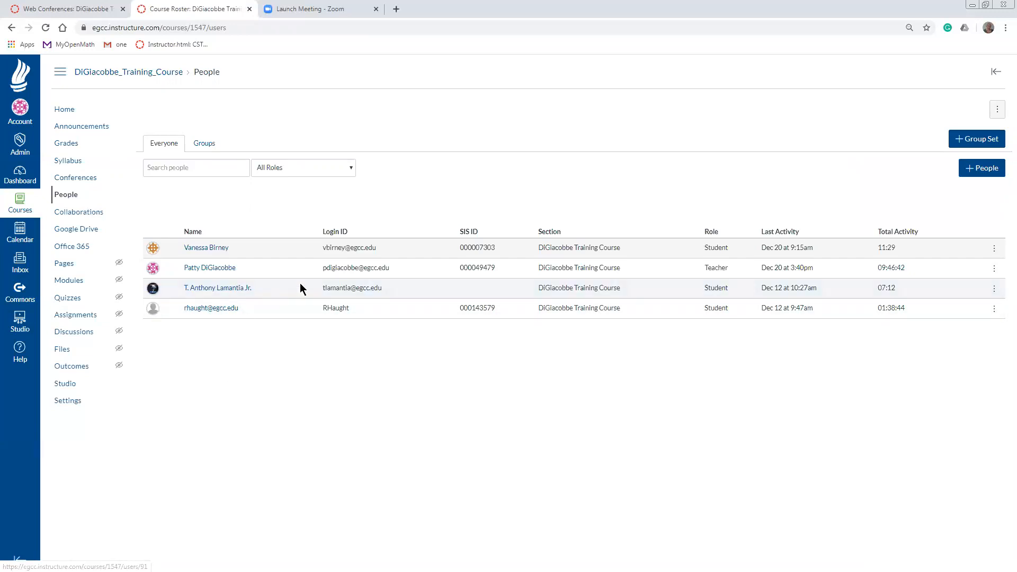
pyautogui.click(995, 311)
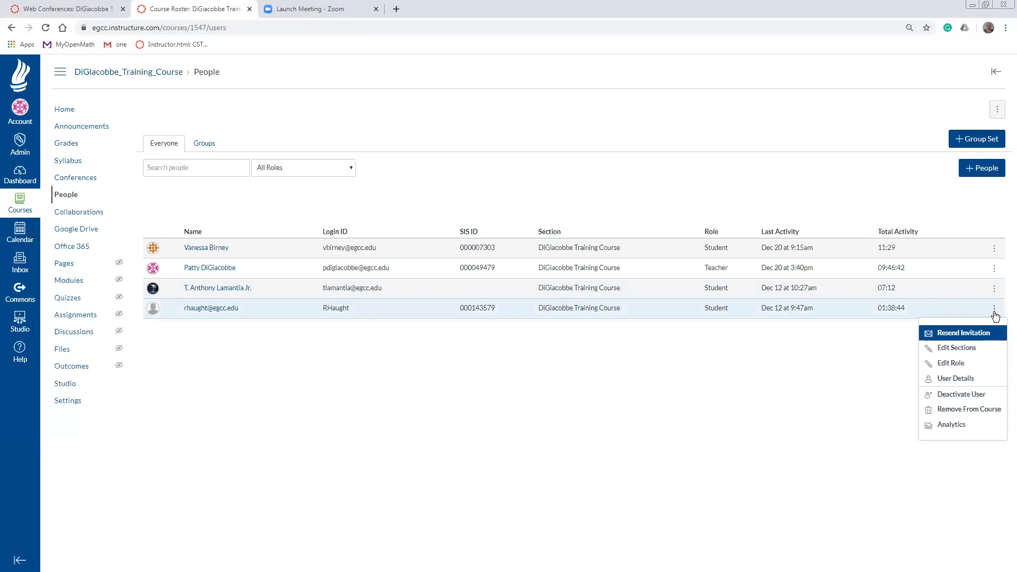
pyautogui.click(951, 380)
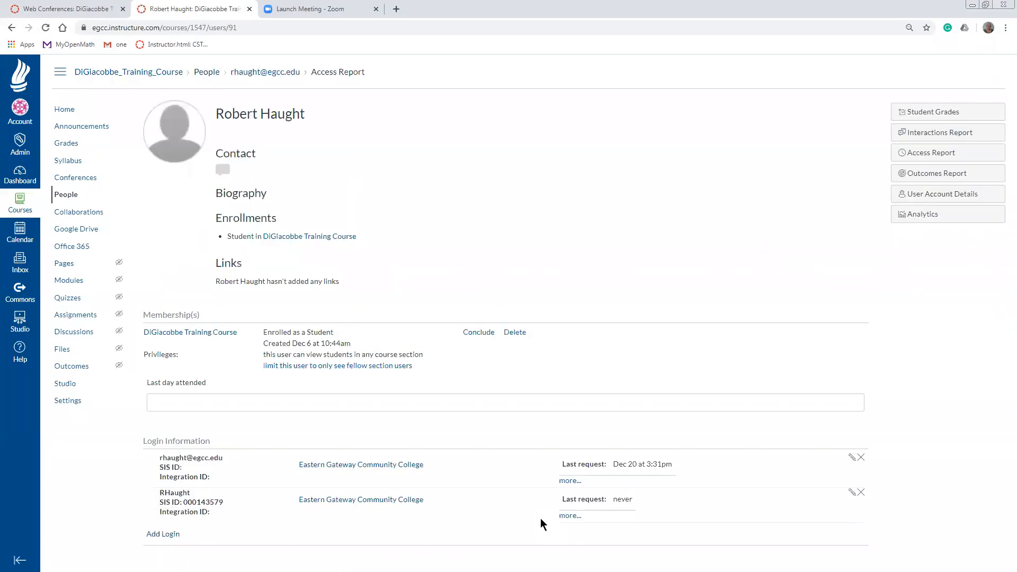
pyautogui.click(929, 153)
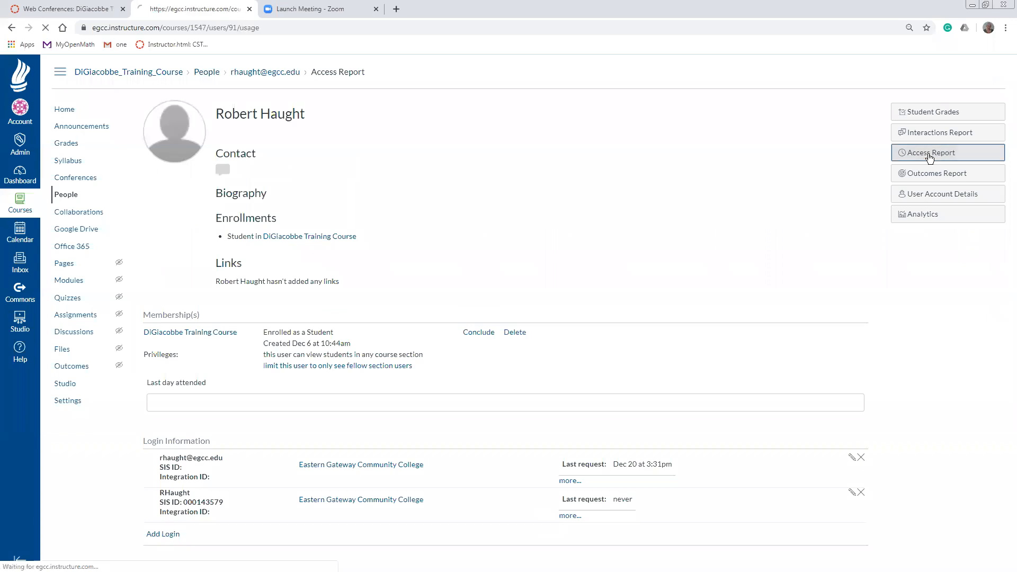